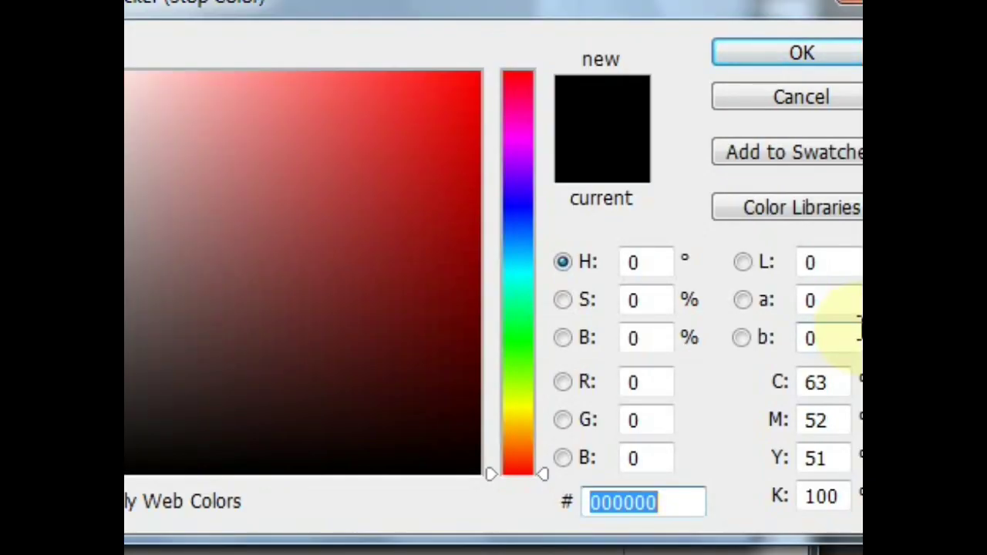
# Step: Set the gradient overlay's start stop to 72271e and end stop to b43626, and apply the layer style
pyautogui.write('e')
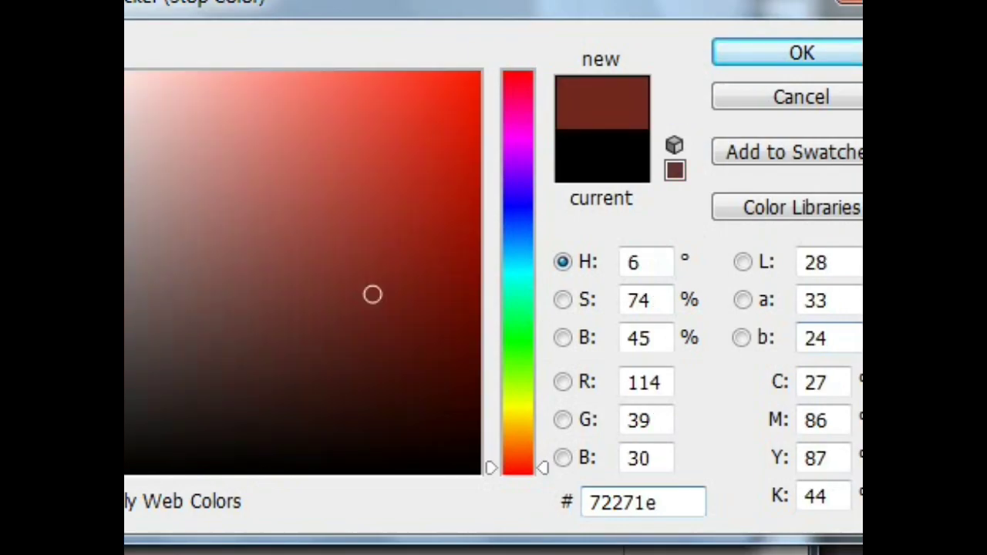
pyautogui.click(802, 52)
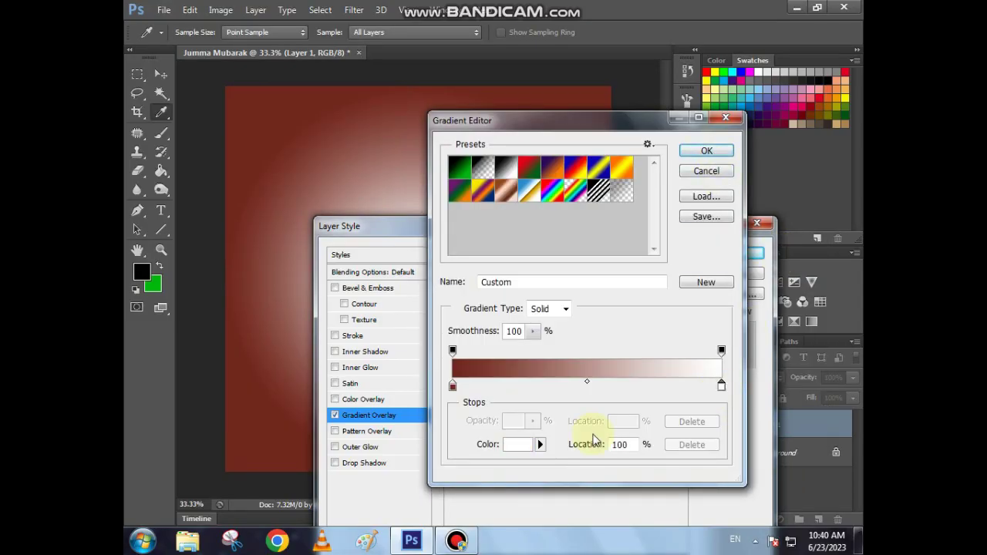
pyautogui.click(517, 445)
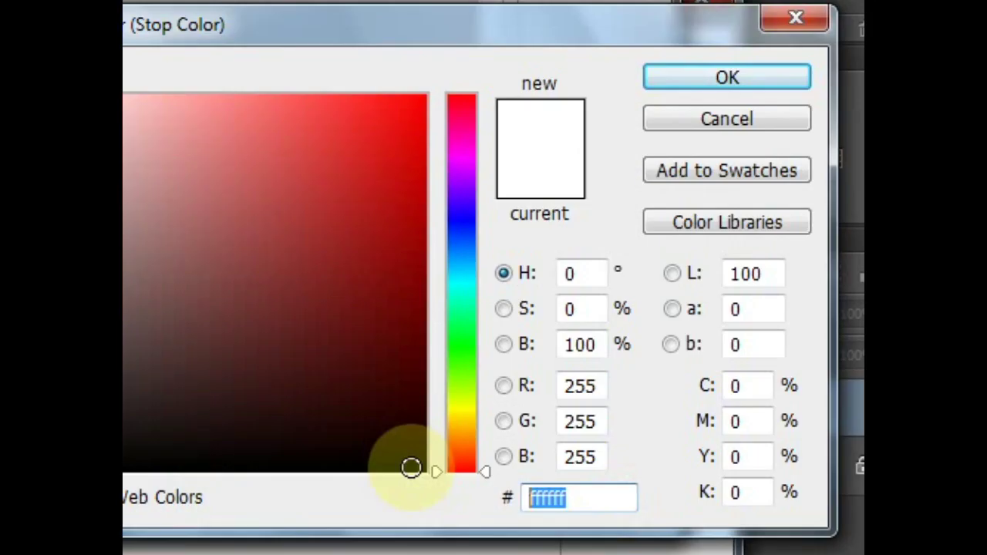
pyautogui.write('b43626')
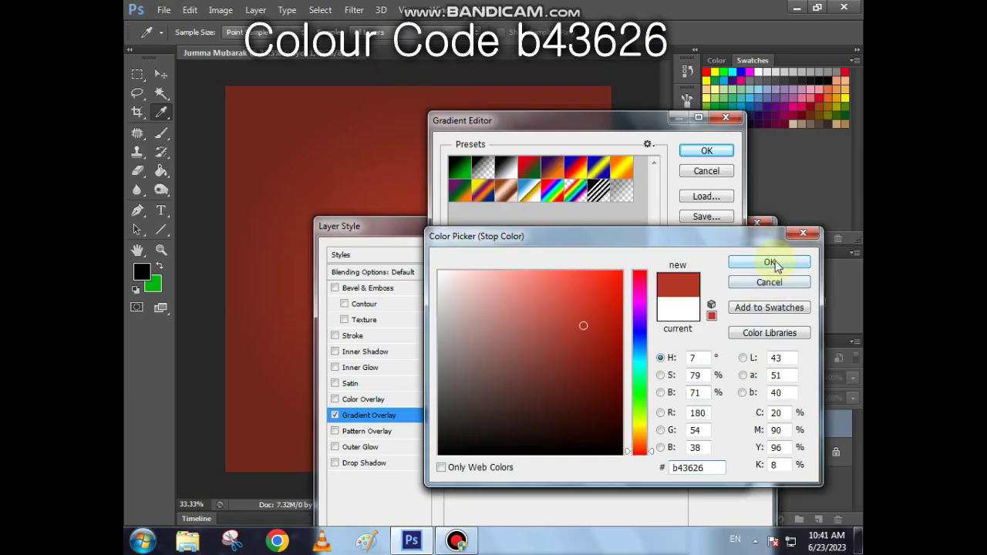
pyautogui.click(741, 82)
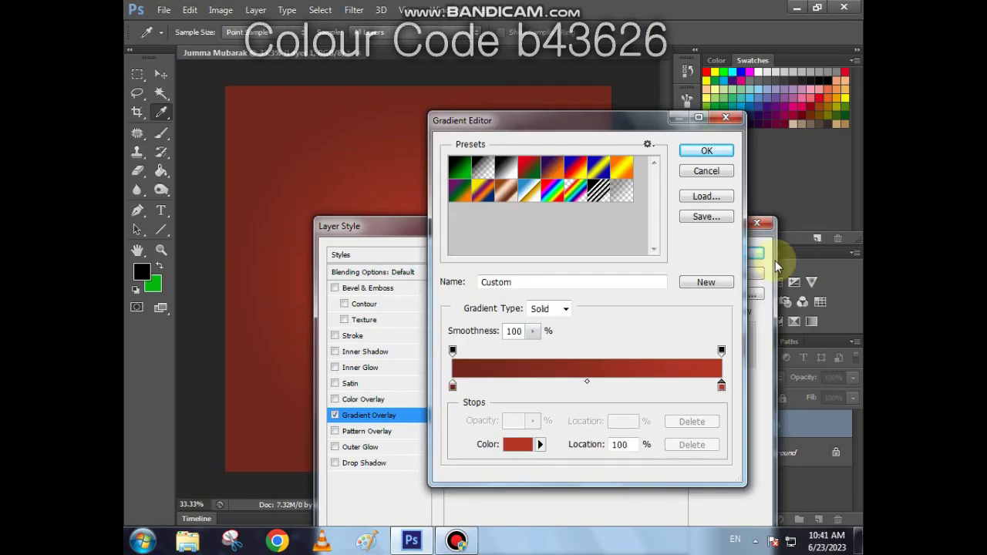
pyautogui.click(708, 150)
pyautogui.click(732, 254)
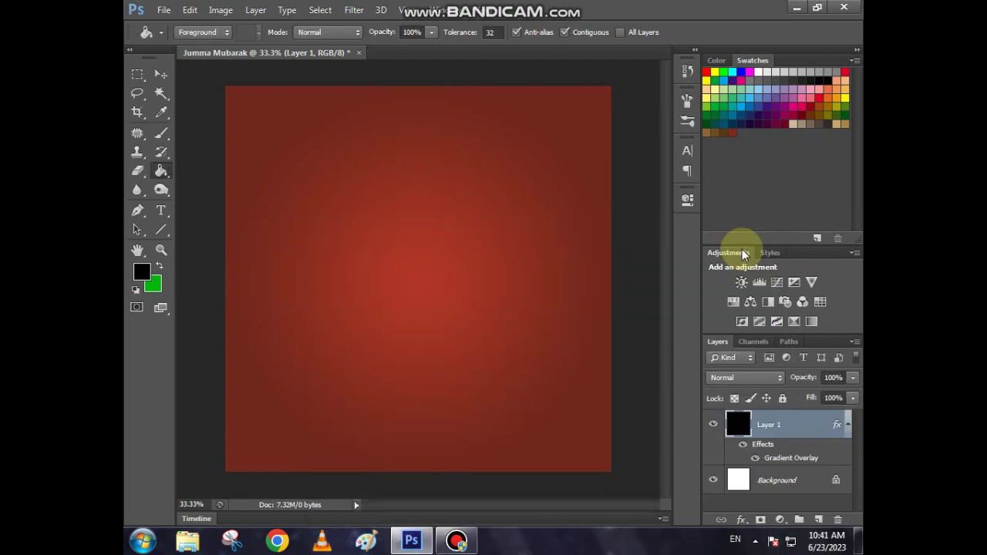
# Step: Open the islamic ornament and mandala PNG and copy its artwork into the Jumma Mubarak document
pyautogui.click(164, 9)
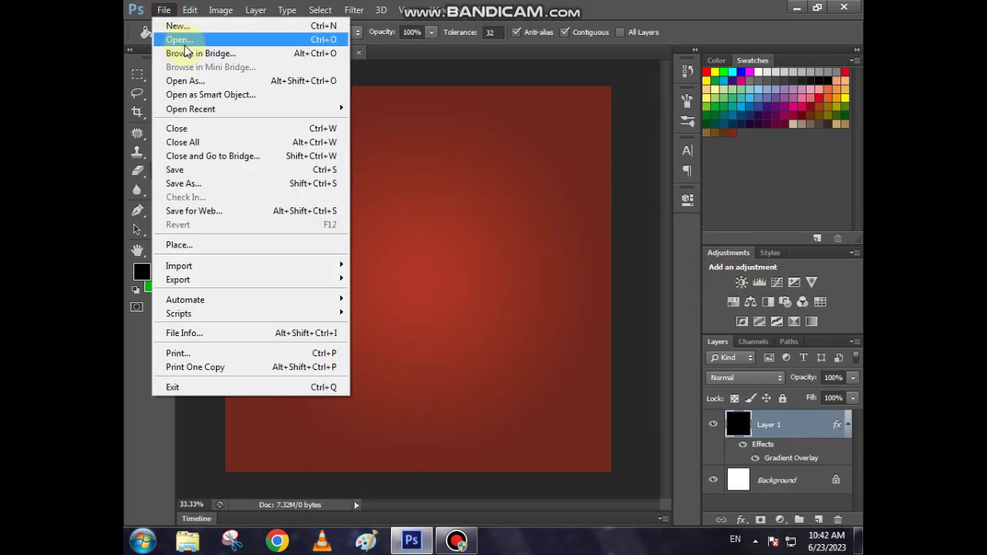
pyautogui.click(176, 37)
pyautogui.click(361, 135)
pyautogui.click(618, 433)
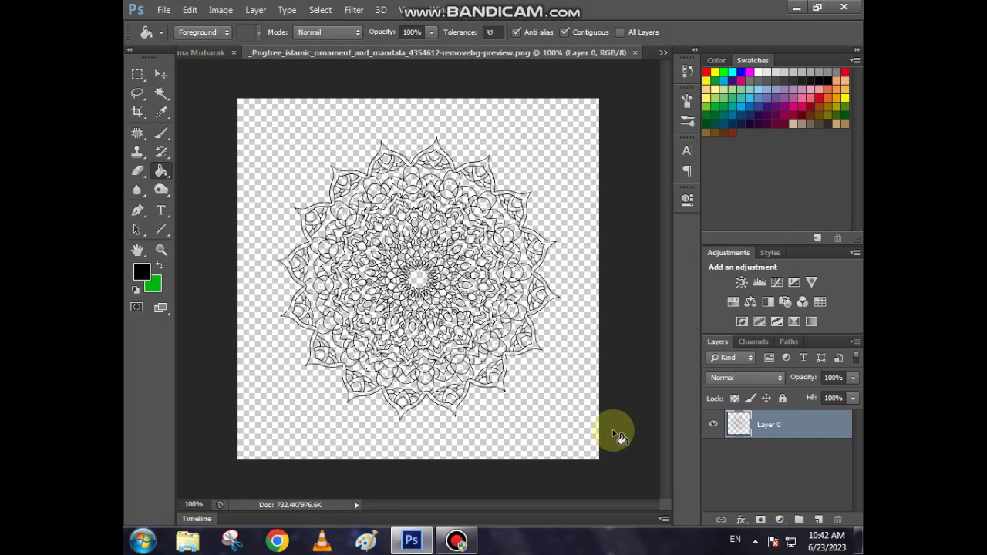
pyautogui.click(160, 73)
pyautogui.moveTo(353, 269); pyautogui.dragTo(417, 281)
# Step: Convert the mandala layer to a smart object, then rename it Circle 1 and the gradient layer BG
pyautogui.rightClick(803, 429)
pyautogui.click(558, 175)
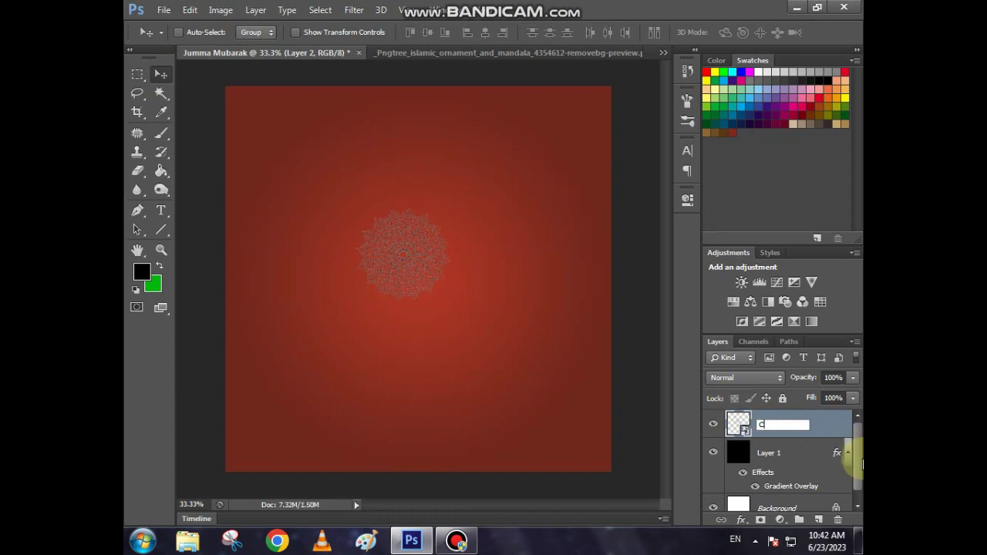
pyautogui.click(816, 454)
pyautogui.click(847, 452)
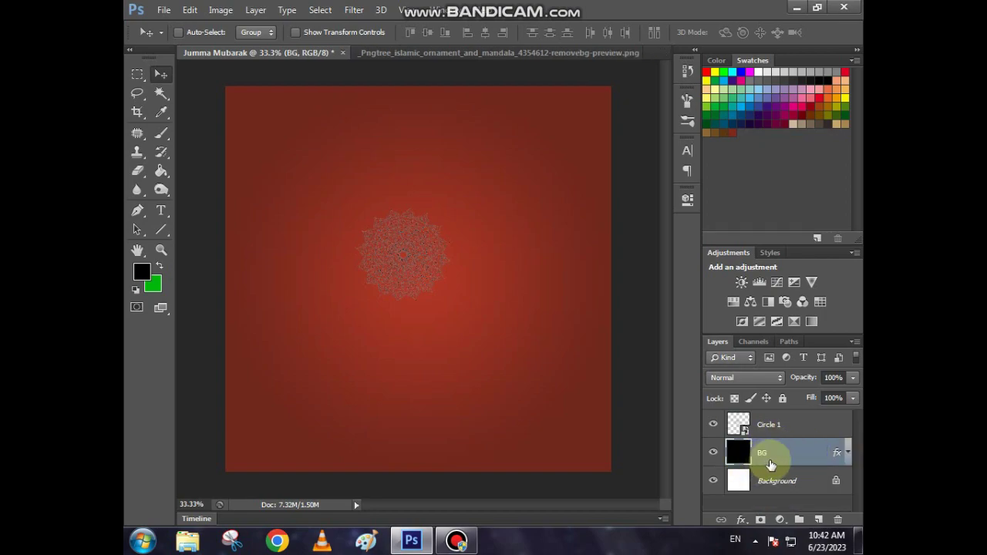
# Step: Apply a color overlay of fdb43c to the Circle 1 layer
pyautogui.click(816, 430)
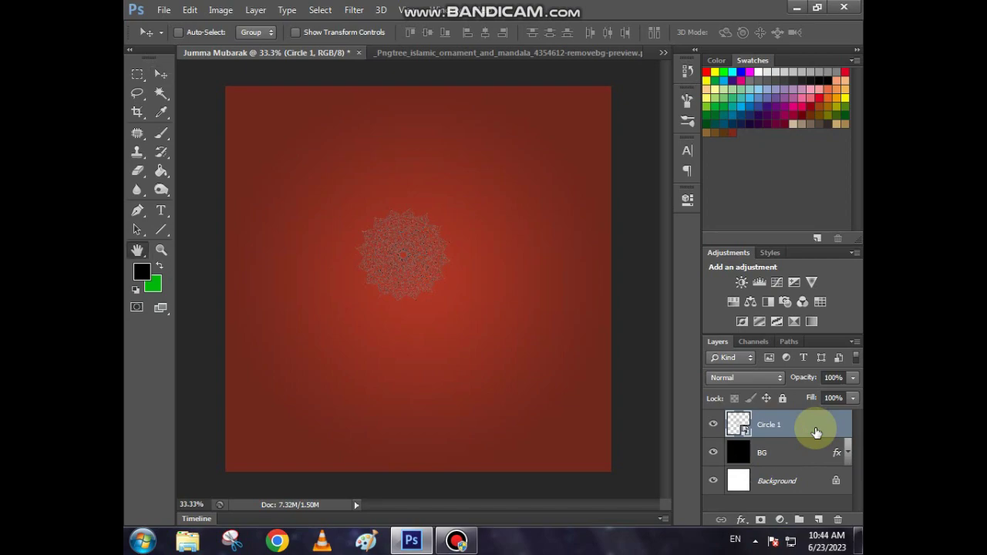
pyautogui.doubleClick(815, 427)
pyautogui.click(402, 401)
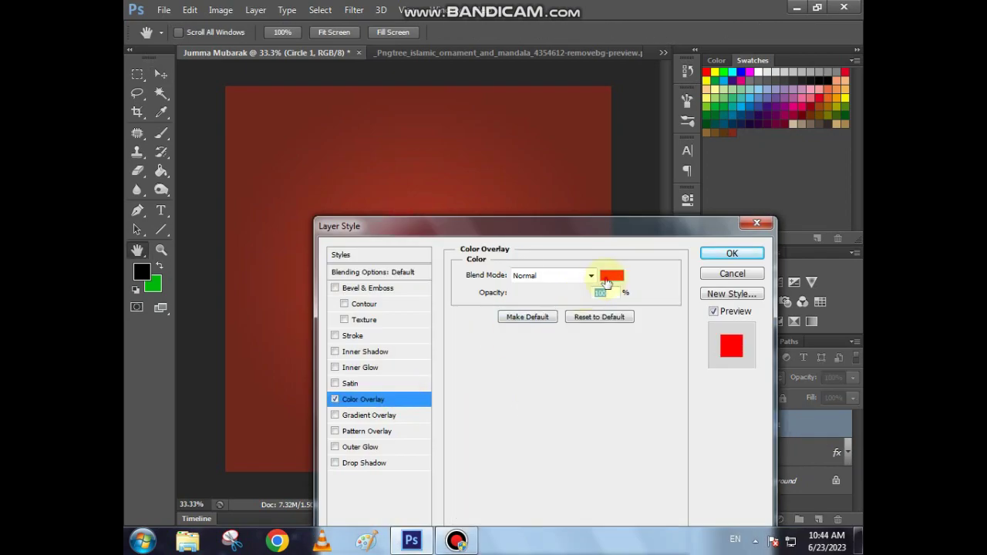
pyautogui.click(611, 276)
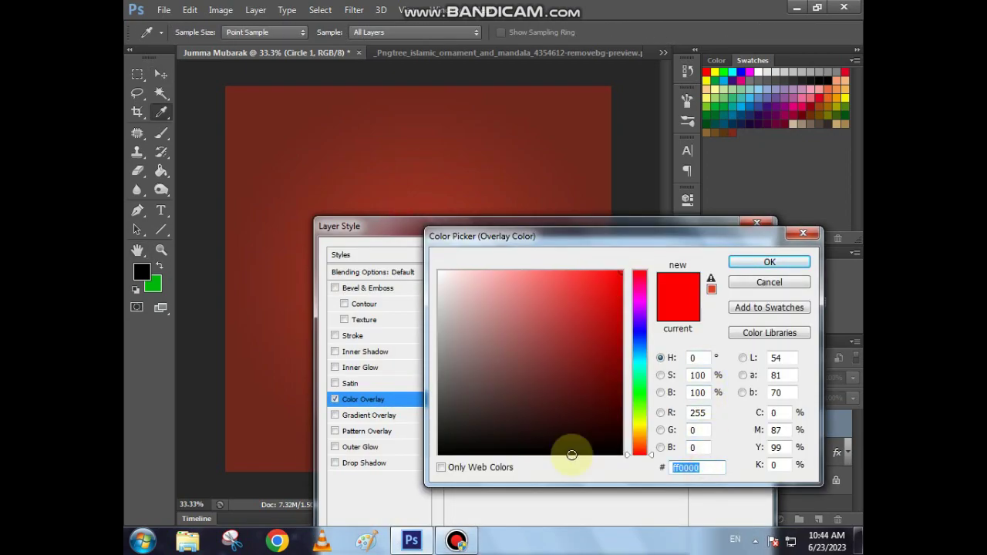
pyautogui.write('fdb43')
pyautogui.write('c')
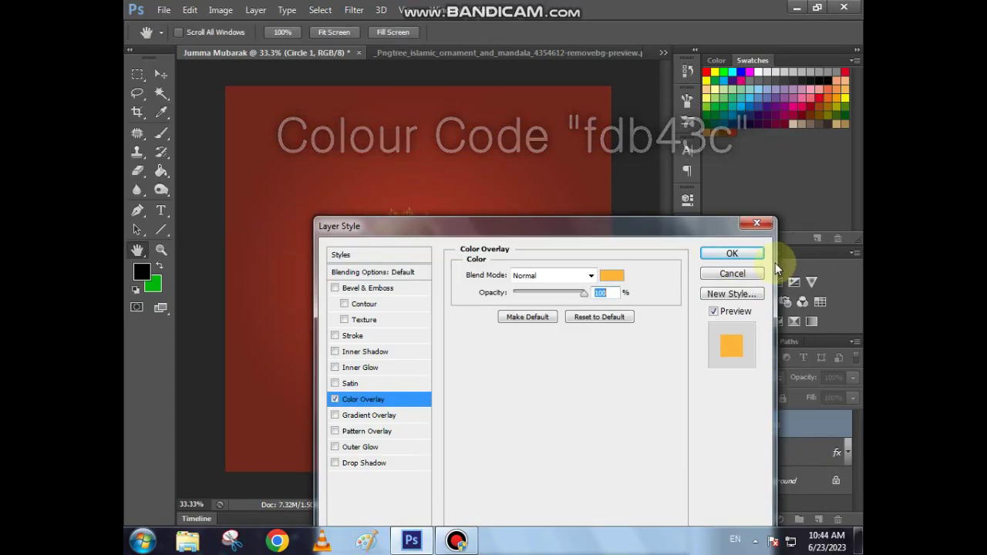
pyautogui.click(758, 255)
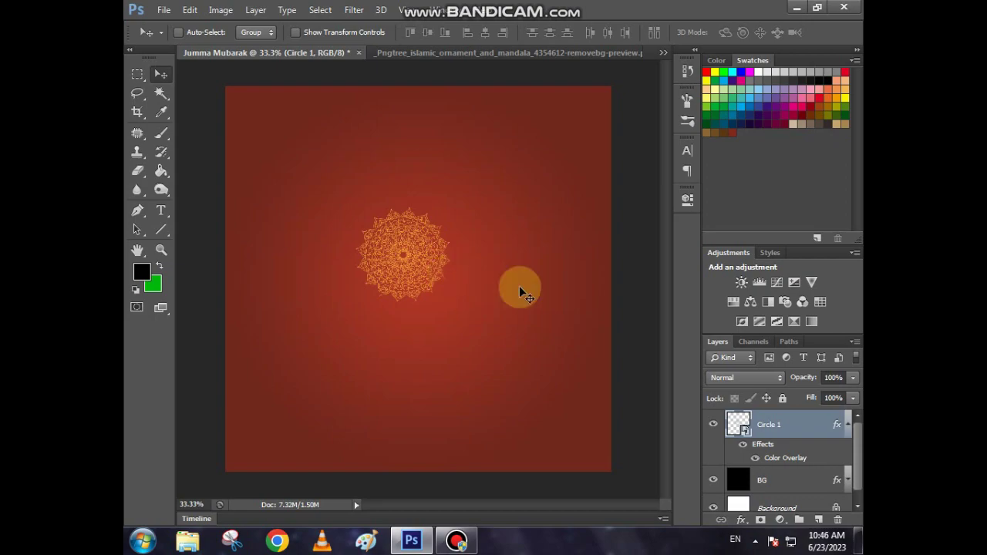
# Step: Free-transform the mandala to about 263% and centre it on the canvas's upper-left corner
pyautogui.click(189, 9)
pyautogui.click(243, 263)
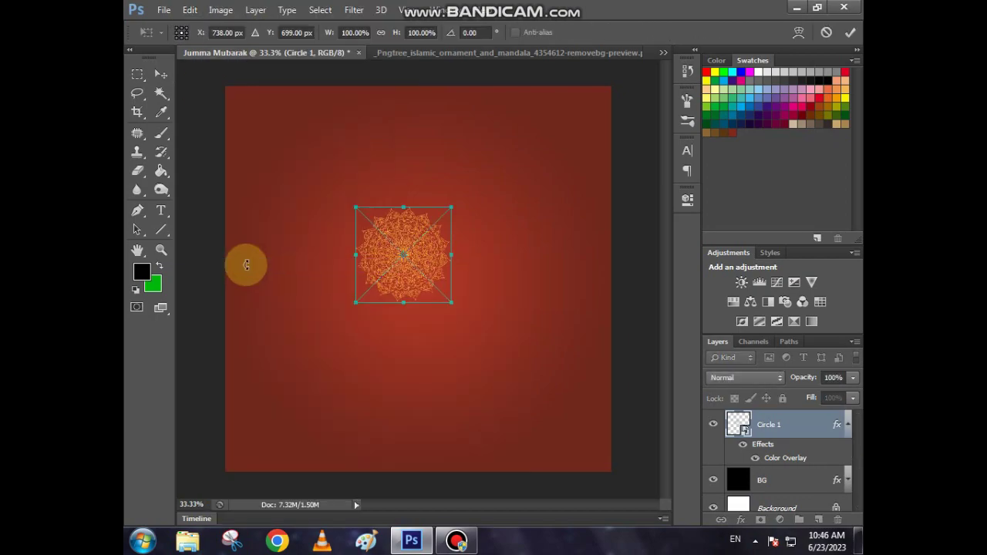
pyautogui.scroll(-7, 245, 264)
pyautogui.scroll(4, 337, 249)
pyautogui.moveTo(416, 247); pyautogui.dragTo(287, 122)
pyautogui.moveTo(308, 163); pyautogui.dragTo(326, 208)
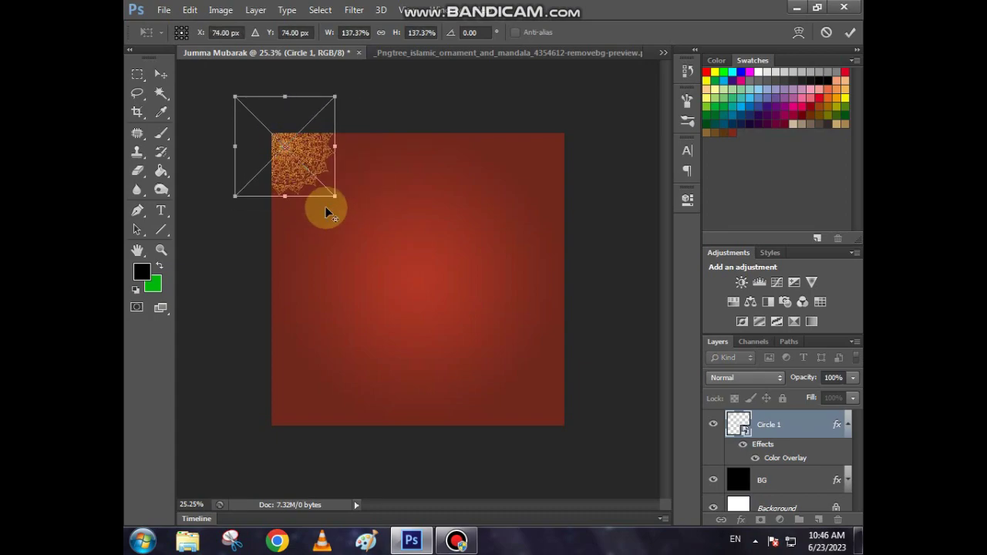
pyautogui.scroll(3, 325, 206)
pyautogui.moveTo(308, 166); pyautogui.dragTo(334, 205)
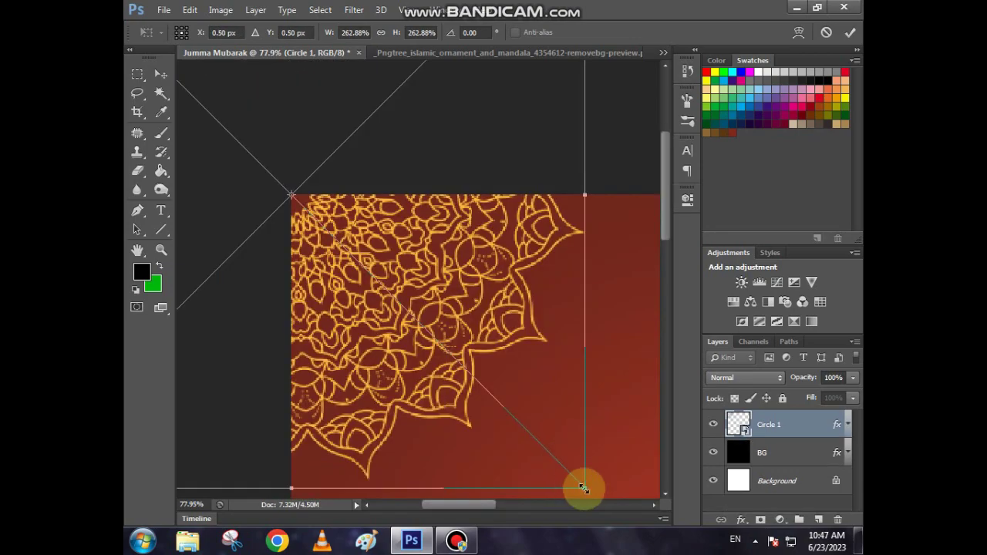
# Step: Nudge the mandala's centre up and left beyond the canvas corner to X -29.5 px, Y -29.5 px
pyautogui.press('Up')
pyautogui.press('Up')
pyautogui.press('Up')
pyautogui.press('Up')
pyautogui.press('Up')
pyautogui.press('Up')
pyautogui.press('Up')
pyautogui.press('Up')
pyautogui.press('Up')
pyautogui.press('Up')
pyautogui.press('Up')
pyautogui.press('Up')
pyautogui.press('Up')
pyautogui.press('Up')
pyautogui.press('Up')
pyautogui.press('Up')
pyautogui.press('Up')
pyautogui.press('Left')
pyautogui.press('Left')
pyautogui.press('Left')
pyautogui.press('Left')
pyautogui.press('Left')
pyautogui.press('Left')
pyautogui.press('Left')
pyautogui.press('Left')
pyautogui.press('Left')
pyautogui.press('Left')
pyautogui.press('Left')
pyautogui.press('Left')
pyautogui.press('Left')
pyautogui.press('Left')
pyautogui.press('Up')
pyautogui.press('Up')
pyautogui.press('Up')
pyautogui.press('Up')
pyautogui.press('Up')
pyautogui.press('Up')
pyautogui.press('Up')
pyautogui.press('Up')
pyautogui.press('Up')
pyautogui.press('Up')
pyautogui.press('Up')
pyautogui.press('Up')
pyautogui.press('Up')
pyautogui.press('Left')
pyautogui.press('Left')
pyautogui.press('Left')
pyautogui.press('Left')
pyautogui.press('Left')
pyautogui.press('Left')
pyautogui.press('Left')
pyautogui.press('Left')
pyautogui.press('Left')
pyautogui.press('Left')
pyautogui.press('Left')
pyautogui.press('Left')
pyautogui.press('Left')
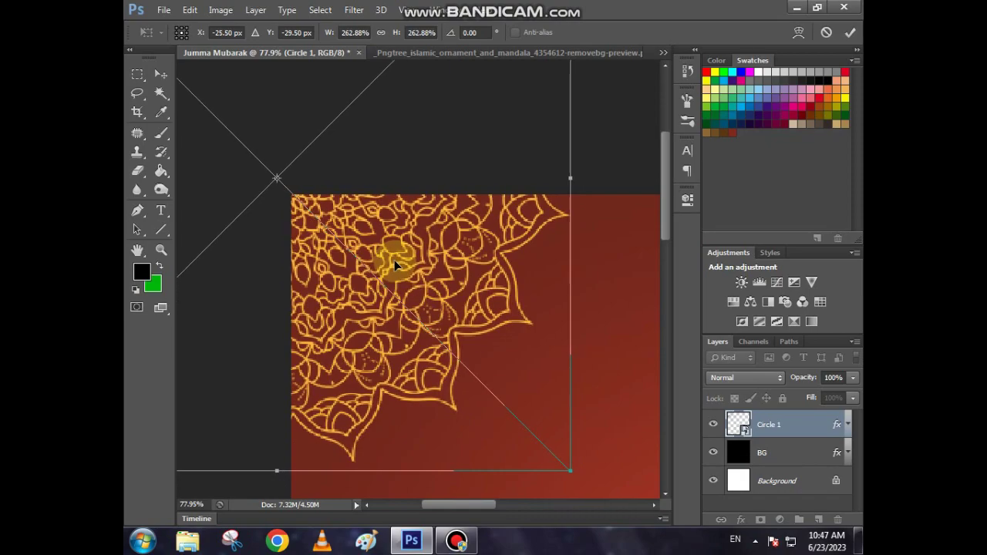
pyautogui.scroll(10, 294, 190)
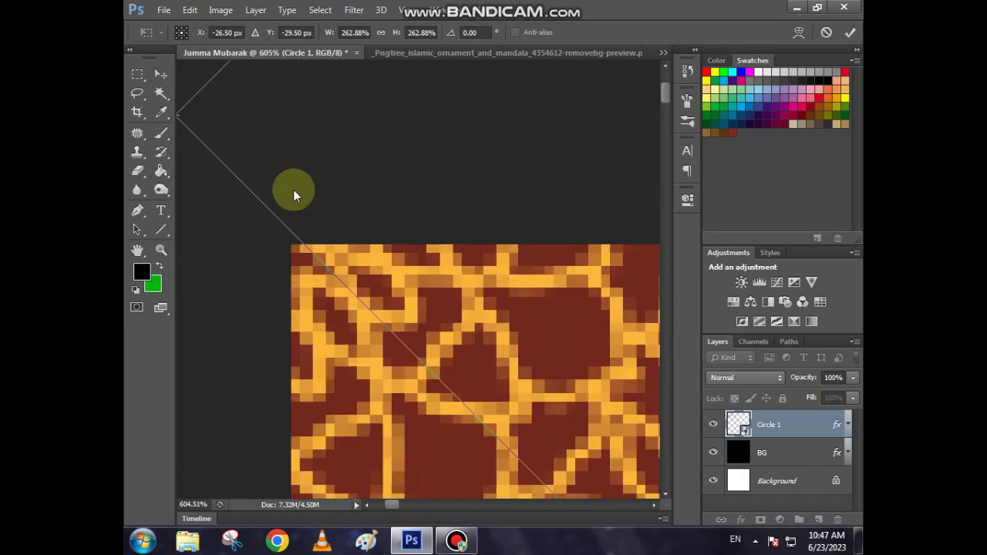
pyautogui.press('Left')
pyautogui.press('Left')
pyautogui.press('Left')
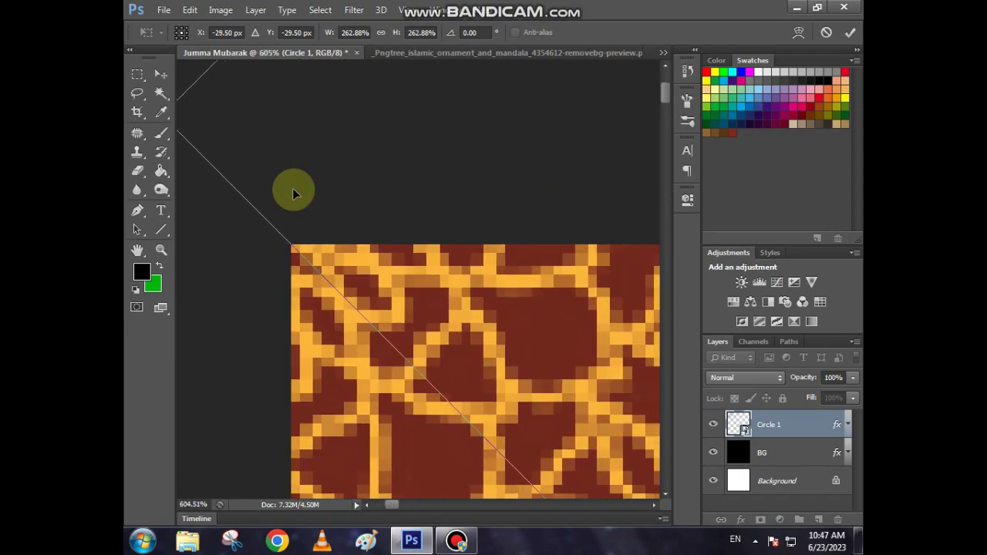
# Step: Enlarge the corner mandala to 275%, rotate it by about 5°, and commit the transform
pyautogui.scroll(-14, 293, 194)
pyautogui.moveTo(375, 134)
pyautogui.mouseDown()
pyautogui.moveTo(370, 157)
pyautogui.moveTo(377, 151)
pyautogui.mouseUp()
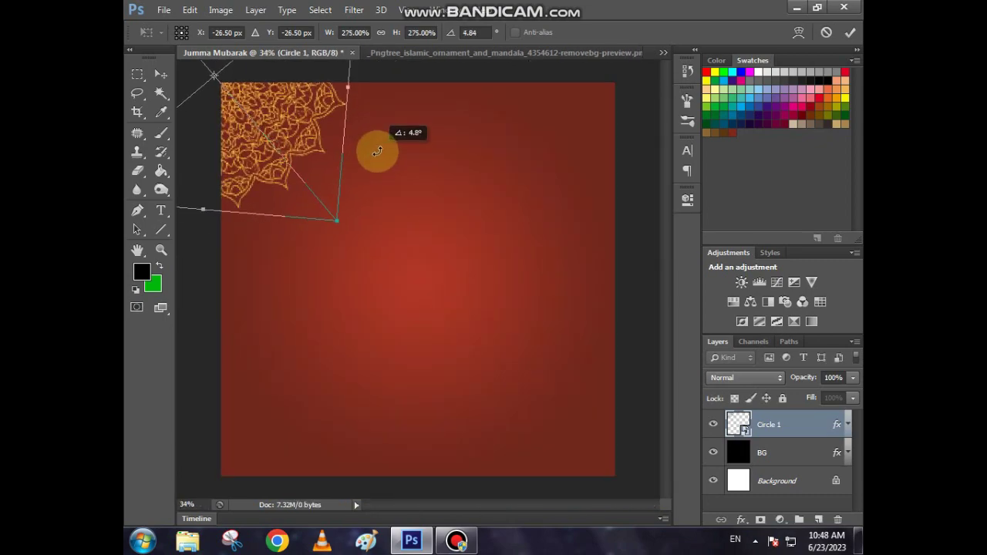
pyautogui.press('Return')
# Step: Duplicate the Circle 1 layer and place a smaller copy of the mandala in the canvas's lower-left corner
pyautogui.rightClick(809, 438)
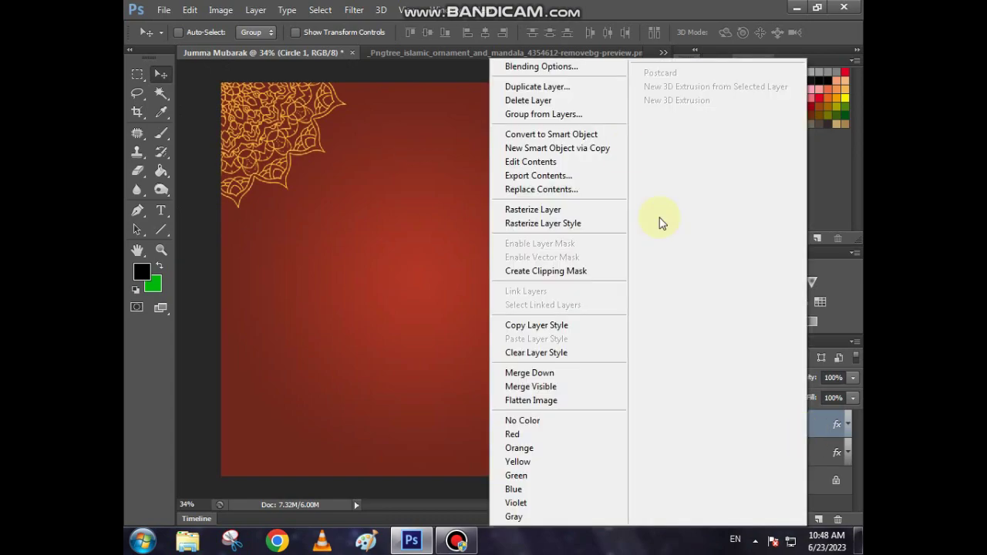
pyautogui.click(617, 87)
pyautogui.click(620, 162)
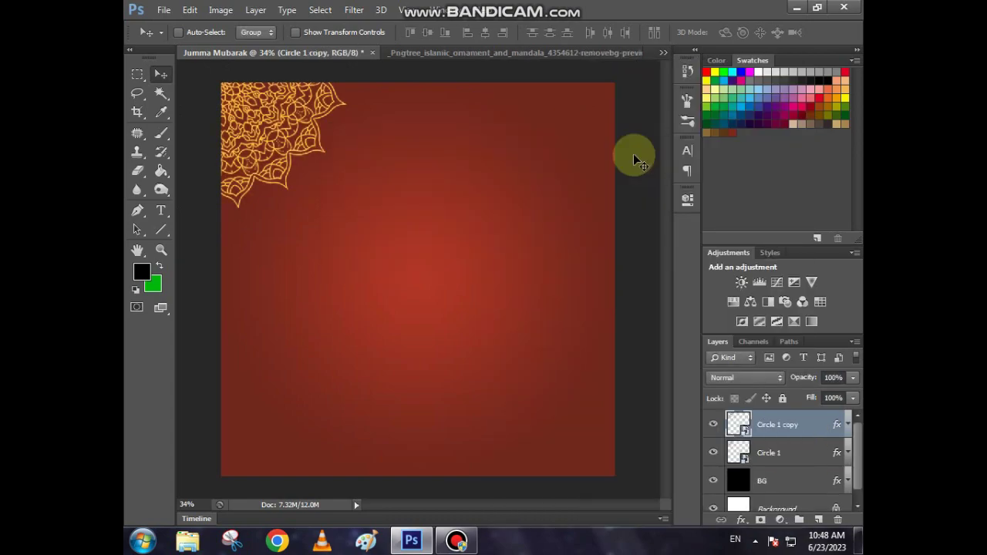
pyautogui.moveTo(309, 171); pyautogui.dragTo(413, 292)
pyautogui.hotkey('ctrl', 't')
pyautogui.moveTo(471, 221); pyautogui.dragTo(302, 408)
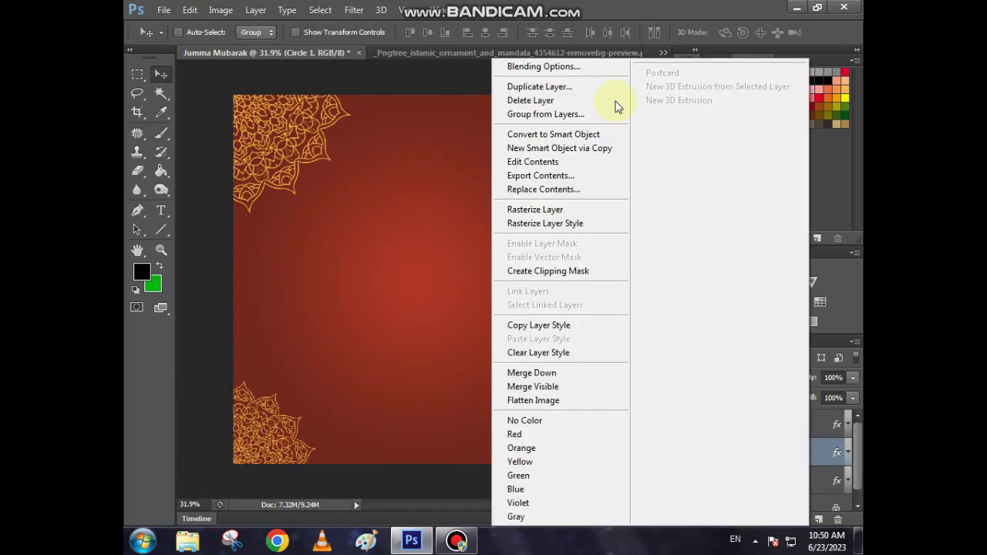
# Step: Duplicate the Circle 1 layer again and fit this mandala copy into the canvas's lower-right corner
pyautogui.click(612, 91)
pyautogui.click(617, 162)
pyautogui.moveTo(378, 136); pyautogui.dragTo(617, 420)
pyautogui.hotkey('ctrl', 't')
pyautogui.moveTo(396, 259); pyautogui.dragTo(358, 213)
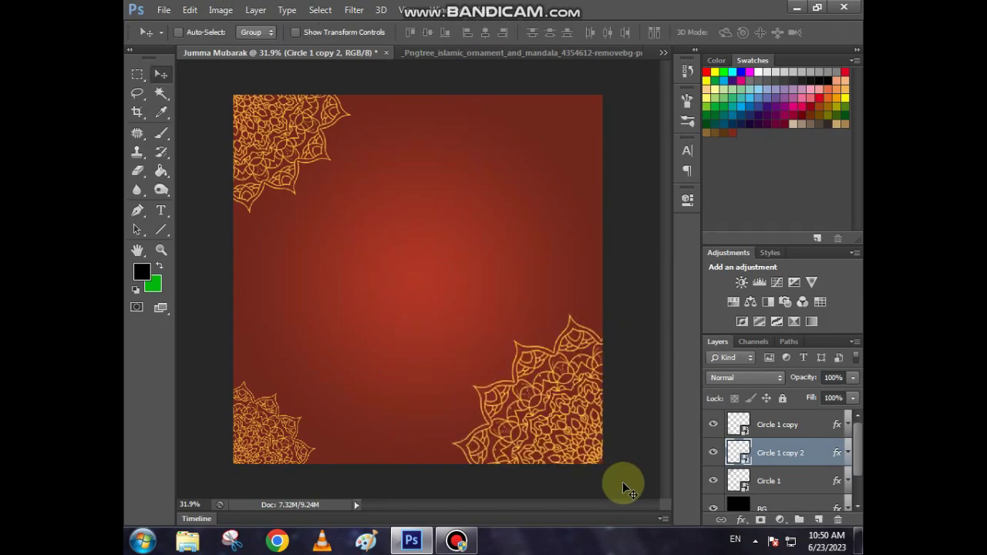
pyautogui.scroll(3, 632, 478)
pyautogui.scroll(-3, 628, 475)
# Step: Set the opacity of the Circle 1 copy layer to 30%
pyautogui.click(798, 427)
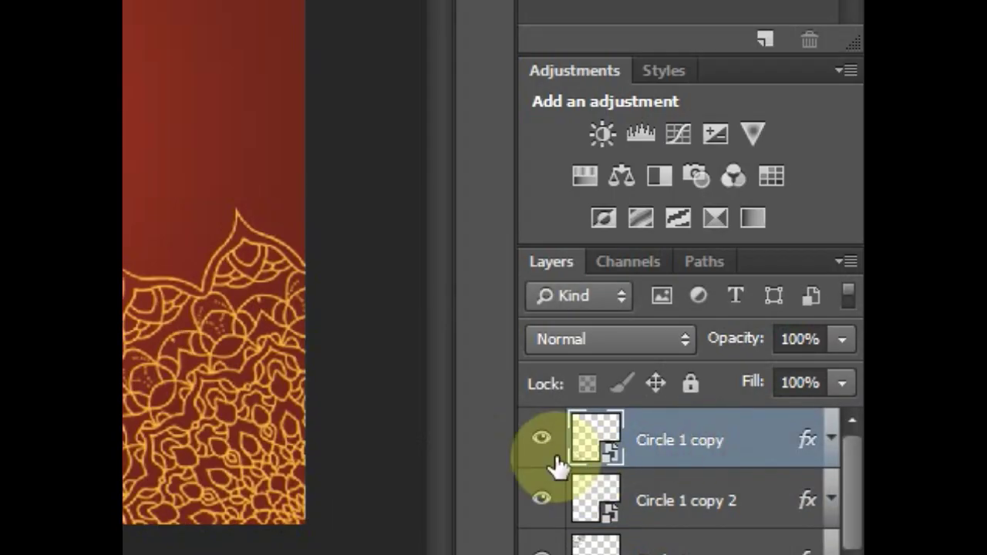
pyautogui.click(714, 426)
pyautogui.click(542, 438)
pyautogui.moveTo(841, 340); pyautogui.dragTo(729, 348)
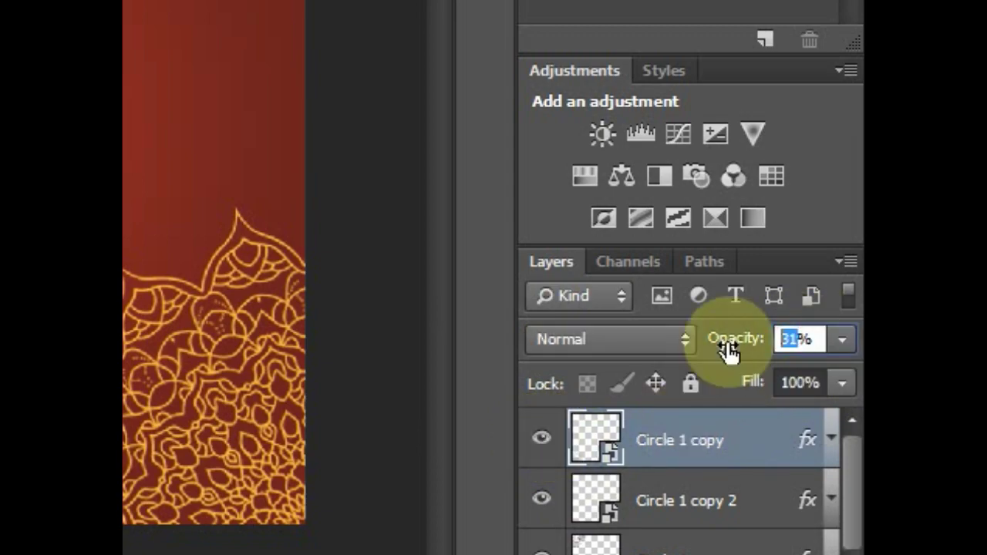
pyautogui.write('30')
pyautogui.press('Return')
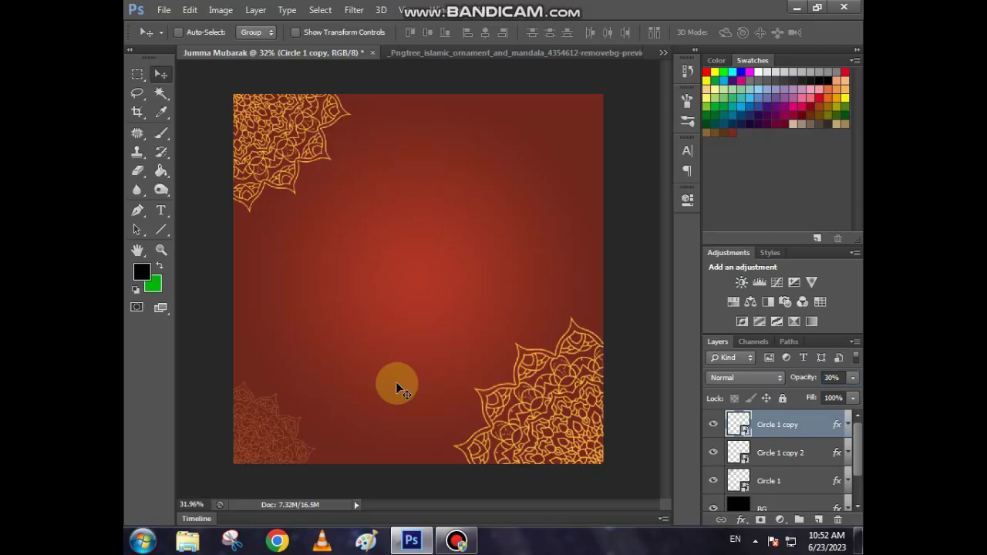
# Step: Draw a rectangle shape of about 1541 × 1532 px just inside the canvas edges, with no fill
pyautogui.moveTo(162, 229); pyautogui.dragTo(199, 224)
pyautogui.moveTo(240, 101); pyautogui.dragTo(596, 455)
pyautogui.click(256, 33)
pyautogui.click(195, 61)
# Step: Set the rectangle's stroke color to fdb43c
pyautogui.click(312, 36)
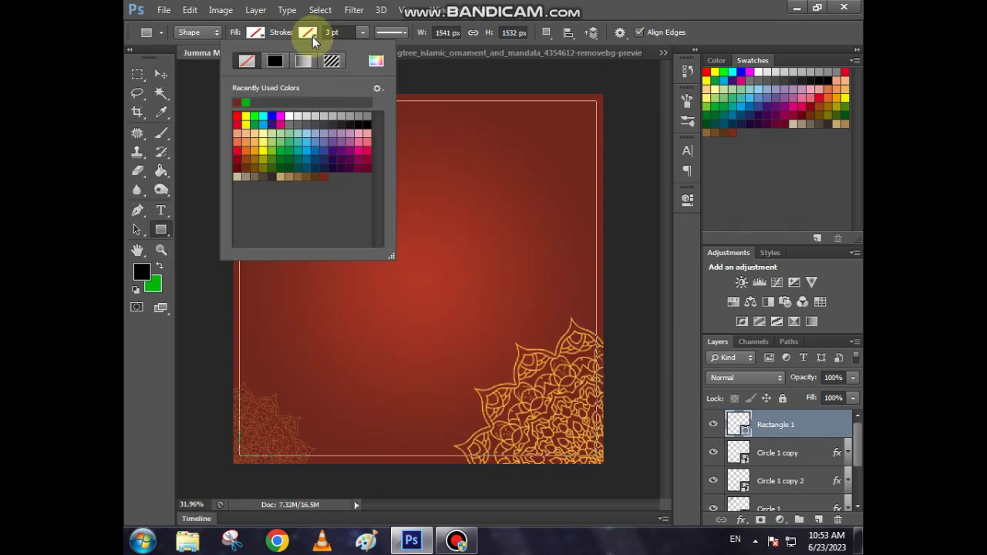
pyautogui.click(377, 65)
pyautogui.write('fd')
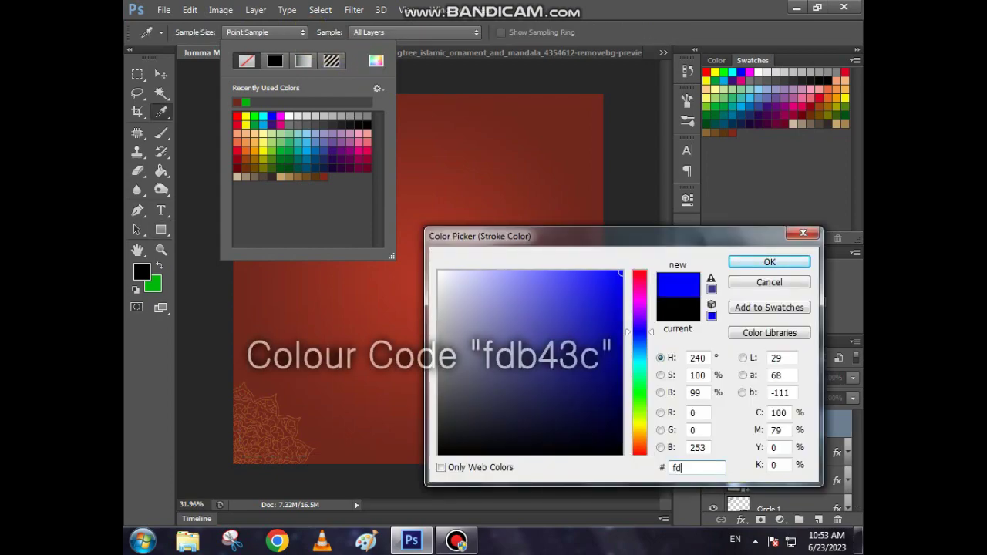
pyautogui.write('b43c')
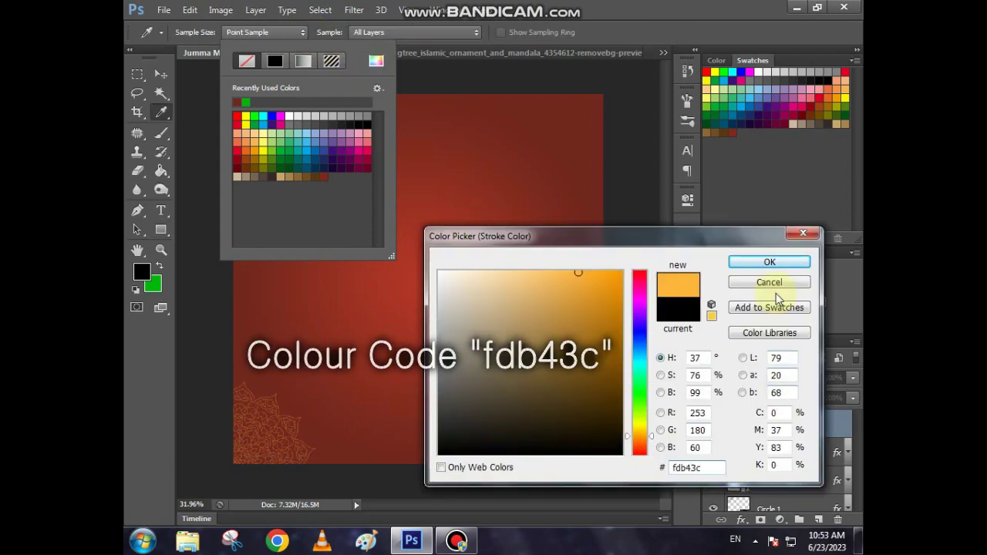
pyautogui.click(778, 264)
pyautogui.click(306, 31)
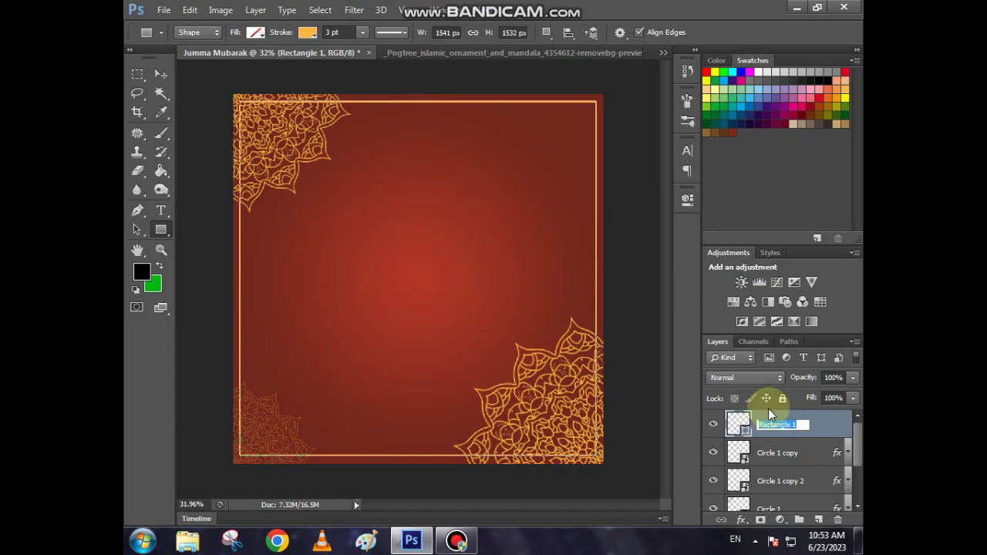
# Step: Rename the rectangle layer as Border, add a layer mask to it and make black the foreground color
pyautogui.write('Border')
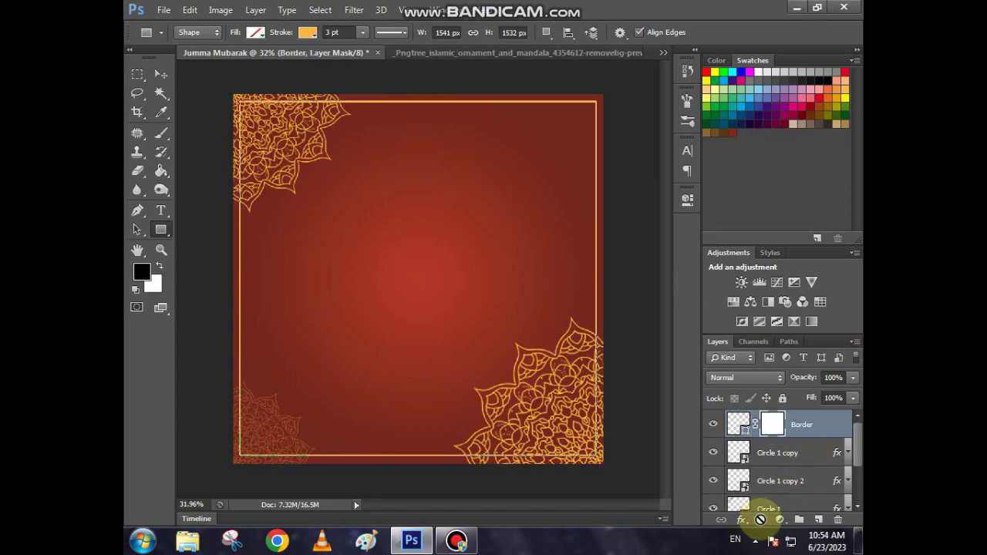
pyautogui.click(161, 131)
pyautogui.click(141, 272)
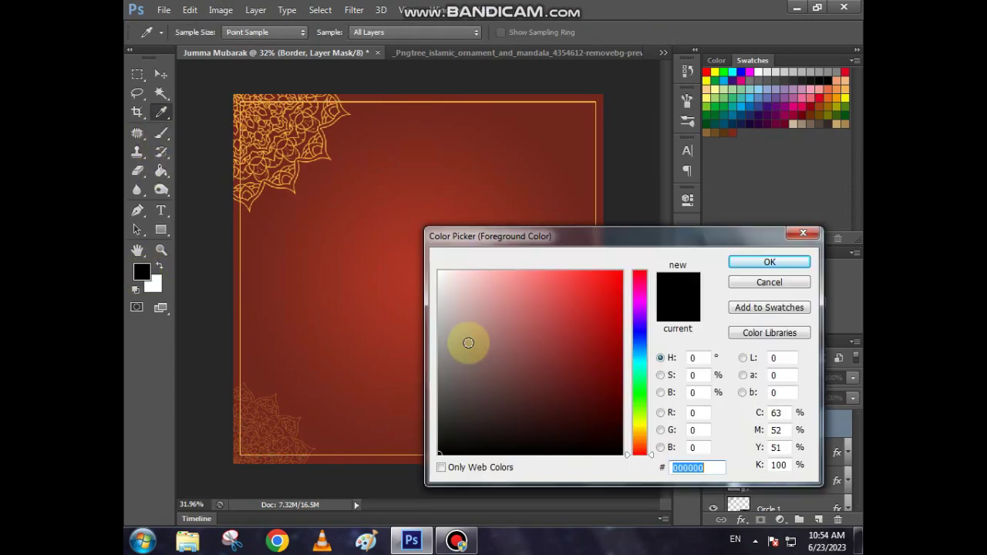
pyautogui.click(769, 266)
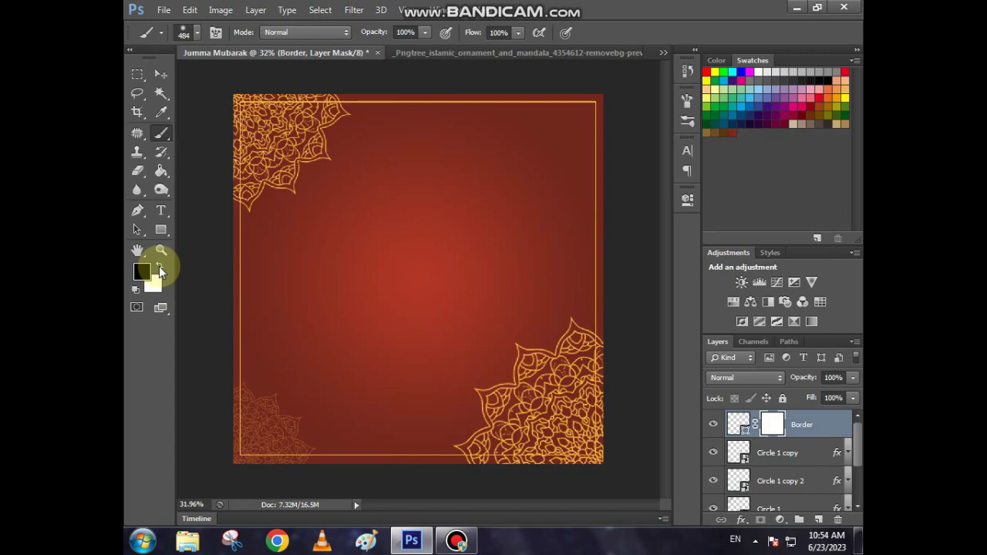
# Step: Paint the Border layer's mask with a soft 484 px brush at 0% hardness to hide the border over the mandala corners
pyautogui.rightClick(387, 226)
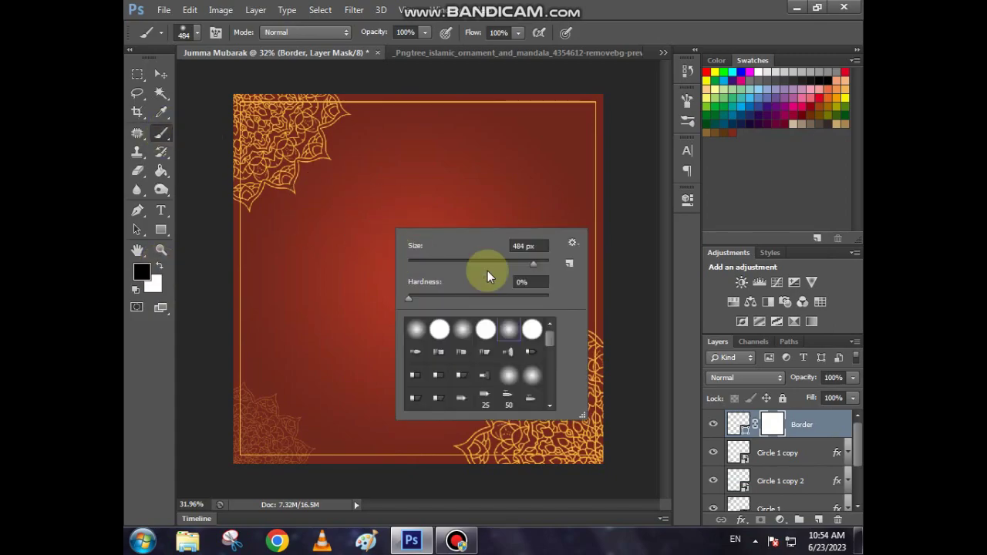
pyautogui.click(411, 297)
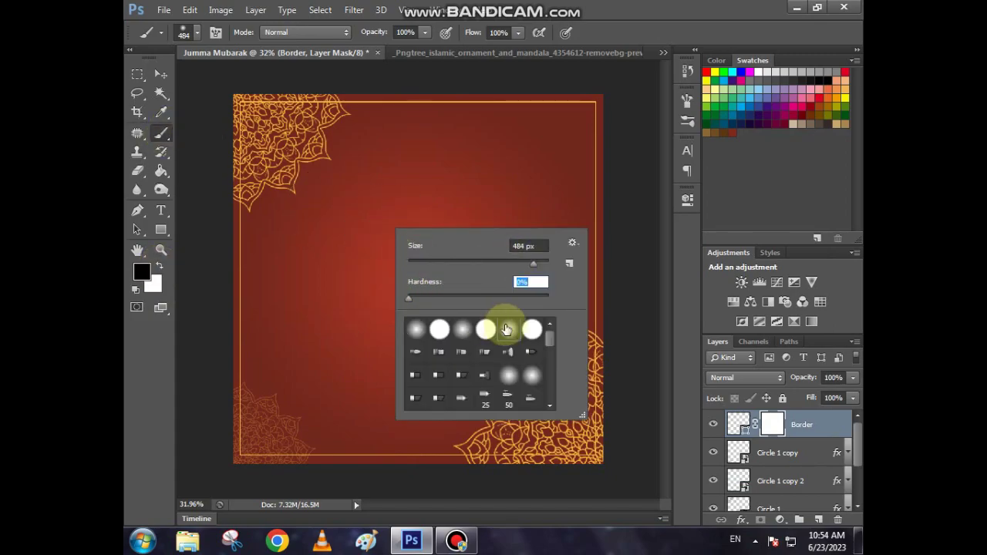
pyautogui.click(249, 427)
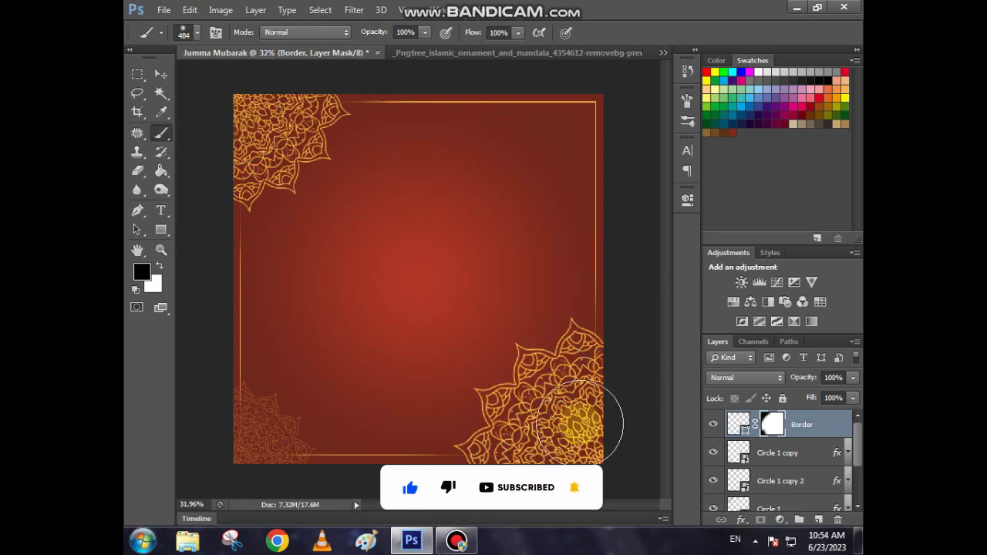
pyautogui.moveTo(479, 494)
pyautogui.mouseDown()
pyautogui.moveTo(622, 372)
pyautogui.moveTo(673, 291)
pyautogui.mouseUp()
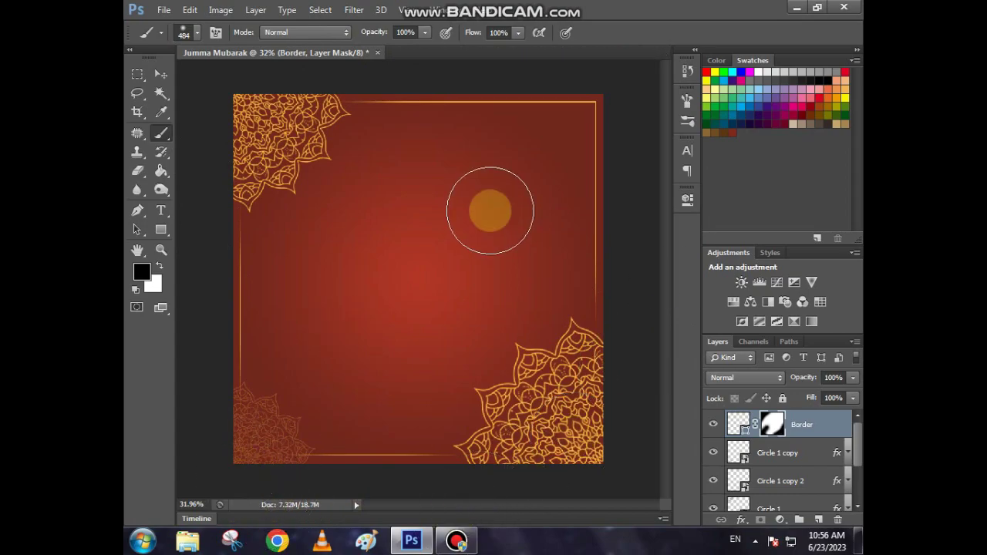
# Step: Open wallpaperflare.com_wallpaper.jpg and bring the photo into the Jumma Mubarak document as a new layer
pyautogui.click(163, 10)
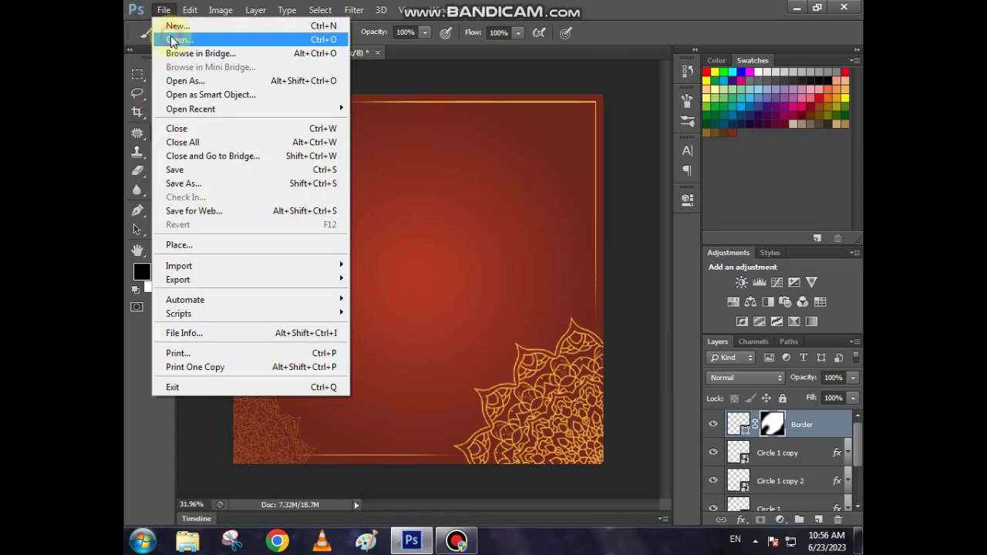
pyautogui.click(165, 36)
pyautogui.click(513, 141)
pyautogui.click(619, 433)
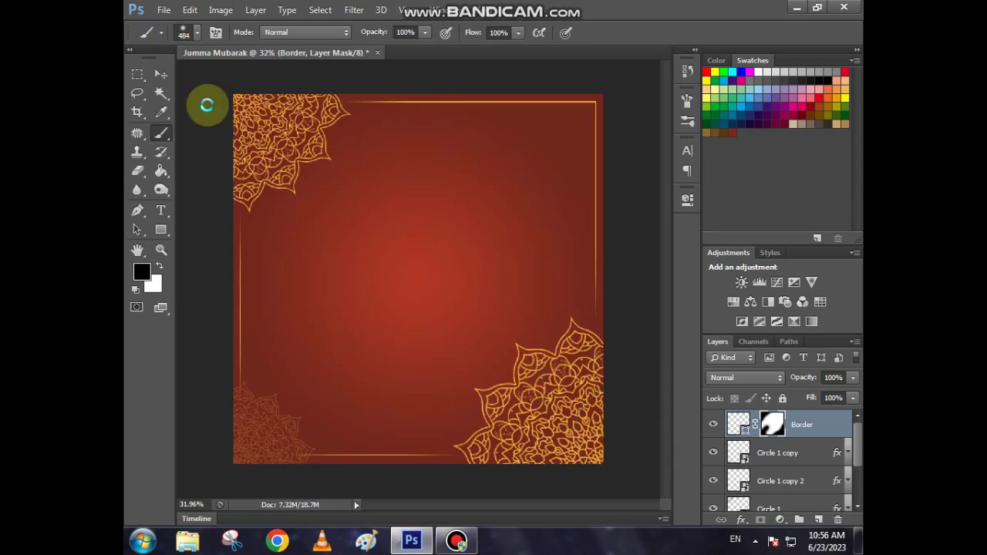
pyautogui.click(162, 75)
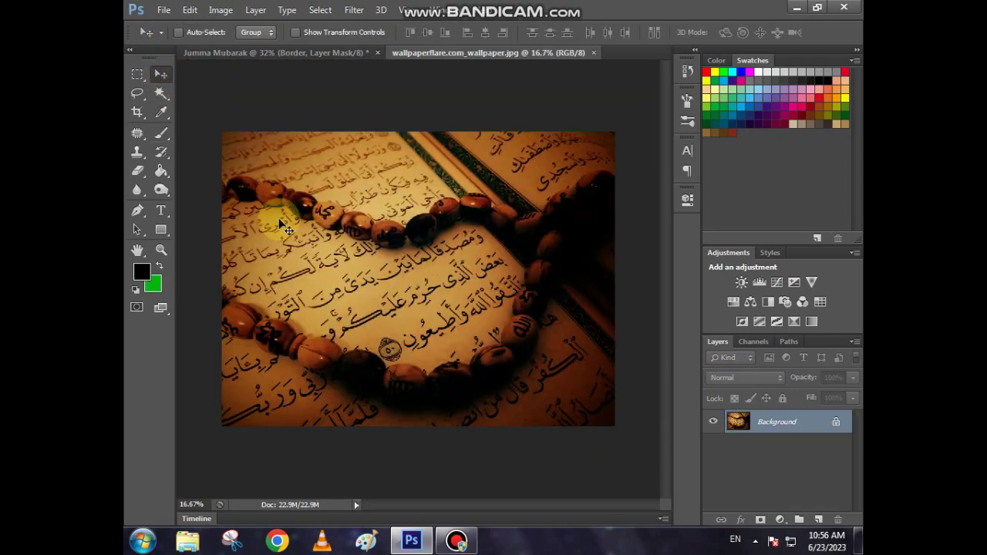
pyautogui.click(313, 52)
pyautogui.moveTo(313, 53); pyautogui.dragTo(402, 276)
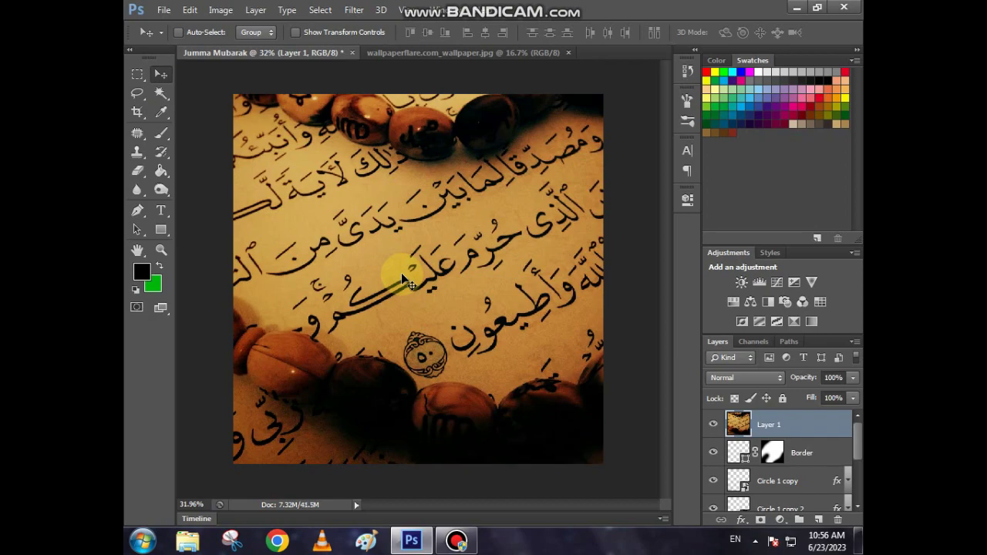
# Step: Scale the Quran photo down and position it to cover the canvas
pyautogui.scroll(-3, 402, 276)
pyautogui.hotkey('ctrl', 't')
pyautogui.moveTo(278, 126); pyautogui.dragTo(402, 224)
pyautogui.moveTo(553, 263); pyautogui.dragTo(432, 258)
pyautogui.press('Return')
pyautogui.scroll(4, 432, 260)
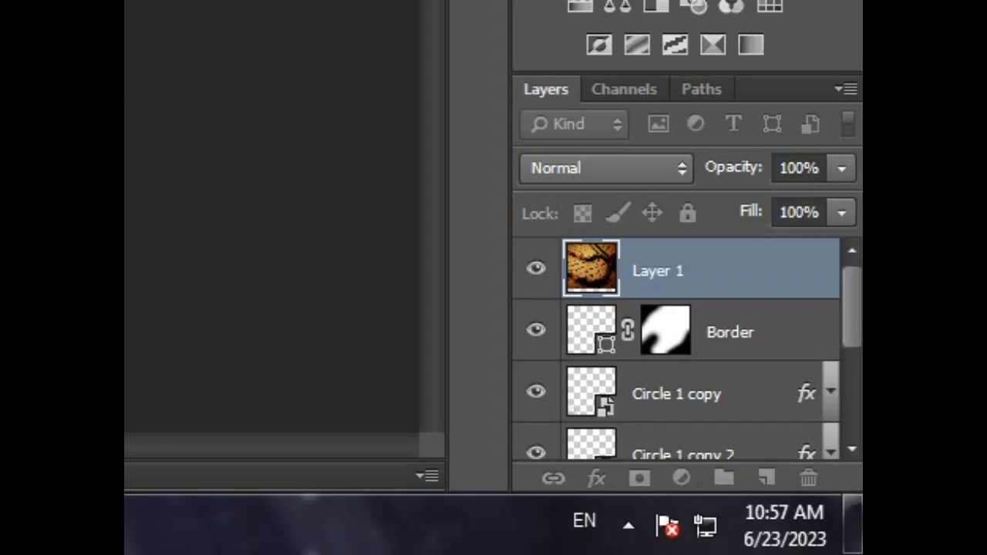
# Step: Rename the photo layer as Quran and move it directly above the BG layer
pyautogui.doubleClick(768, 424)
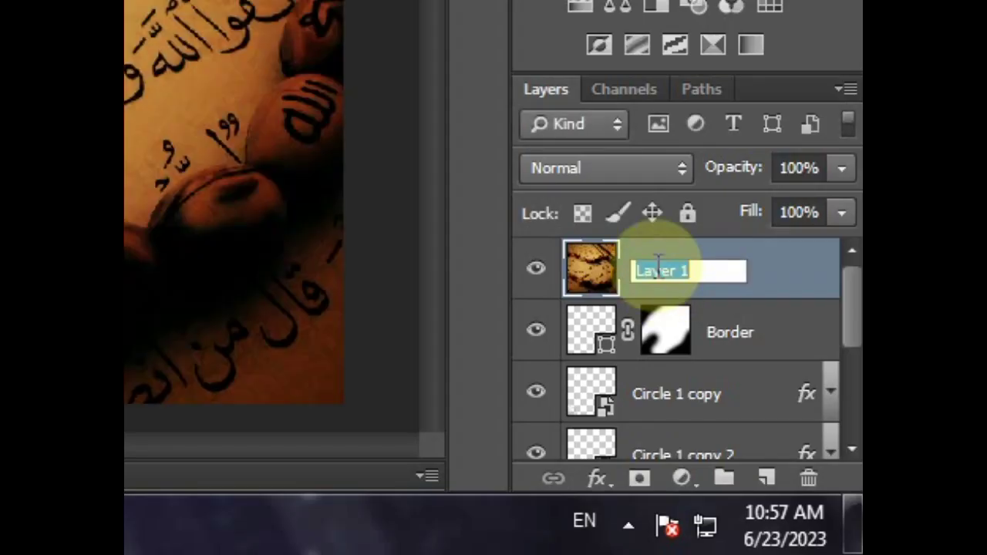
pyautogui.write('Qu')
pyautogui.click(797, 257)
pyautogui.moveTo(797, 257); pyautogui.dragTo(696, 339)
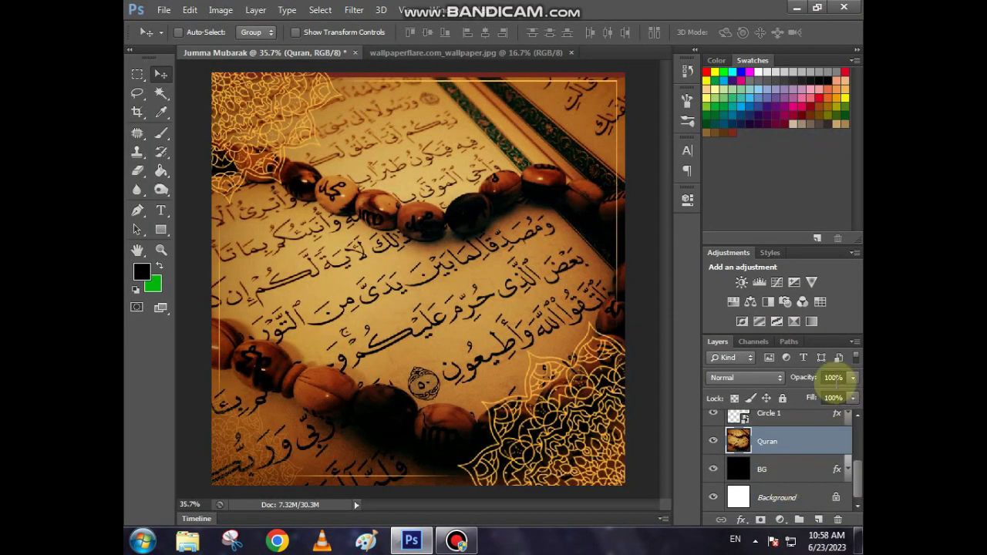
# Step: Set the Quran layer's opacity to 5% and add a layer mask to it
pyautogui.click(833, 378)
pyautogui.write('5')
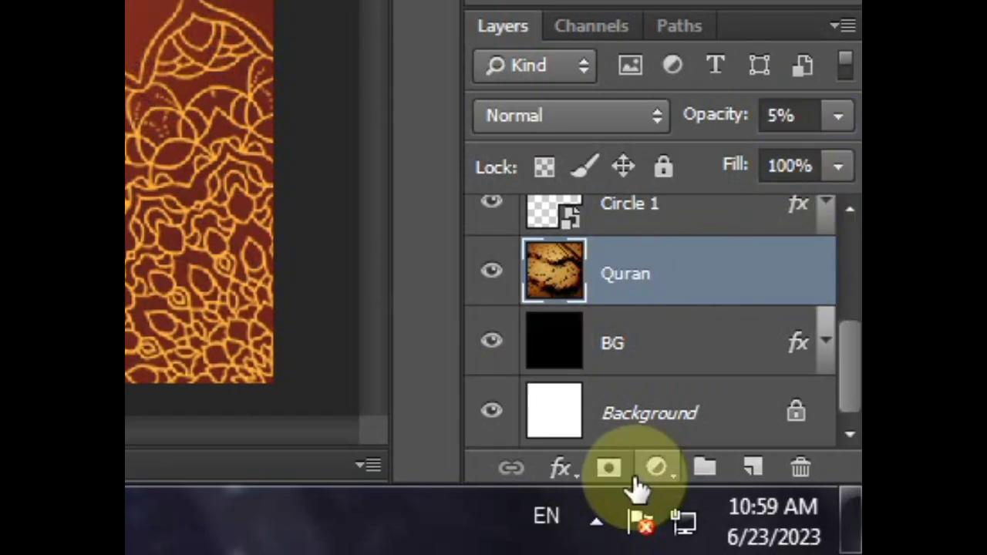
pyautogui.click(608, 468)
# Step: Paint black on the Quran layer's mask with a soft 484 px brush to fade the photo out around the canvas edges
pyautogui.click(141, 271)
pyautogui.moveTo(524, 389); pyautogui.dragTo(412, 467)
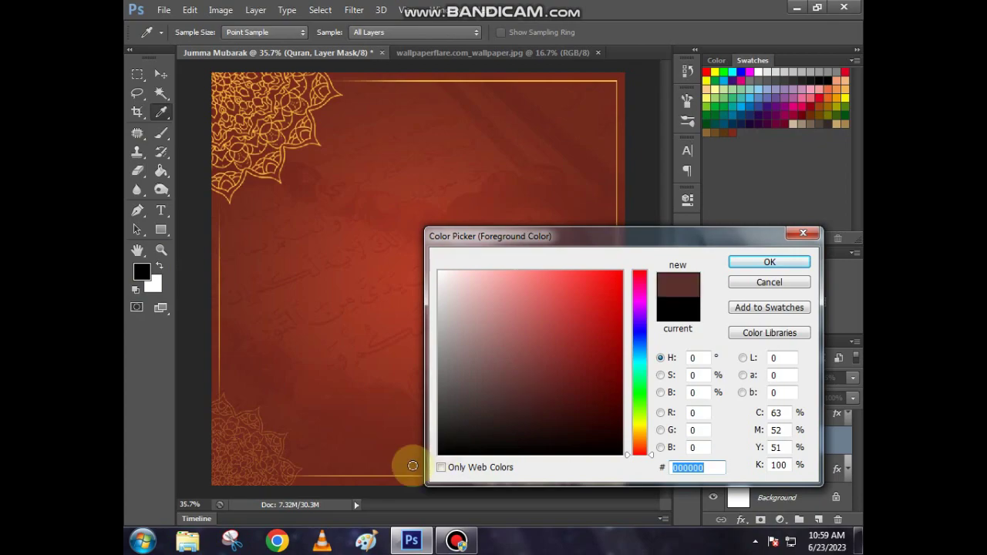
pyautogui.click(746, 265)
pyautogui.rightClick(606, 174)
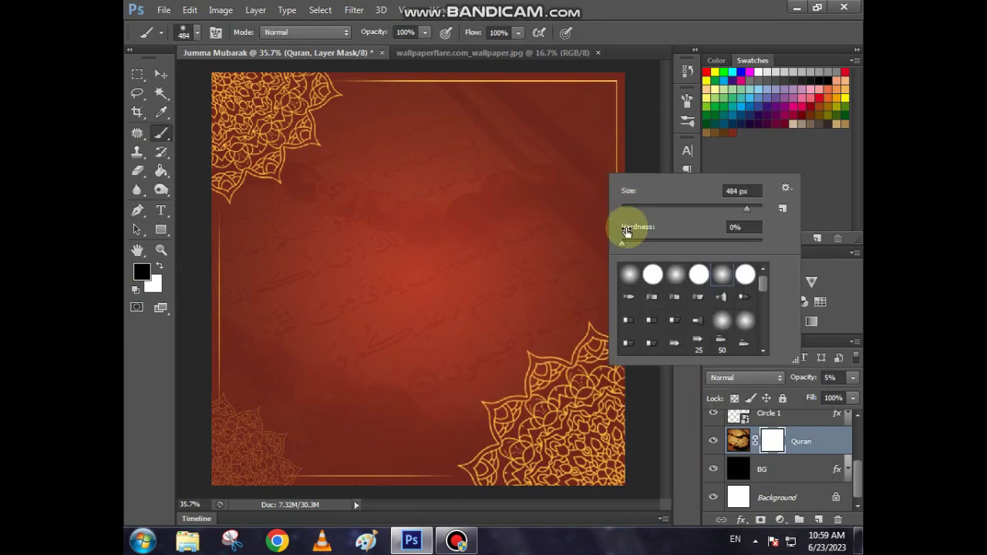
pyautogui.click(604, 112)
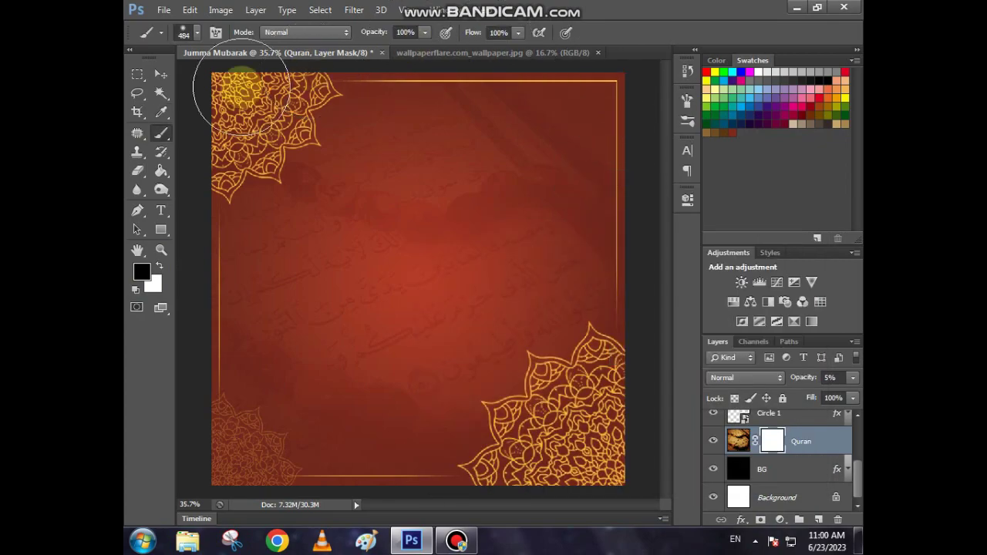
pyautogui.moveTo(296, 69)
pyautogui.mouseDown()
pyautogui.moveTo(223, 232)
pyautogui.moveTo(220, 313)
pyautogui.moveTo(337, 534)
pyautogui.moveTo(253, 436)
pyautogui.moveTo(471, 495)
pyautogui.moveTo(641, 390)
pyautogui.moveTo(657, 236)
pyautogui.moveTo(644, 138)
pyautogui.moveTo(621, 73)
pyautogui.moveTo(644, 145)
pyautogui.moveTo(611, 378)
pyautogui.moveTo(527, 470)
pyautogui.moveTo(613, 383)
pyautogui.moveTo(477, 487)
pyautogui.moveTo(371, 487)
pyautogui.moveTo(291, 464)
pyautogui.moveTo(191, 227)
pyautogui.moveTo(250, 99)
pyautogui.moveTo(299, 65)
pyautogui.moveTo(292, 83)
pyautogui.moveTo(385, 60)
pyautogui.moveTo(594, 91)
pyautogui.moveTo(631, 133)
pyautogui.moveTo(492, 277)
pyautogui.mouseUp()
pyautogui.moveTo(551, 117)
pyautogui.mouseDown()
pyautogui.moveTo(516, 114)
pyautogui.moveTo(577, 196)
pyautogui.moveTo(563, 317)
pyautogui.moveTo(557, 270)
pyautogui.moveTo(406, 158)
pyautogui.moveTo(214, 233)
pyautogui.mouseUp()
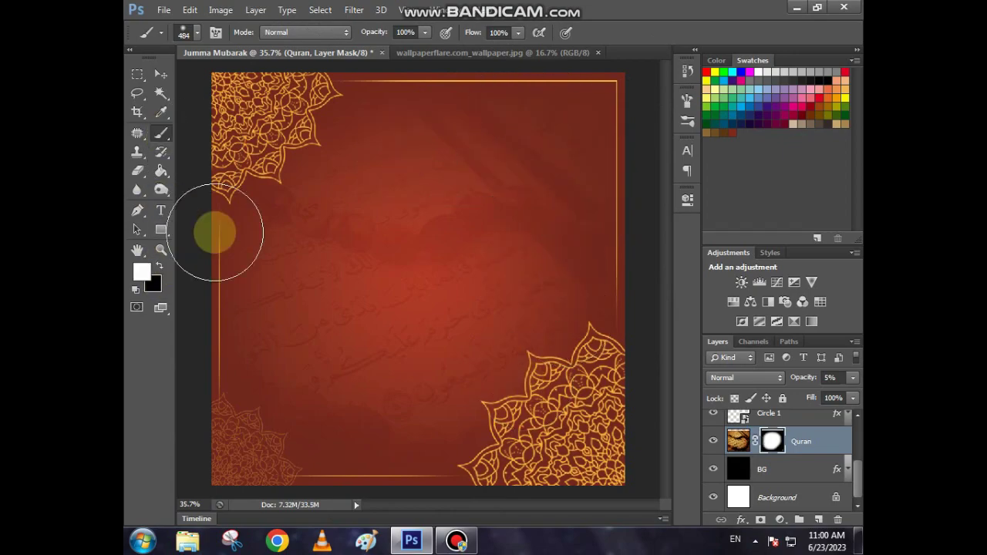
pyautogui.click(161, 265)
pyautogui.moveTo(527, 65)
pyautogui.mouseDown()
pyautogui.moveTo(657, 243)
pyautogui.moveTo(651, 369)
pyautogui.moveTo(662, 322)
pyautogui.moveTo(651, 349)
pyautogui.mouseUp()
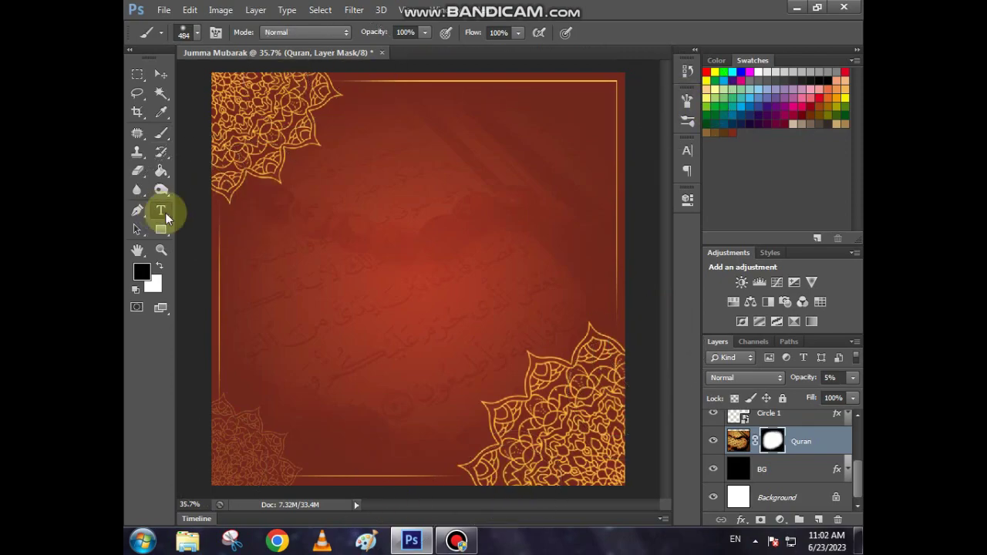
# Step: Add the Urdu text جمعہ مبارک as a point text above the canvas center
pyautogui.click(162, 212)
pyautogui.click(418, 219)
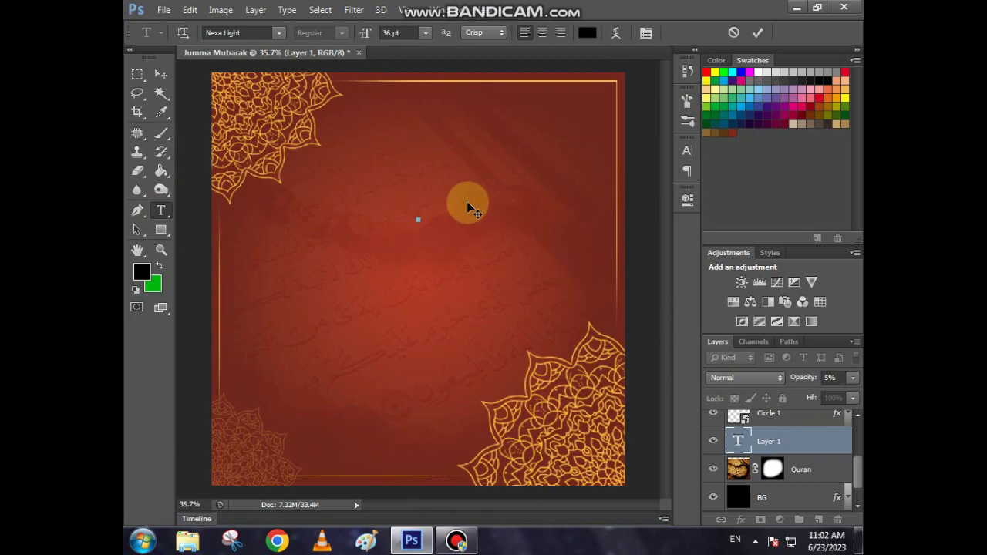
pyautogui.hotkey('alt', 'shift')
pyautogui.write('جمعہ')
pyautogui.press('BackSpace')
pyautogui.write('ۃ مبارک')
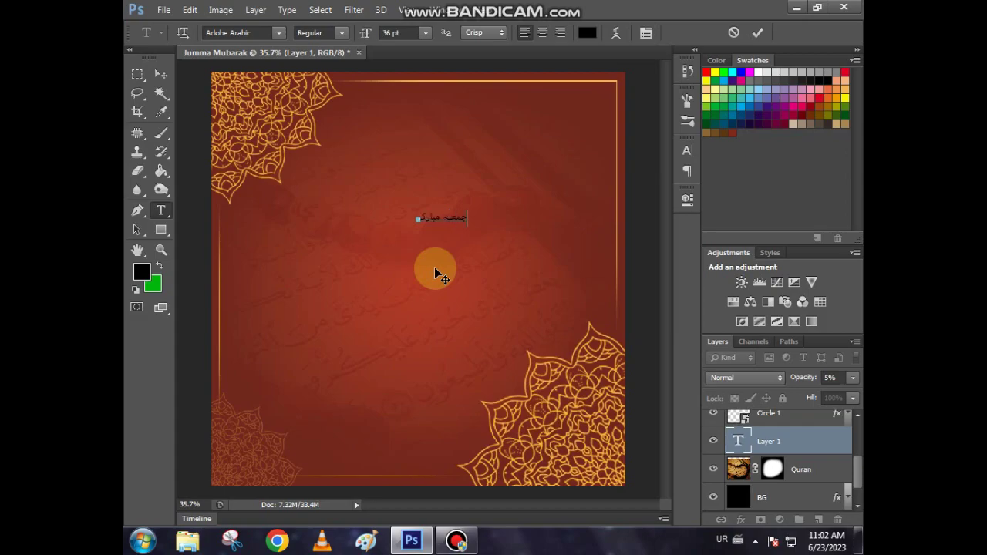
# Step: Set the جمعہ مبارک text's size to 100 pt and move it to the middle of the upper canvas
pyautogui.hotkey('ctrl', 'a')
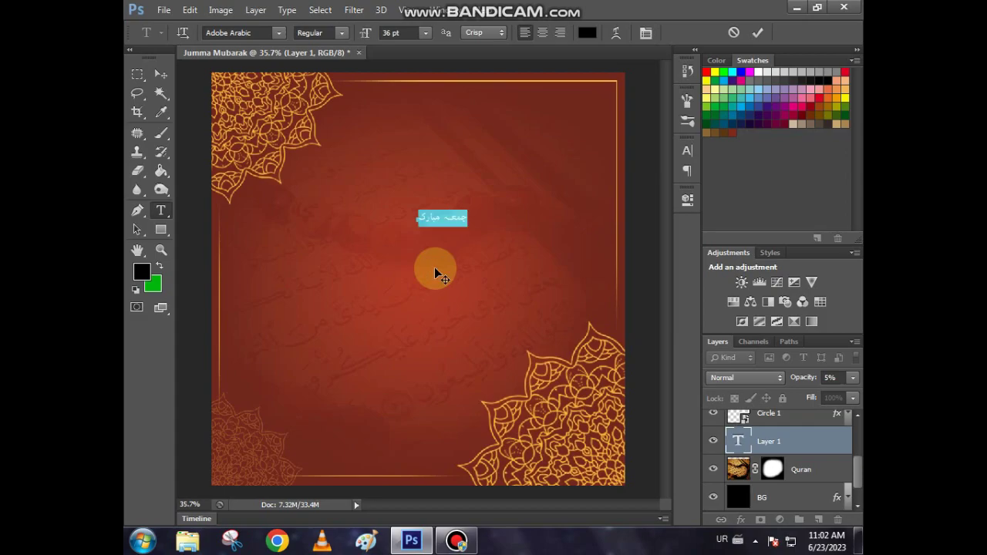
pyautogui.click(392, 32)
pyautogui.write('1')
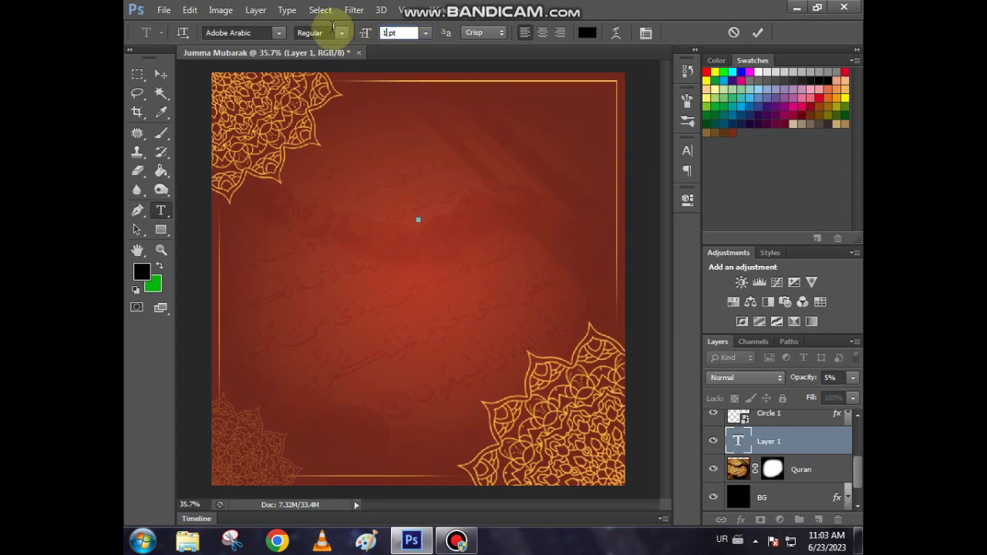
pyautogui.write('00')
pyautogui.click(536, 206)
pyautogui.moveTo(578, 167); pyautogui.dragTo(488, 250)
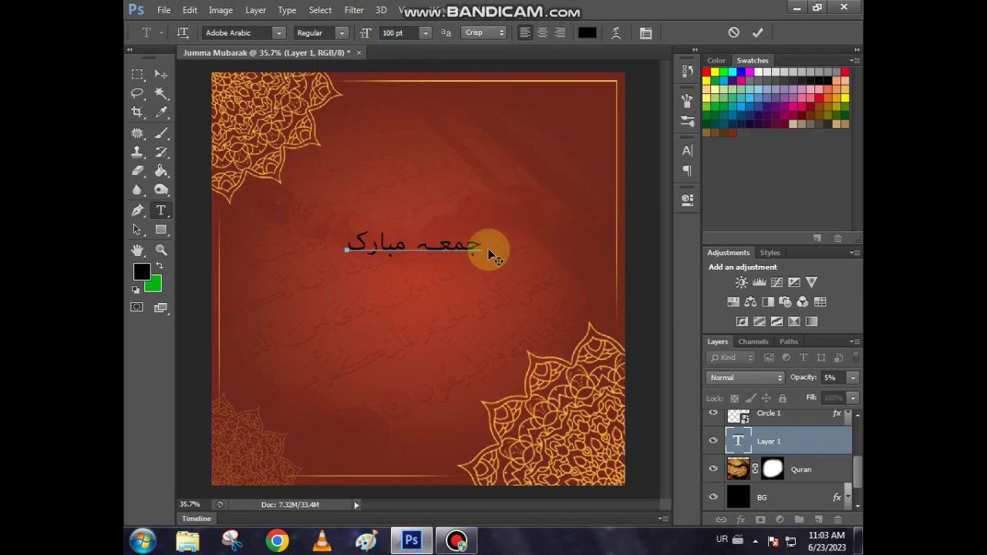
# Step: Set the جمعہ مبارک text's font to UL Sajid Heading and its tracking to 50
pyautogui.moveTo(331, 251); pyautogui.dragTo(481, 235)
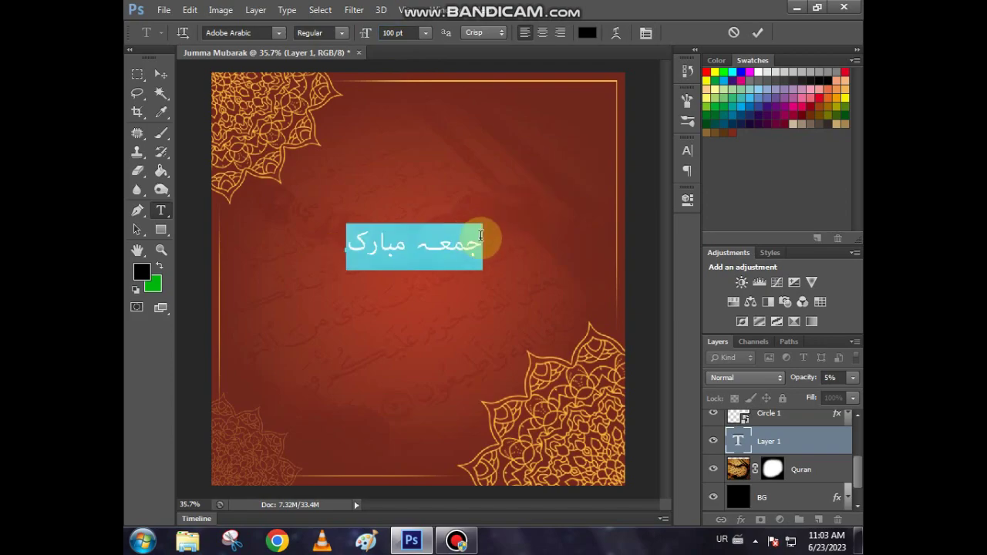
pyautogui.click(273, 33)
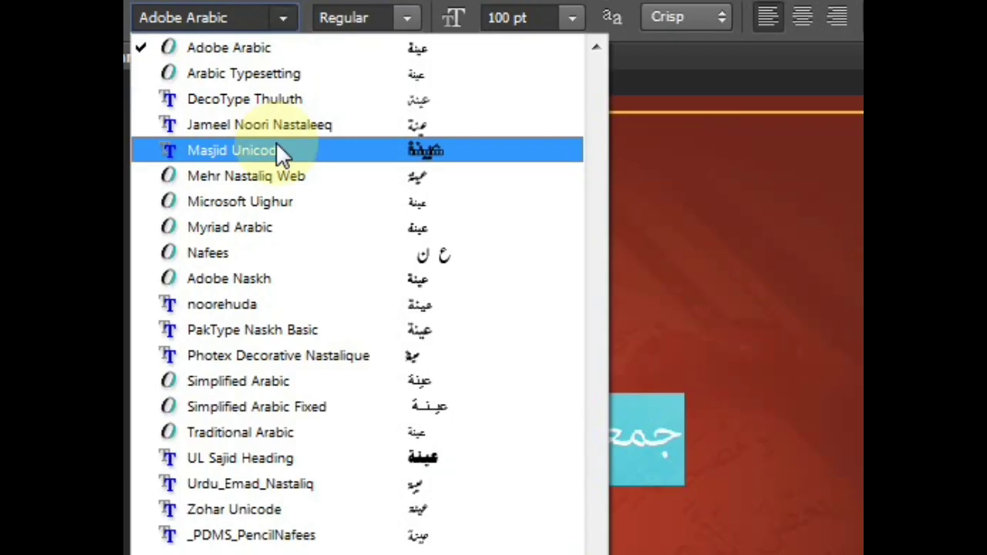
pyautogui.click(231, 456)
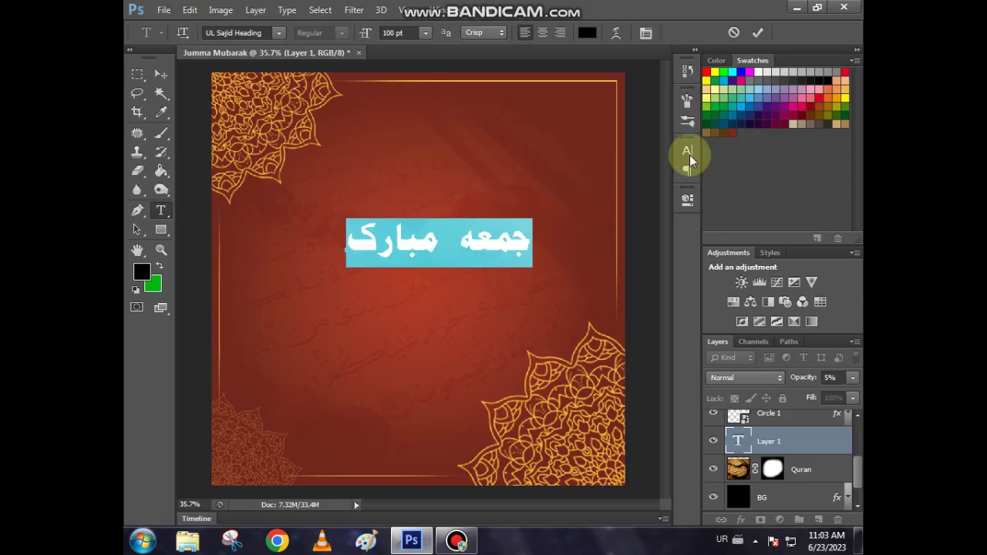
pyautogui.click(689, 155)
pyautogui.moveTo(636, 198); pyautogui.dragTo(506, 200)
pyautogui.write('50')
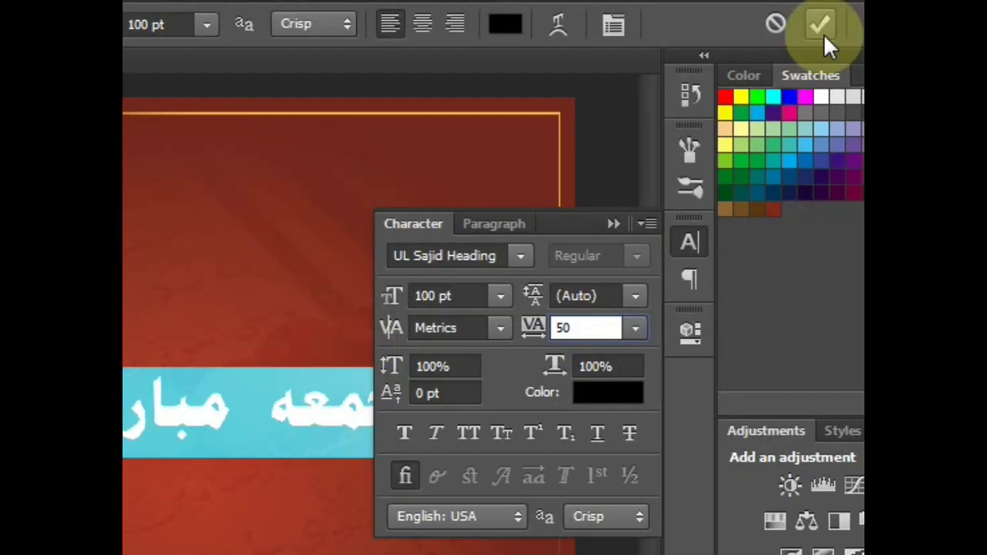
pyautogui.click(822, 31)
pyautogui.click(646, 136)
# Step: Change the color of the جمعہ مبارک text to fdb43c
pyautogui.moveTo(505, 239); pyautogui.dragTo(341, 241)
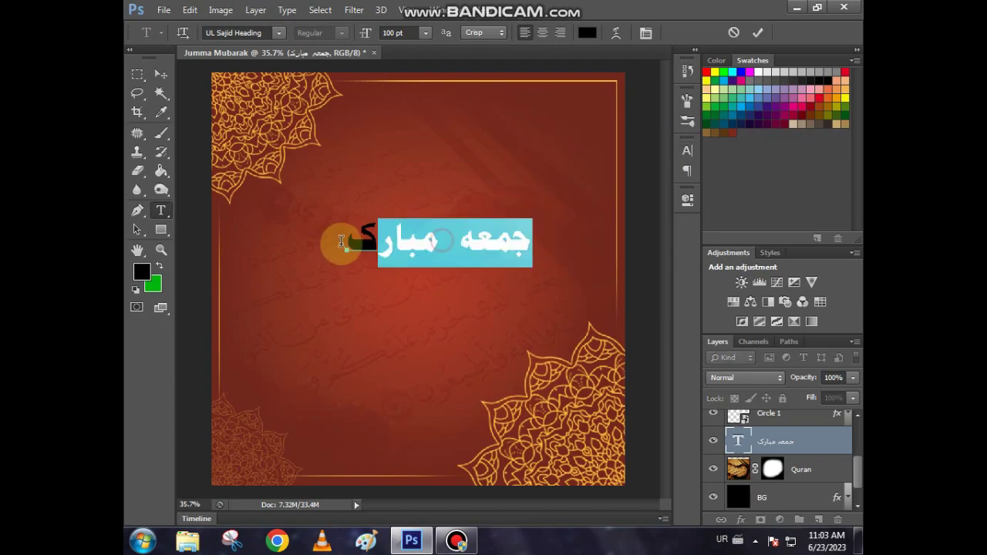
pyautogui.click(587, 32)
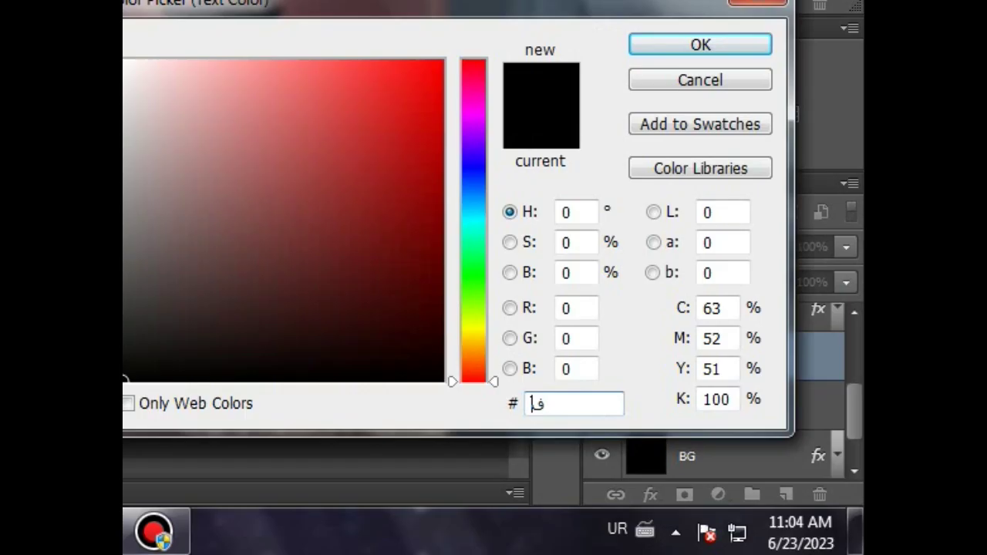
pyautogui.press('BackSpace')
pyautogui.press('BackSpace')
pyautogui.hotkey('alt', 'shift')
pyautogui.write('fdb4')
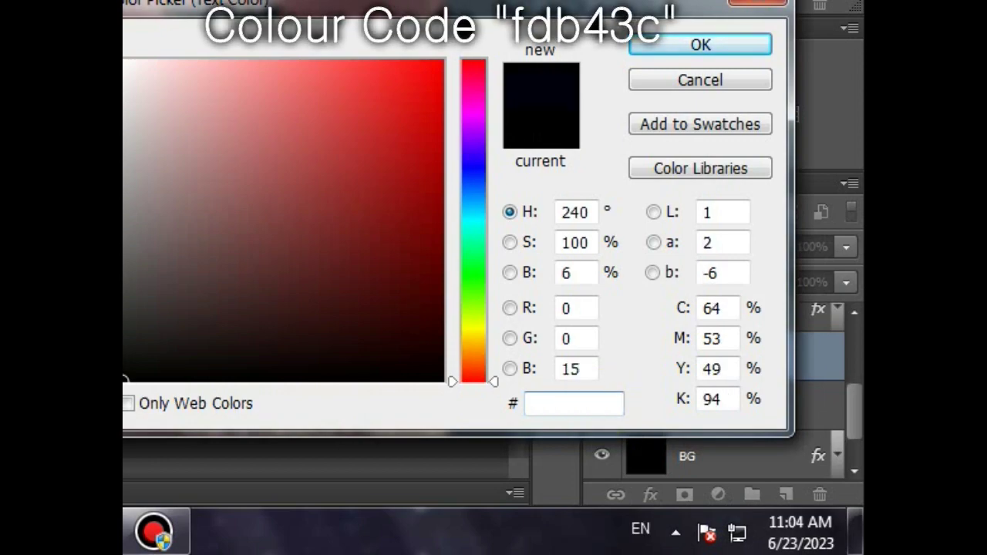
pyautogui.write('3c')
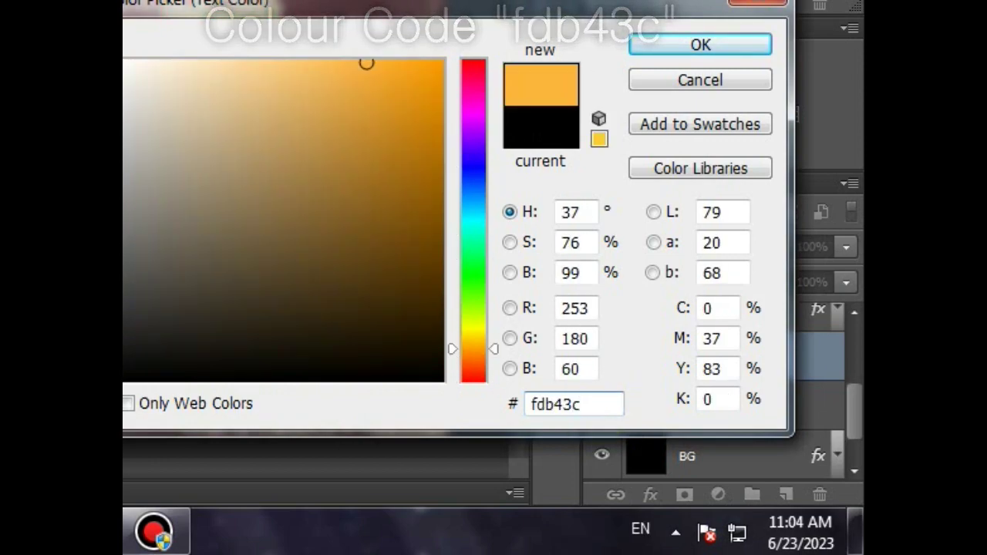
pyautogui.press('Return')
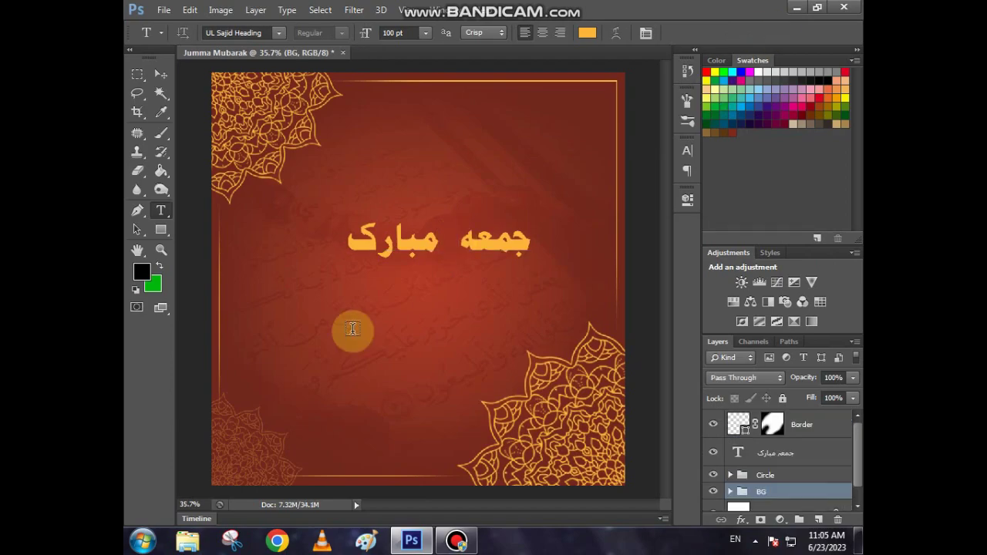
# Step: Add the Urdu text فرمانِ نبوی ﷺ ہے as a point text below the جمعہ مبارک heading
pyautogui.click(354, 320)
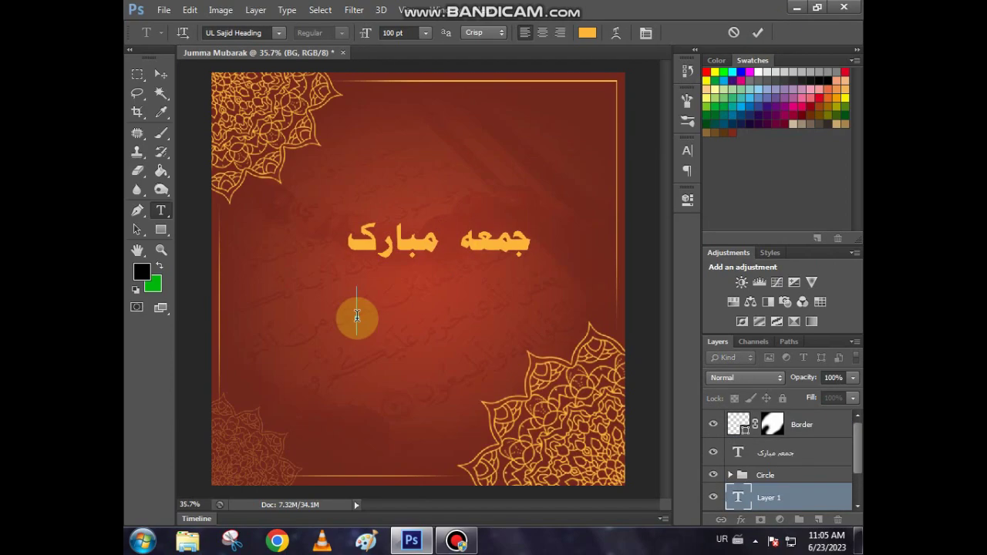
pyautogui.write('فرمان')
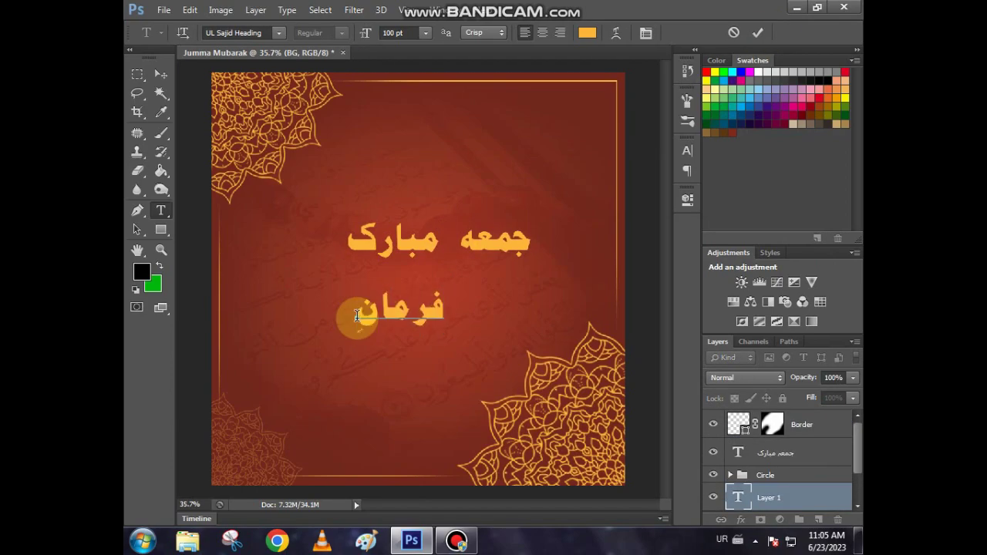
pyautogui.write('ِ نبوی ﷺ ہے')
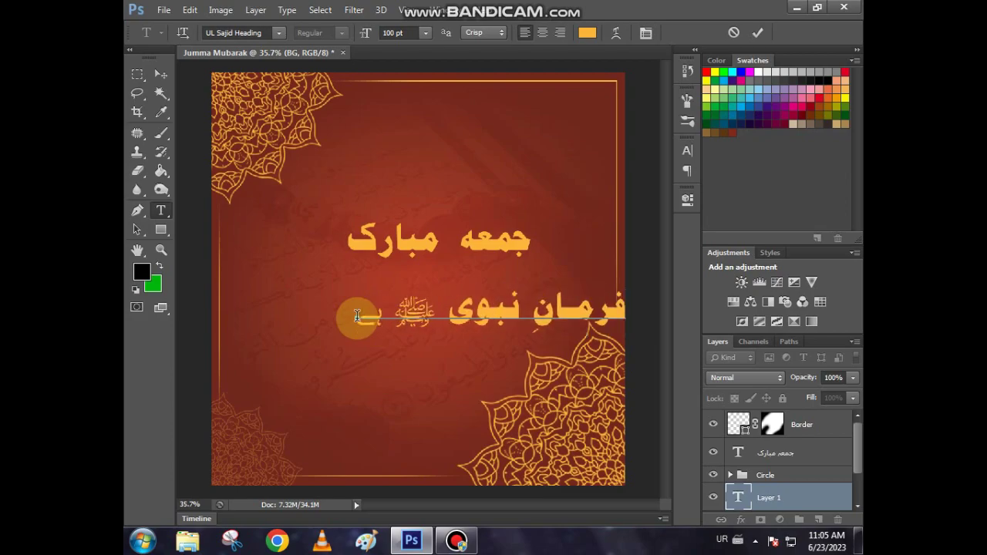
# Step: Set the font of the فرمانِ نبوی ﷺ ہے text to DecoType Thuluth, keeping its golden color
pyautogui.hotkey('ctrl', 'a')
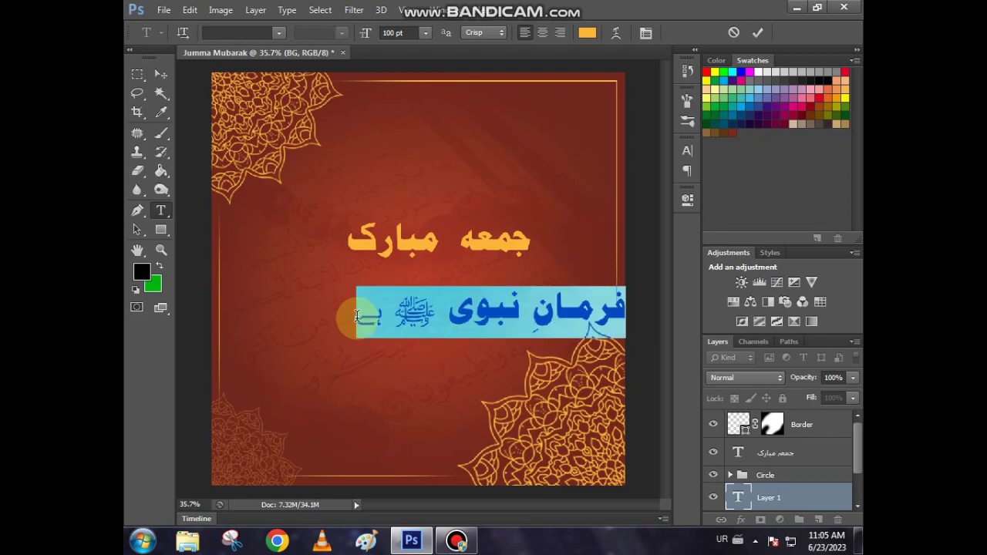
pyautogui.click(279, 31)
pyautogui.scroll(8, 310, 151)
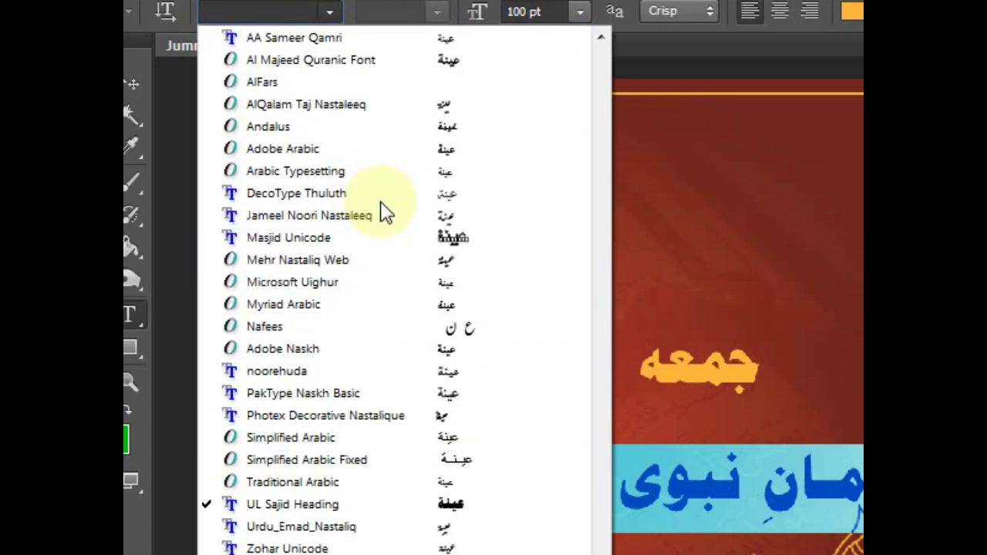
pyautogui.click(429, 193)
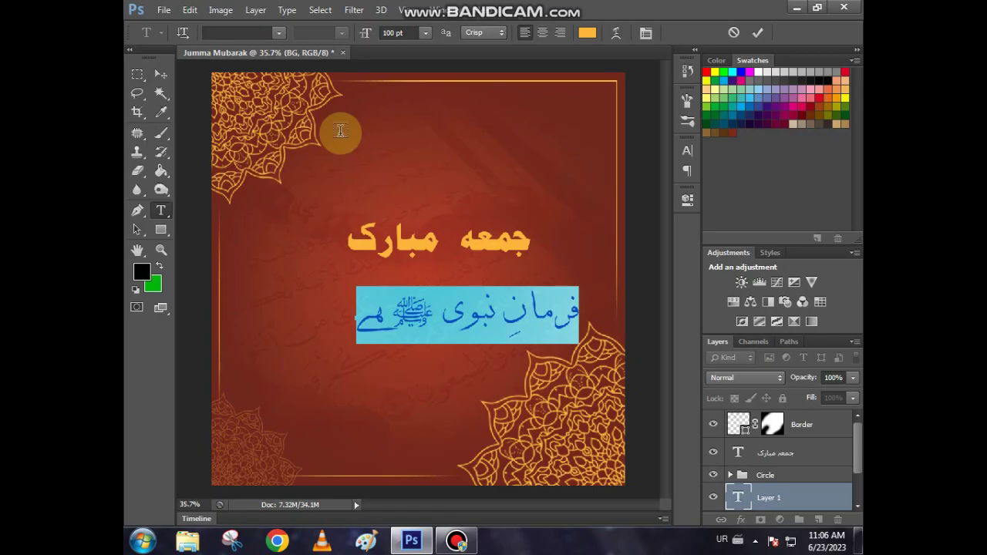
pyautogui.click(589, 33)
pyautogui.click(755, 265)
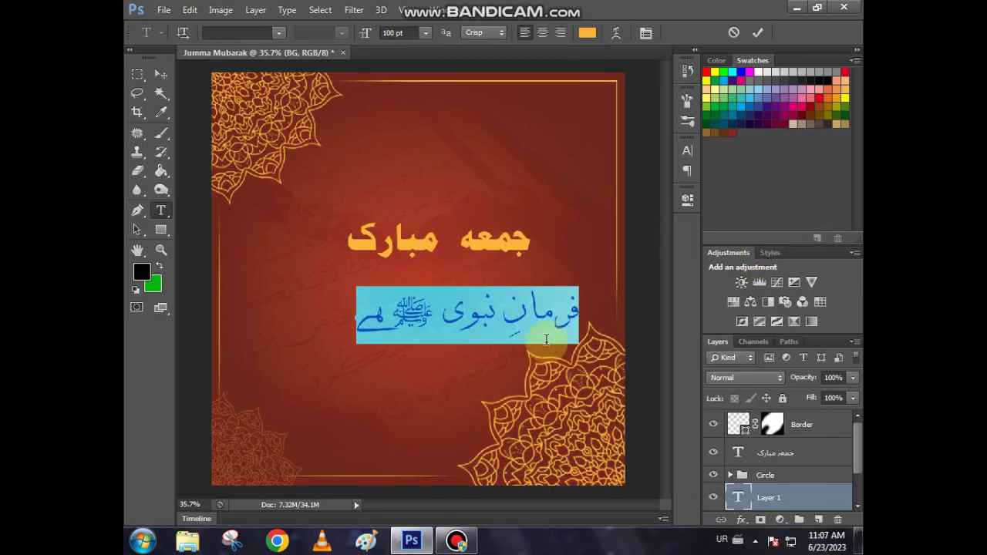
pyautogui.hotkey('ctrl', 'h')
pyautogui.click(753, 37)
# Step: Stack the فرمانِ نبوی ﷺ ہے layer above the Circle group and scale the text to about 55 pt beneath the heading
pyautogui.moveTo(806, 495); pyautogui.dragTo(820, 463)
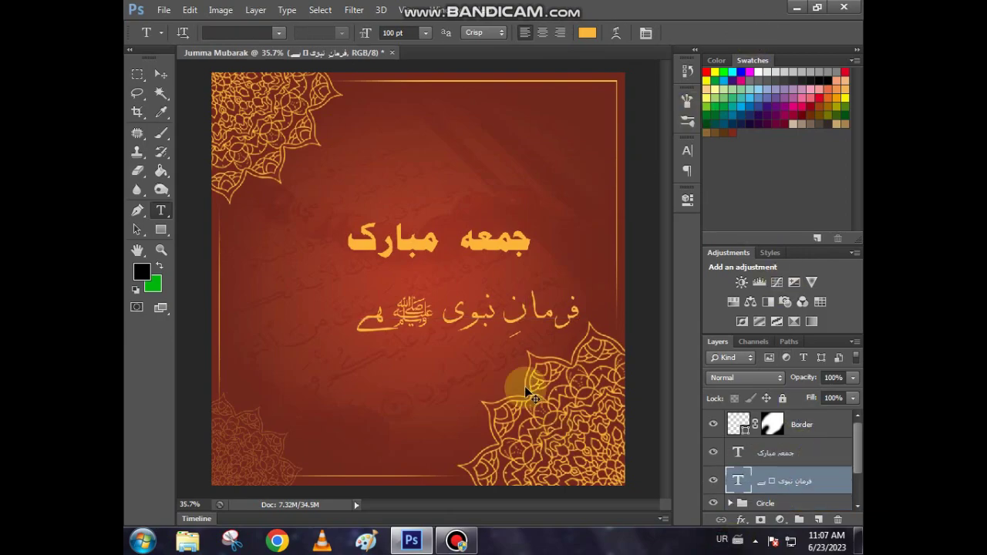
pyautogui.hotkey('ctrl', 't')
pyautogui.moveTo(582, 288); pyautogui.dragTo(480, 287)
pyautogui.press('Return')
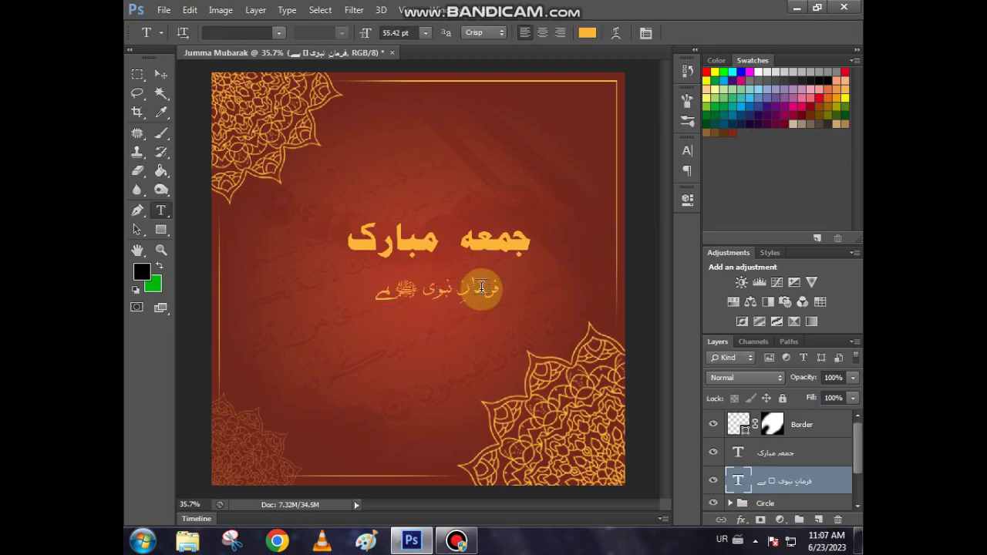
# Step: Add a two-line text reading بہترین دن جس پر سورج and طلوع ہوا جمعہ کا دن ہے in the lower canvas
pyautogui.click(356, 353)
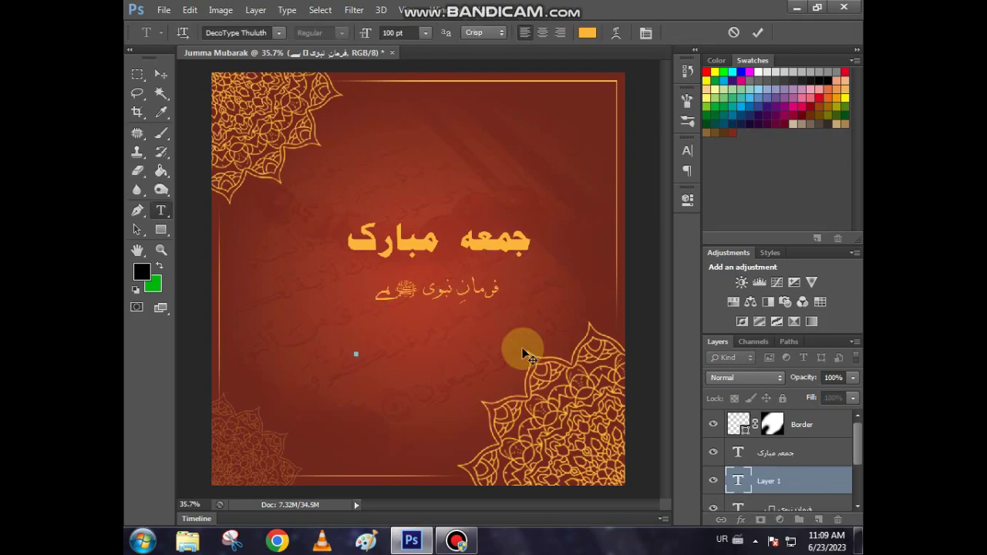
pyautogui.write('بہترین دن جس پر سورج')
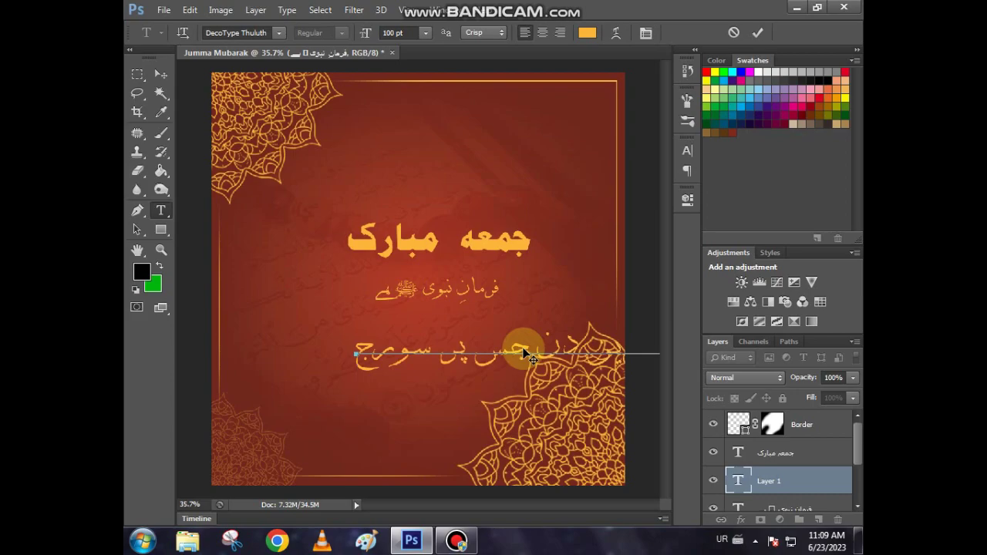
pyautogui.write('طلوع ہعا')
pyautogui.press('BackSpace')
pyautogui.press('BackSpace')
pyautogui.write('وا جمعہ کا دن ہے')
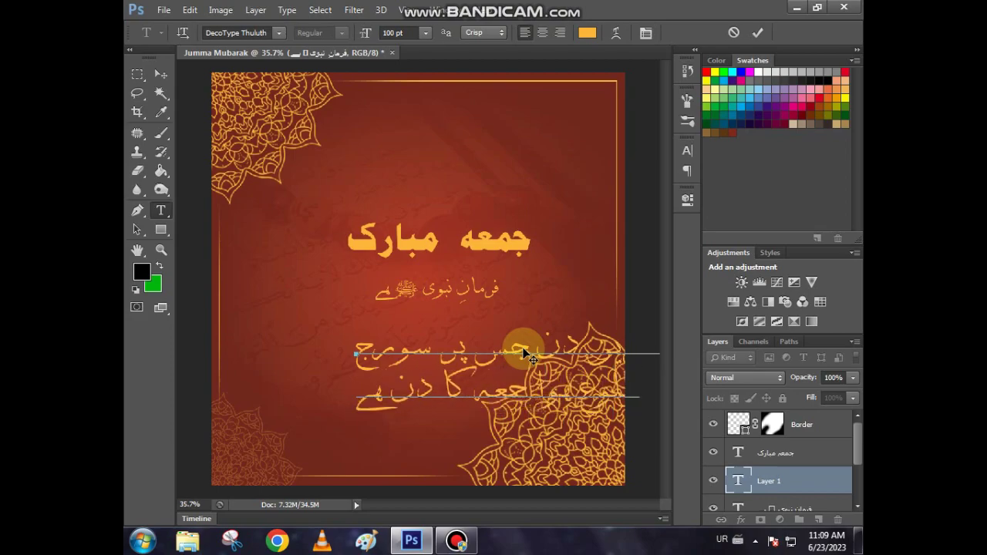
# Step: Shift the two-line text leftward under the فرمانِ نبوی line and set its font to Nafees
pyautogui.hotkey('ctrl', 'a')
pyautogui.moveTo(559, 293); pyautogui.dragTo(435, 277)
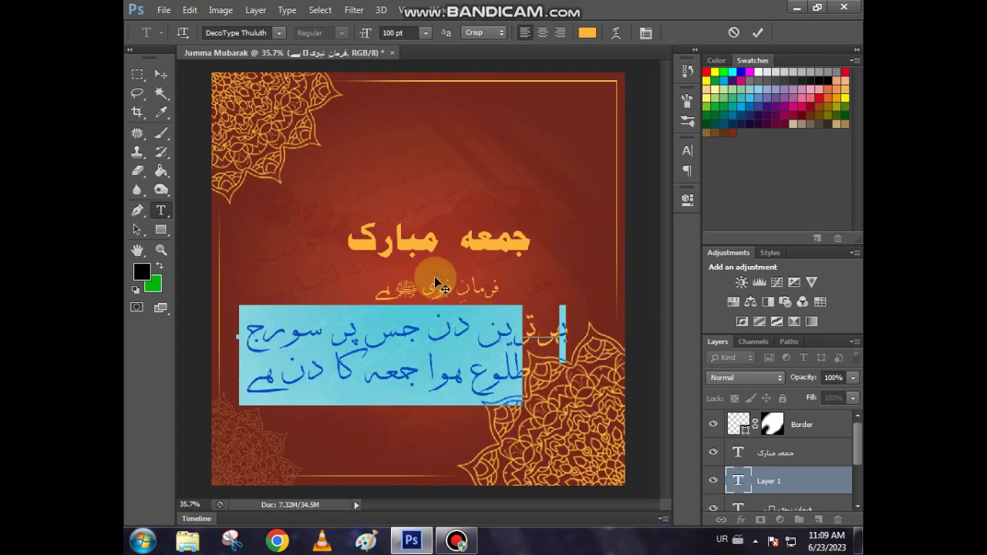
pyautogui.click(467, 361)
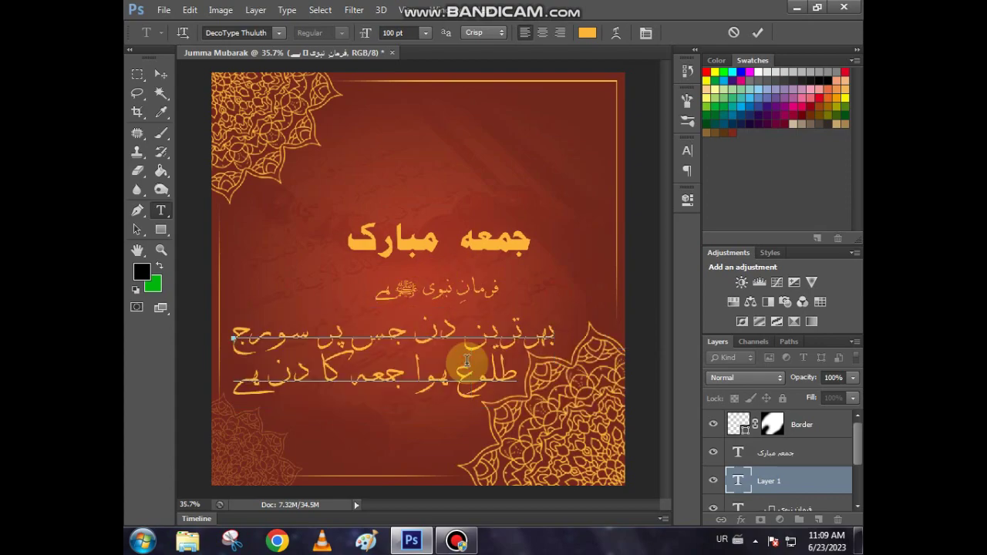
pyautogui.hotkey('ctrl', 'a')
pyautogui.click(278, 33)
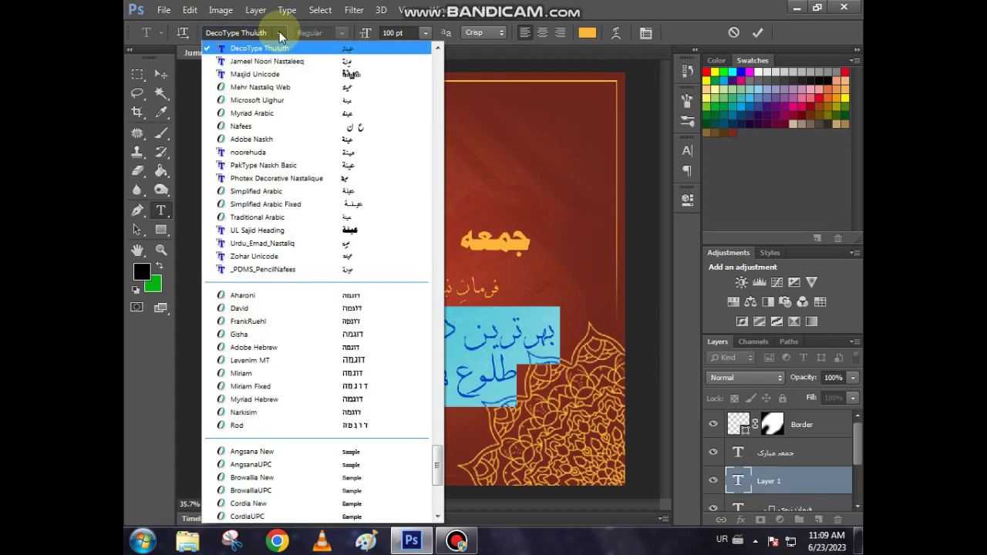
pyautogui.click(284, 124)
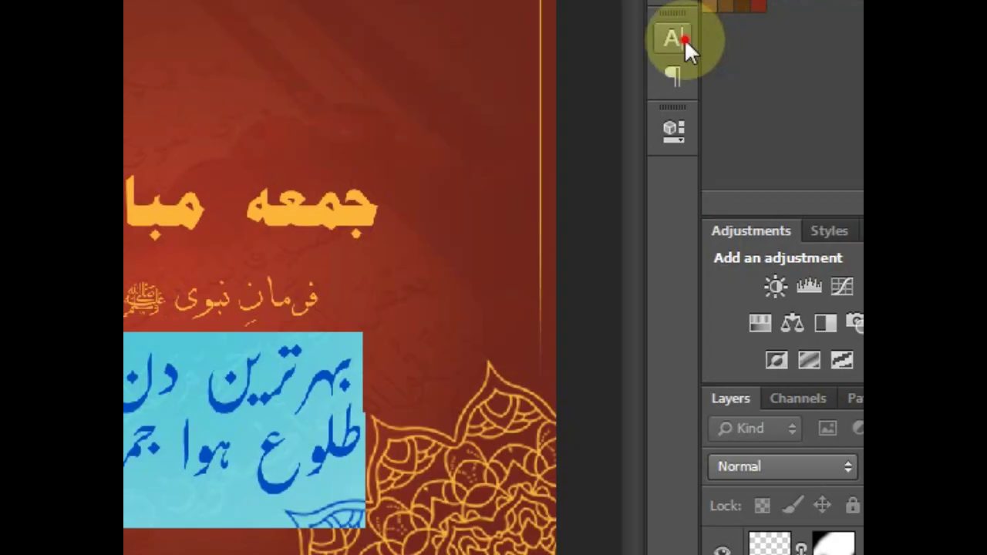
# Step: Set the tracking of the two-line text to 75
pyautogui.click(687, 151)
pyautogui.click(632, 197)
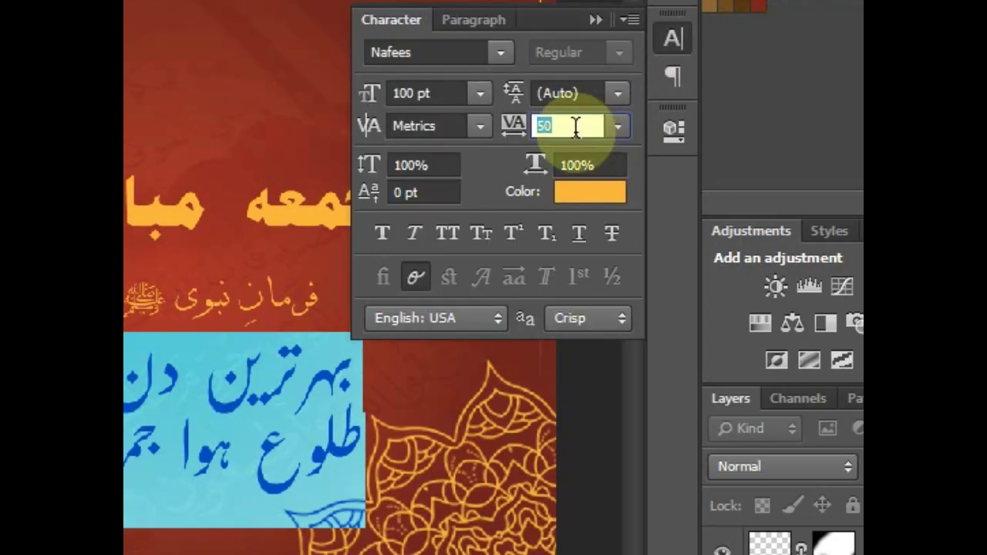
pyautogui.click(621, 127)
pyautogui.click(613, 505)
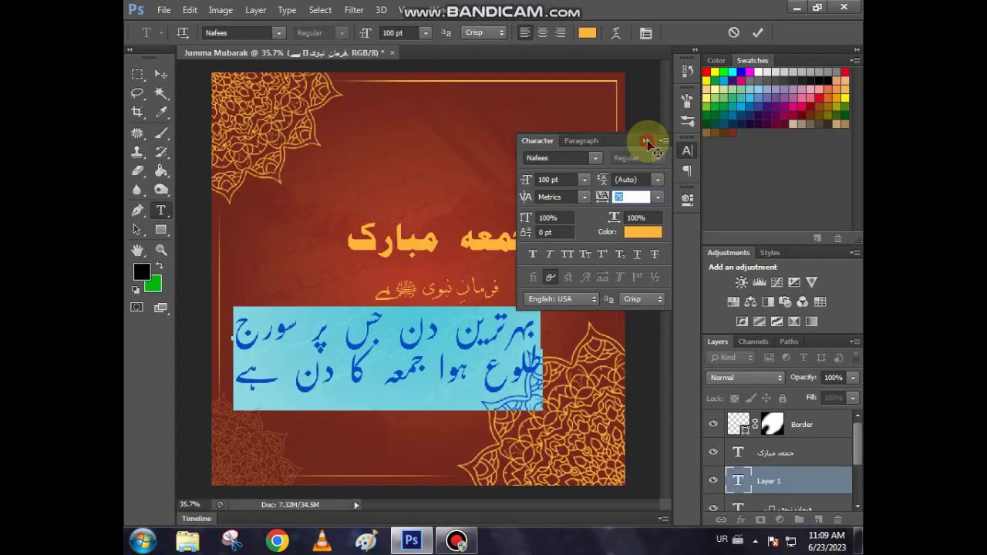
pyautogui.click(648, 143)
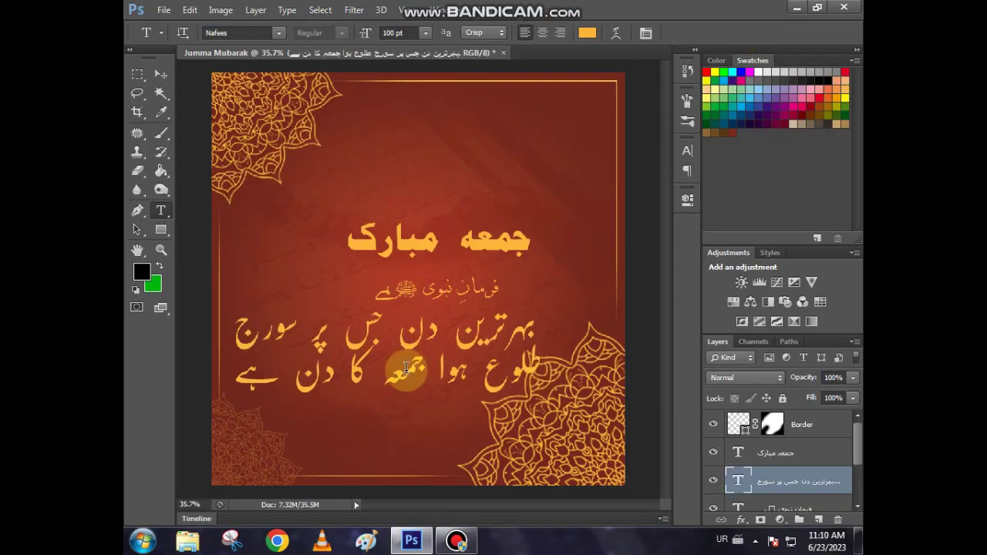
# Step: Change the color of the two-line text to white, ffffff
pyautogui.hotkey('ctrl', 'a')
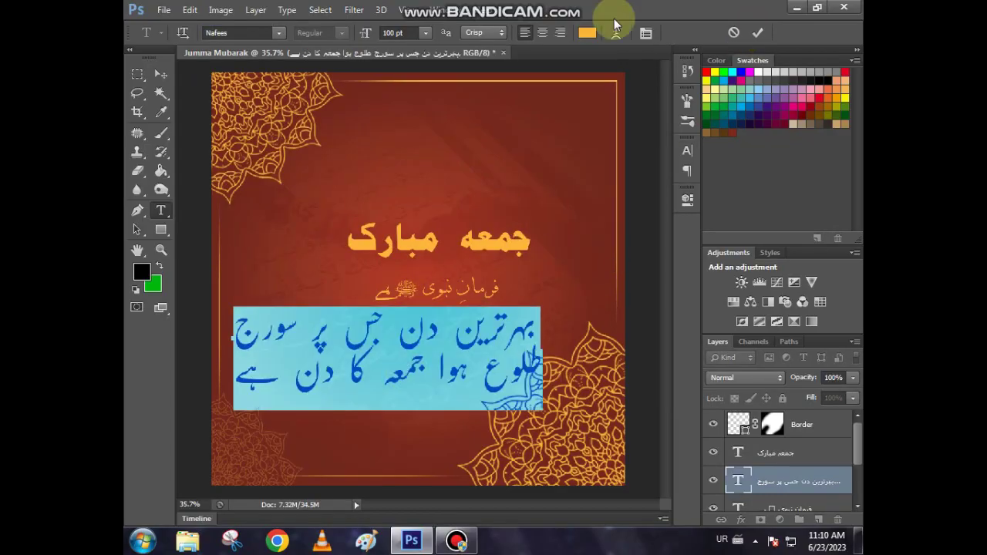
pyautogui.click(587, 33)
pyautogui.moveTo(426, 253); pyautogui.dragTo(428, 254)
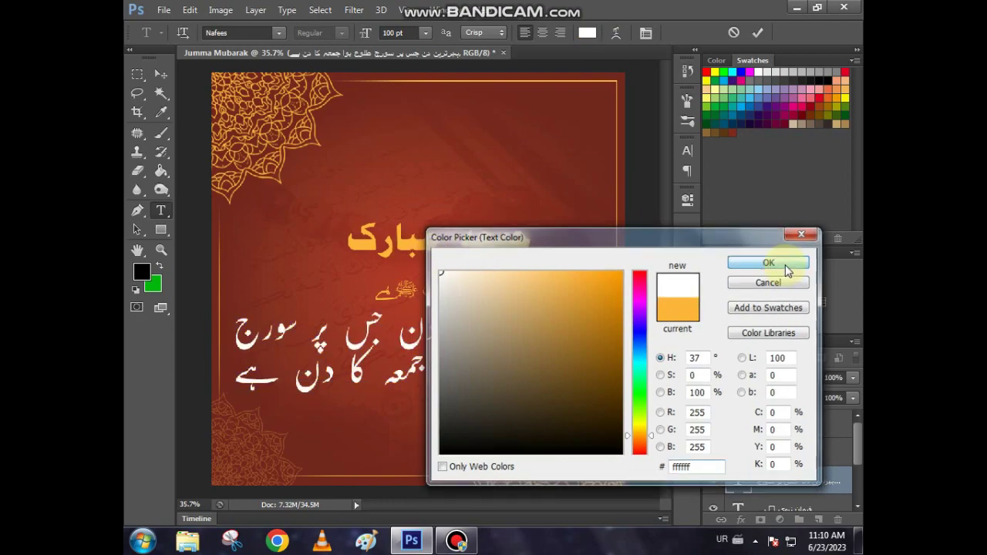
pyautogui.click(769, 262)
pyautogui.click(758, 32)
# Step: Scale down the two-line text beneath the فرمانِ نبوی line and move all three text layers up together
pyautogui.hotkey('ctrl', 't')
pyautogui.moveTo(546, 414); pyautogui.dragTo(438, 382)
pyautogui.moveTo(401, 320); pyautogui.dragTo(507, 331)
pyautogui.press('Return')
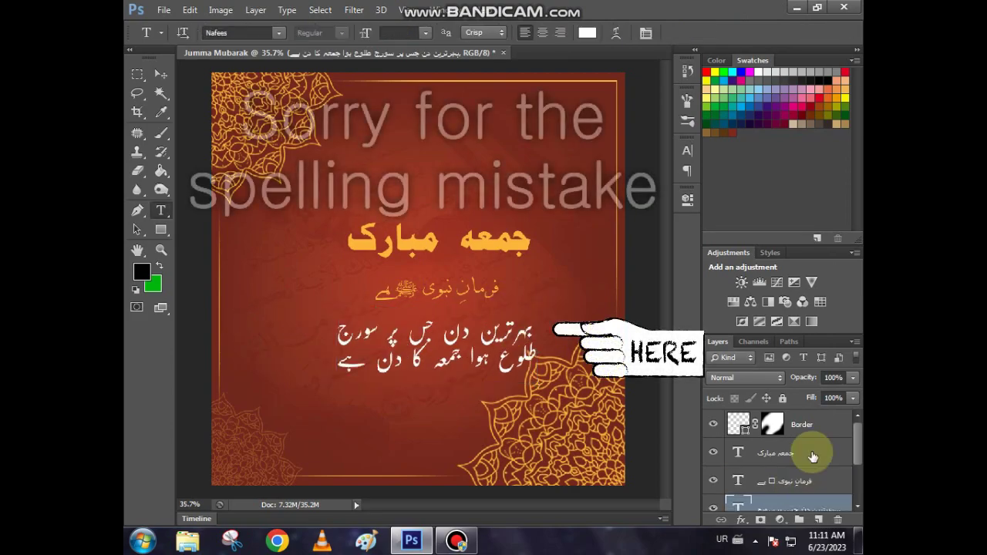
pyautogui.keyDown('shift'); pyautogui.click(813, 456); pyautogui.keyUp('shift')
pyautogui.moveTo(553, 363); pyautogui.dragTo(521, 323)
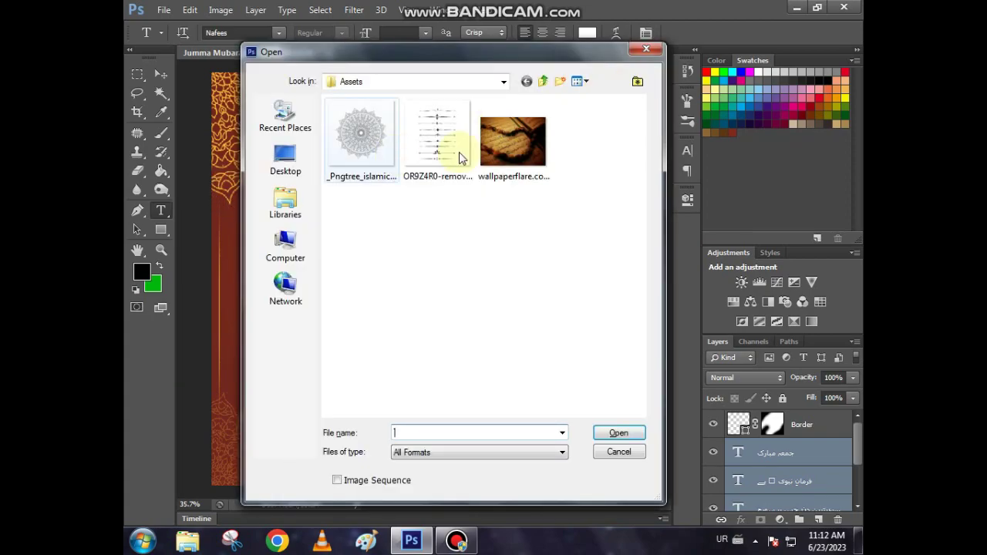
# Step: Open OR9Z4R0-removebg-preview.png and put its sixth divider ornament from the top on a separate layer
pyautogui.click(455, 150)
pyautogui.click(605, 439)
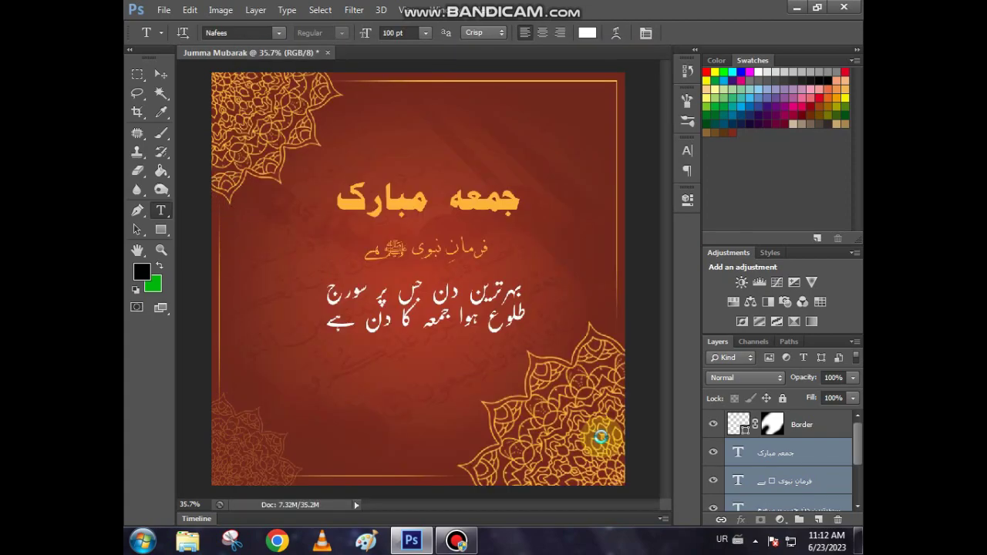
pyautogui.click(137, 74)
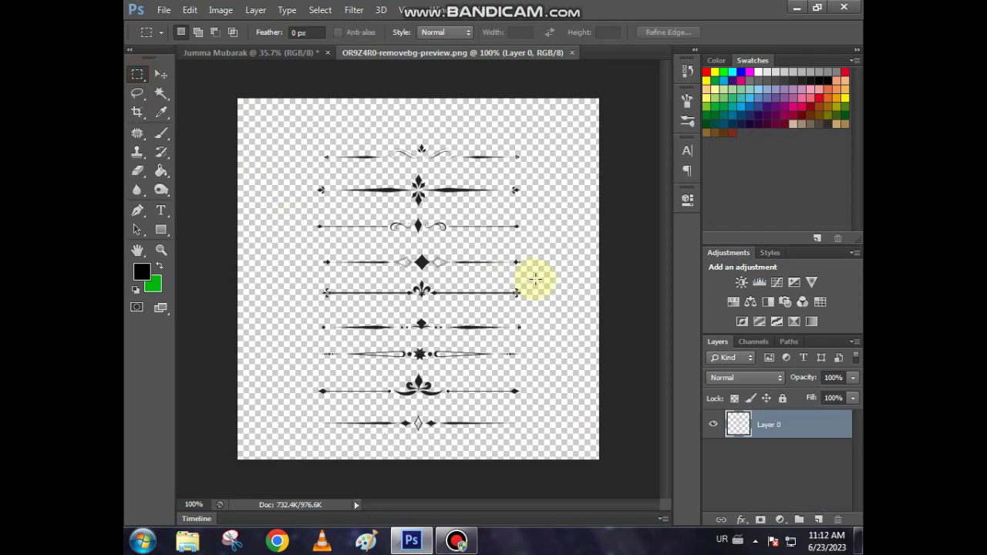
pyautogui.moveTo(532, 308); pyautogui.dragTo(313, 343)
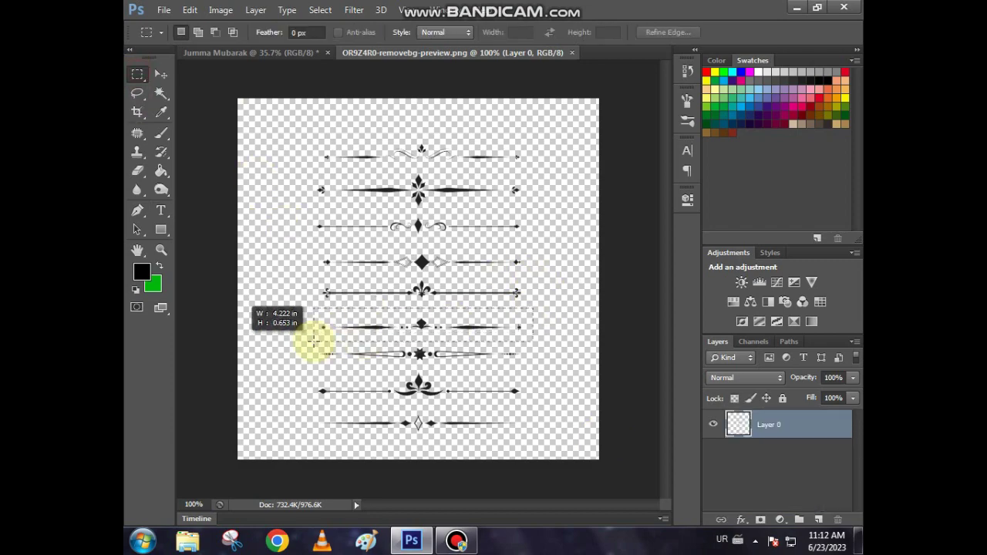
pyautogui.rightClick(449, 323)
pyautogui.click(518, 130)
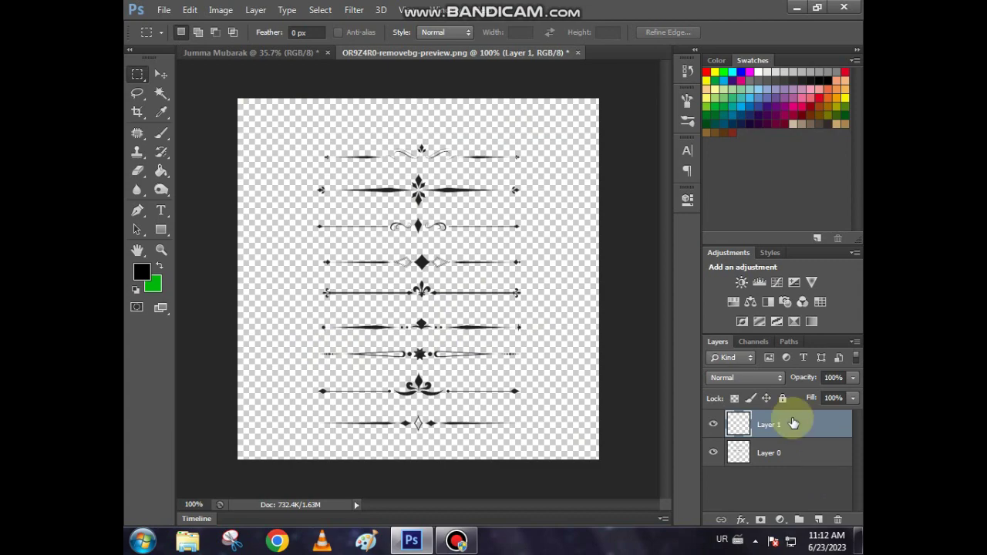
# Step: Bring the isolated divider into the Jumma Mubarak poster beneath the heading and convert it to a smart object
pyautogui.click(713, 455)
pyautogui.moveTo(441, 396); pyautogui.dragTo(447, 241)
pyautogui.rightClick(803, 461)
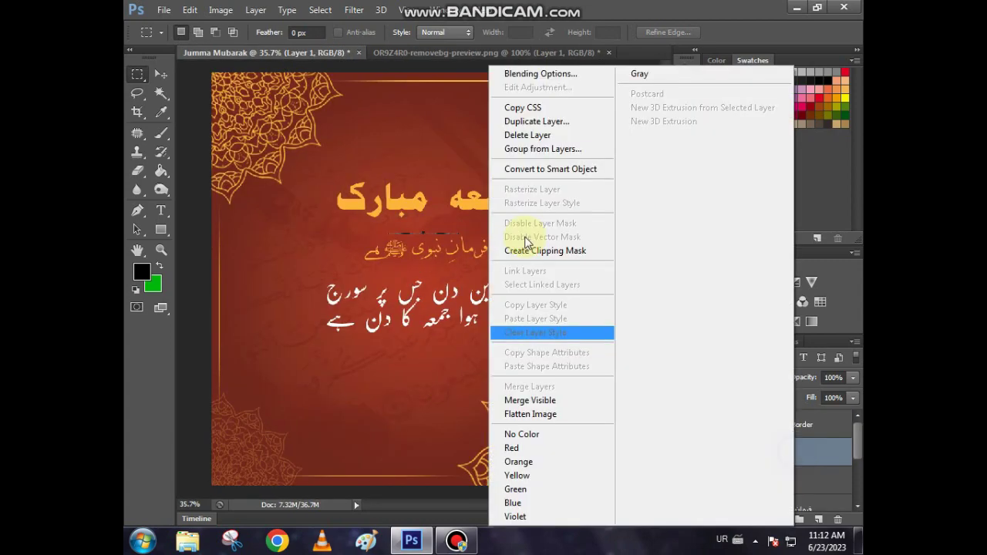
pyautogui.click(526, 170)
# Step: Stack the divider layer below the جمعہ مبارک layer and rename it Underline
pyautogui.moveTo(794, 462); pyautogui.dragTo(794, 494)
pyautogui.doubleClick(773, 480)
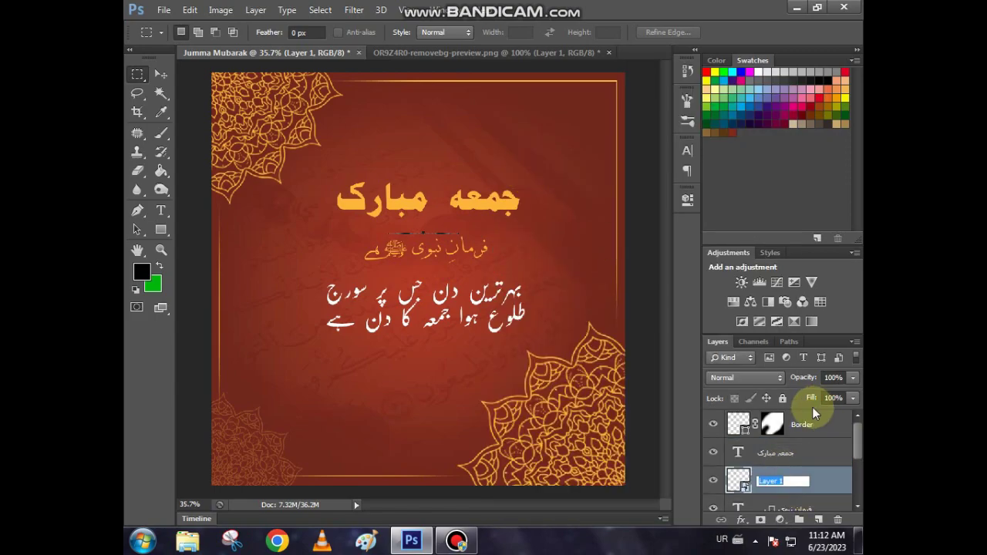
pyautogui.write('دعسیگن')
pyautogui.press('BackSpace')
pyautogui.press('BackSpace')
pyautogui.press('BackSpace')
pyautogui.press('BackSpace')
pyautogui.press('BackSpace')
pyautogui.press('BackSpace')
pyautogui.hotkey('alt', 'shift')
pyautogui.write('Underline')
pyautogui.press('Return')
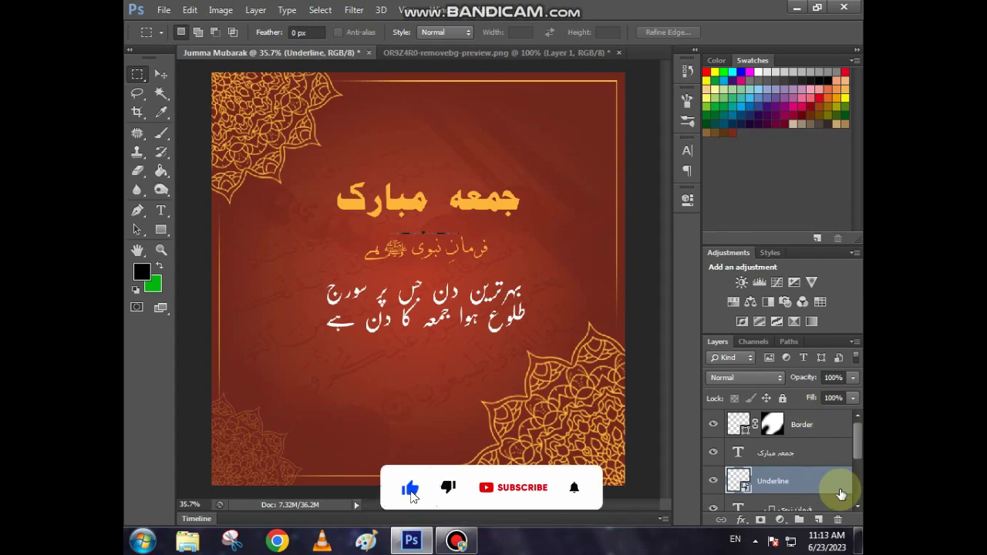
# Step: Add a Color Overlay to the Underline layer using the golden color sampled from the heading text
pyautogui.doubleClick(840, 494)
pyautogui.click(358, 399)
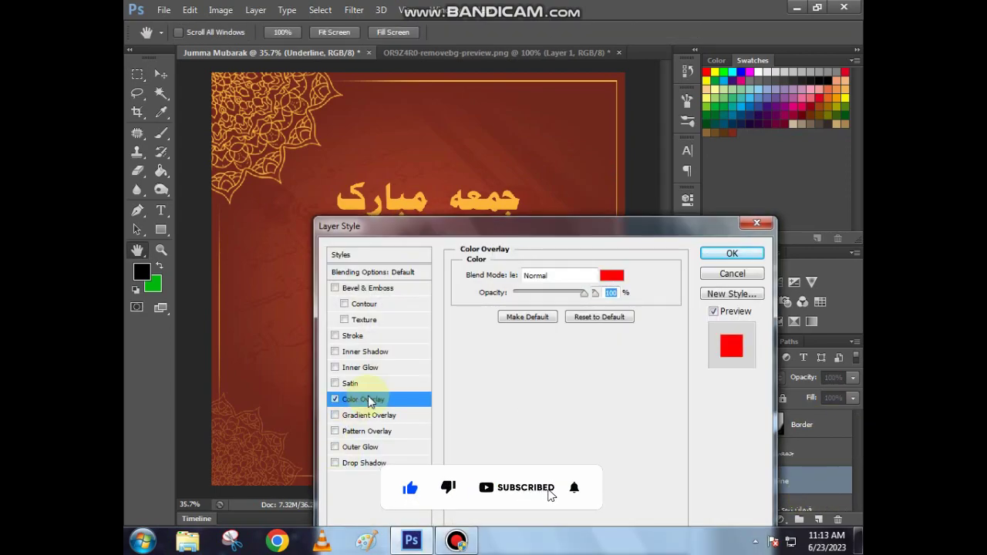
pyautogui.click(610, 273)
pyautogui.click(478, 196)
pyautogui.click(742, 264)
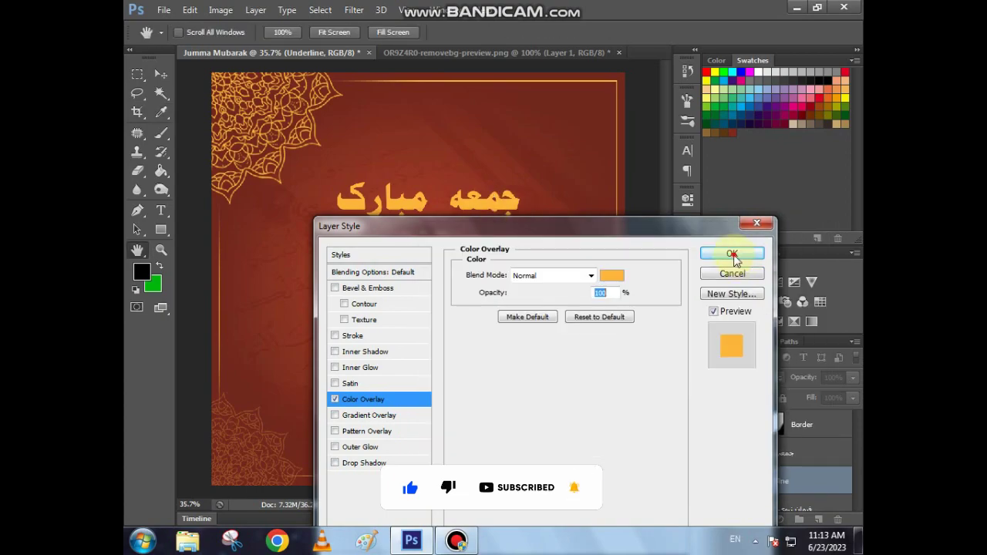
pyautogui.click(732, 258)
# Step: Scale the Underline ornament slightly narrower than the جمعہ مبارک heading and position it directly beneath the heading
pyautogui.hotkey('ctrl', 't')
pyautogui.moveTo(460, 236); pyautogui.dragTo(517, 233)
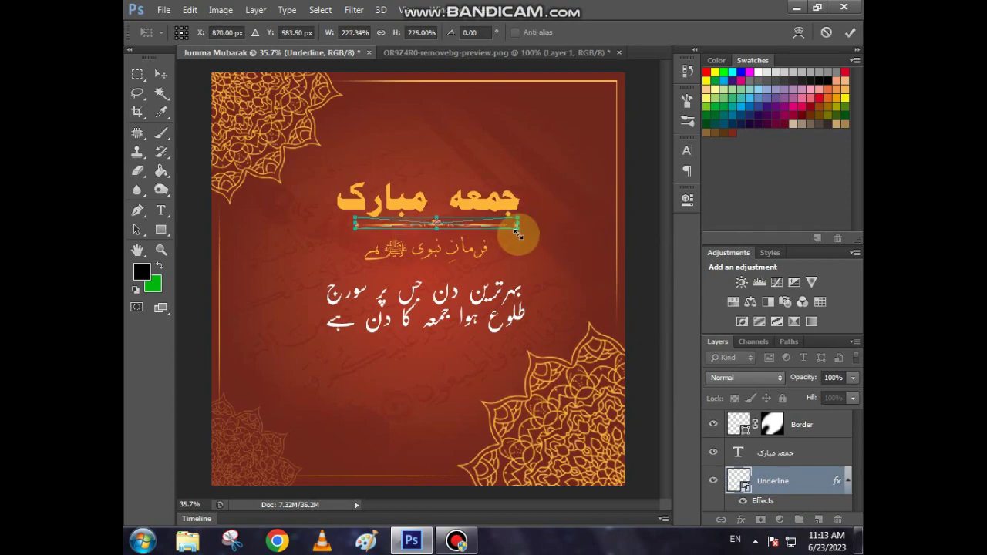
pyautogui.press('Return')
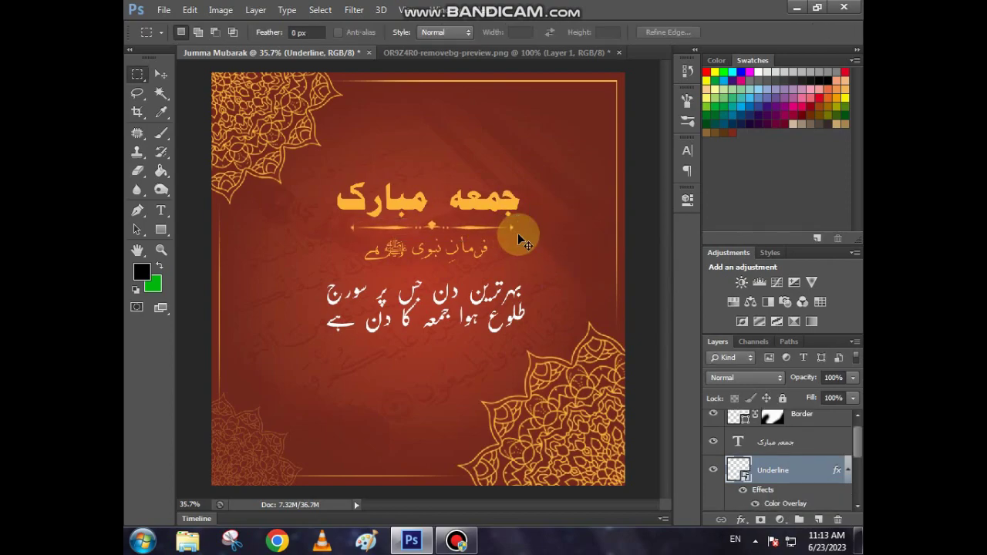
pyautogui.hotkey('ctrl', 't')
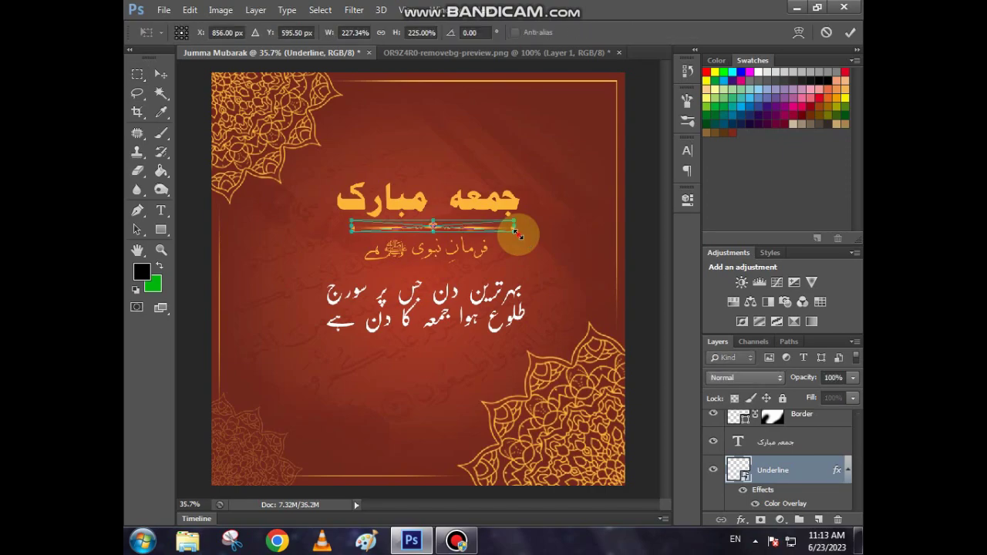
pyautogui.moveTo(518, 232); pyautogui.dragTo(507, 230)
pyautogui.press('Return')
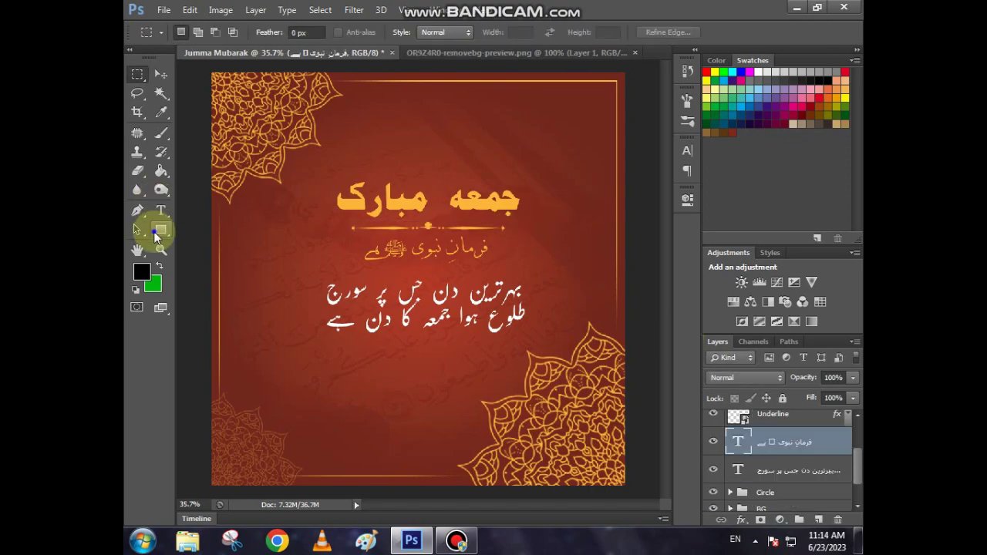
# Step: Draw a horizontal line shape about 371 px long and 1 px thick beneath the فرمانِ نبوی ﷺ ہے text
pyautogui.rightClick(157, 231)
pyautogui.click(216, 283)
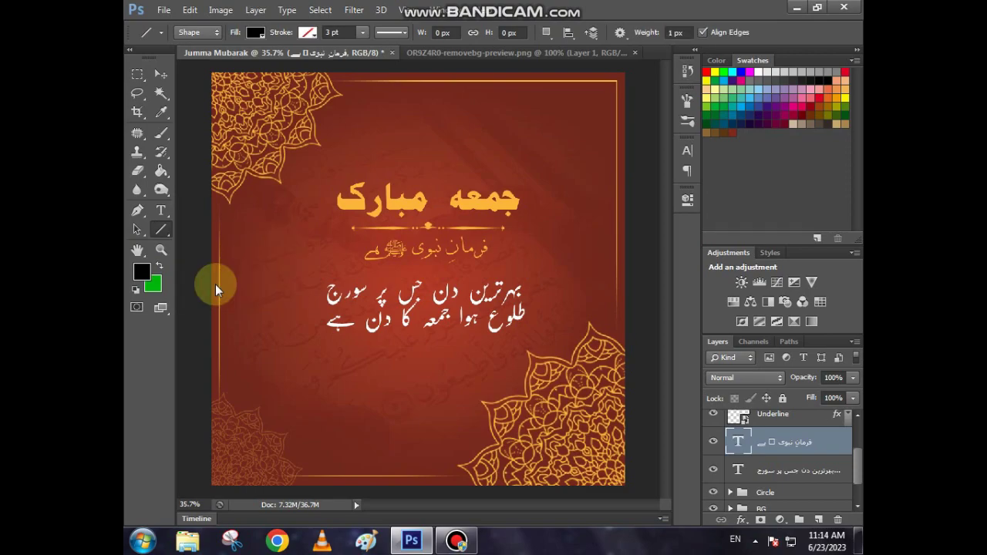
pyautogui.scroll(5, 367, 268)
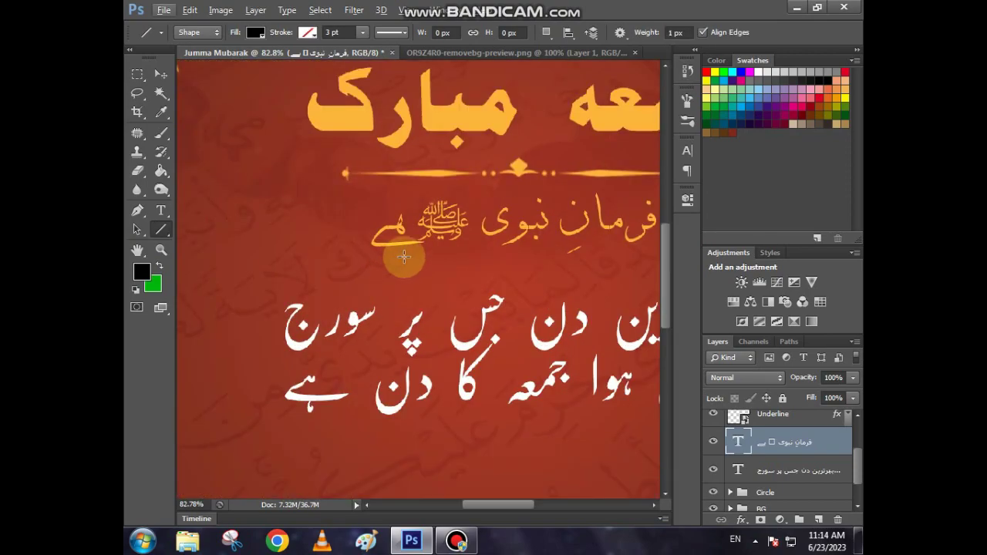
pyautogui.moveTo(408, 258); pyautogui.dragTo(609, 263)
# Step: Fill the new line with the golden color sampled from the فرمانِ نبوی ﷺ ہے text
pyautogui.click(255, 32)
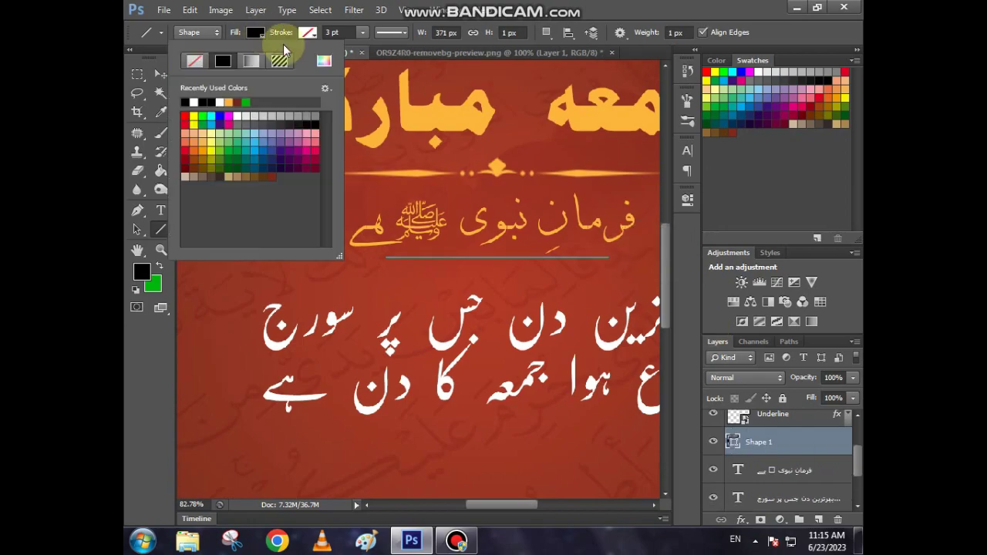
pyautogui.click(324, 61)
pyautogui.click(631, 213)
pyautogui.click(738, 262)
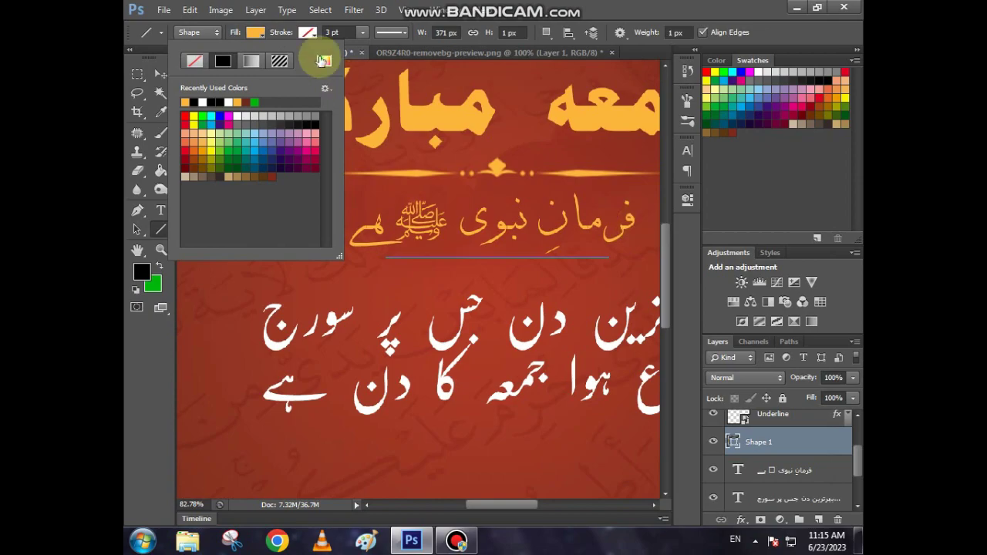
pyautogui.click(264, 40)
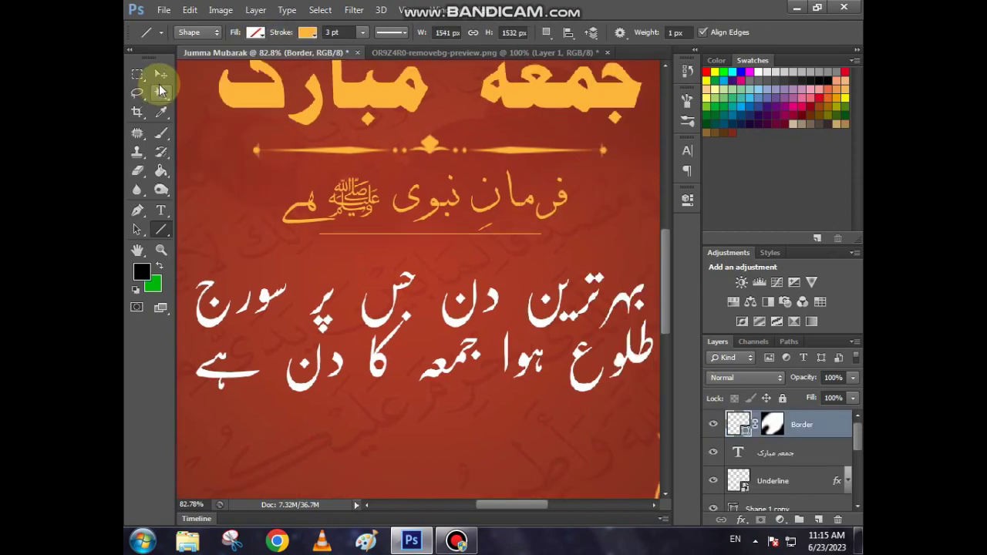
# Step: Place a duplicate of the golden line beneath the two-line white text and widen it to about the ornament's length
pyautogui.click(160, 74)
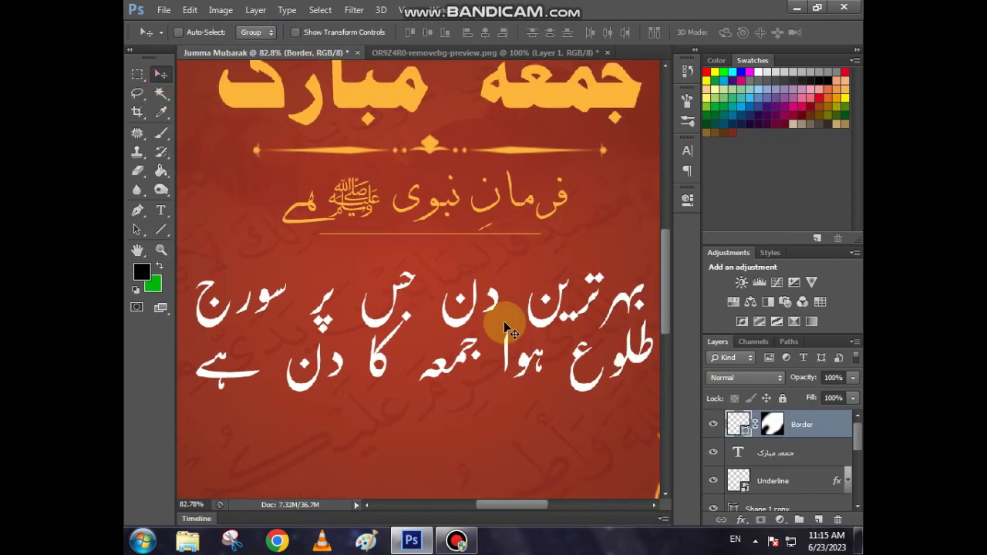
pyautogui.moveTo(462, 231); pyautogui.dragTo(460, 401)
pyautogui.scroll(-1, 461, 399)
pyautogui.scroll(-7, 461, 399)
pyautogui.scroll(2, 430, 327)
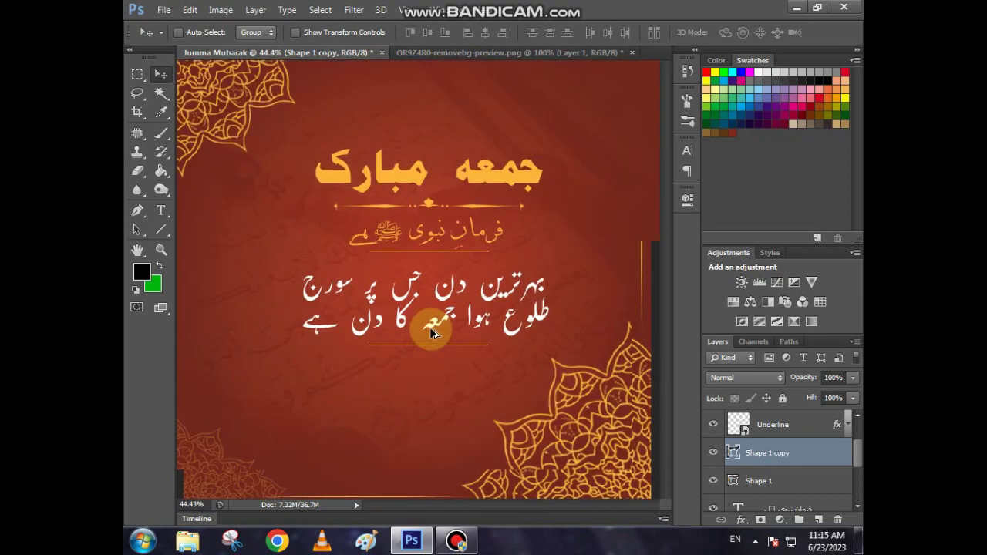
pyautogui.hotkey('ctrl', 't')
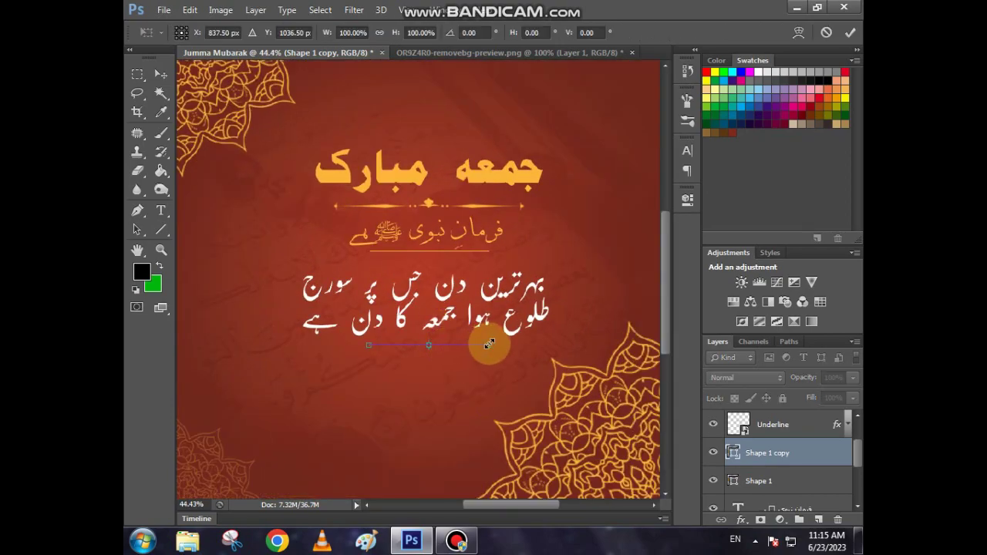
pyautogui.moveTo(491, 344); pyautogui.dragTo(528, 344)
pyautogui.press('Return')
# Step: Start a text below the lower golden line in Abril Fatface at 100 pt for an opening quotation mark
pyautogui.press('t')
pyautogui.click(345, 410)
pyautogui.click(279, 33)
pyautogui.moveTo(438, 472); pyautogui.dragTo(433, 59)
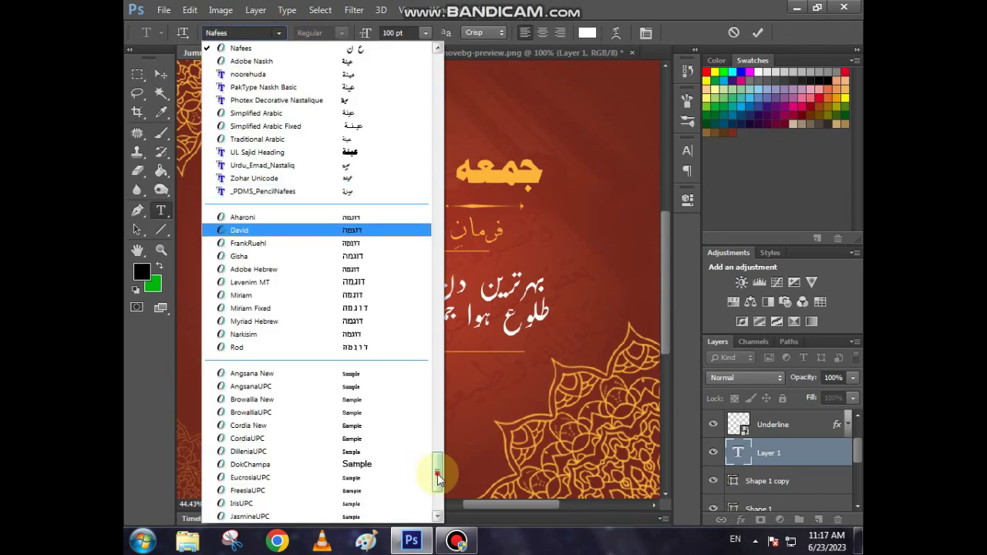
pyautogui.click(806, 80)
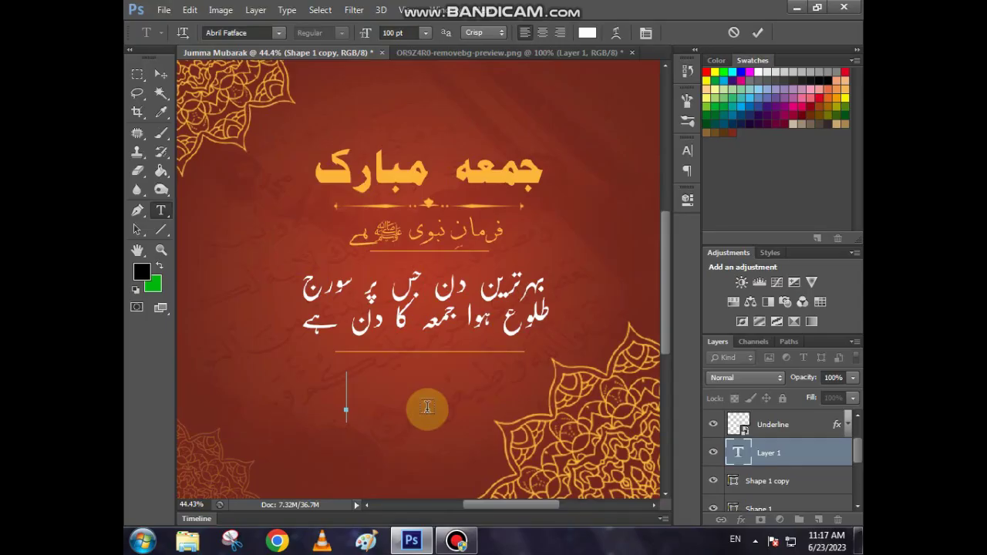
# Step: Add a separate text with only a closing quotation mark, level with the opening one and spaced apart from it
pyautogui.click(445, 414)
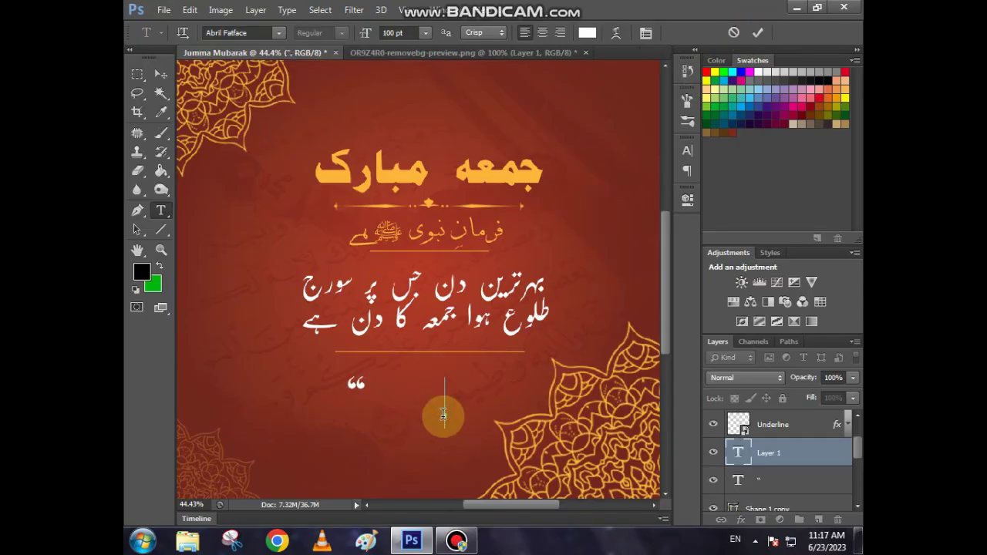
pyautogui.write('“ ')
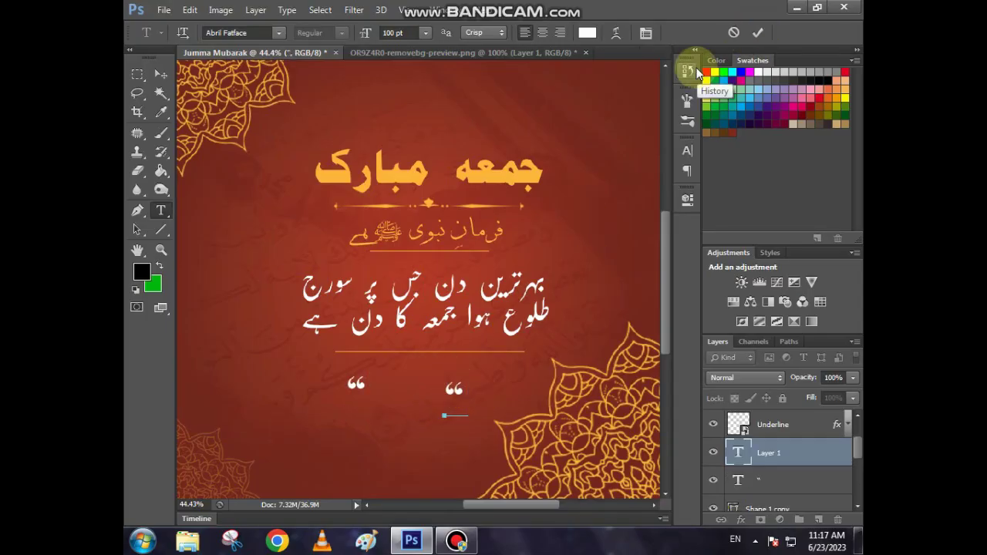
pyautogui.write('”')
pyautogui.moveTo(468, 396); pyautogui.dragTo(449, 391)
pyautogui.press('BackSpace')
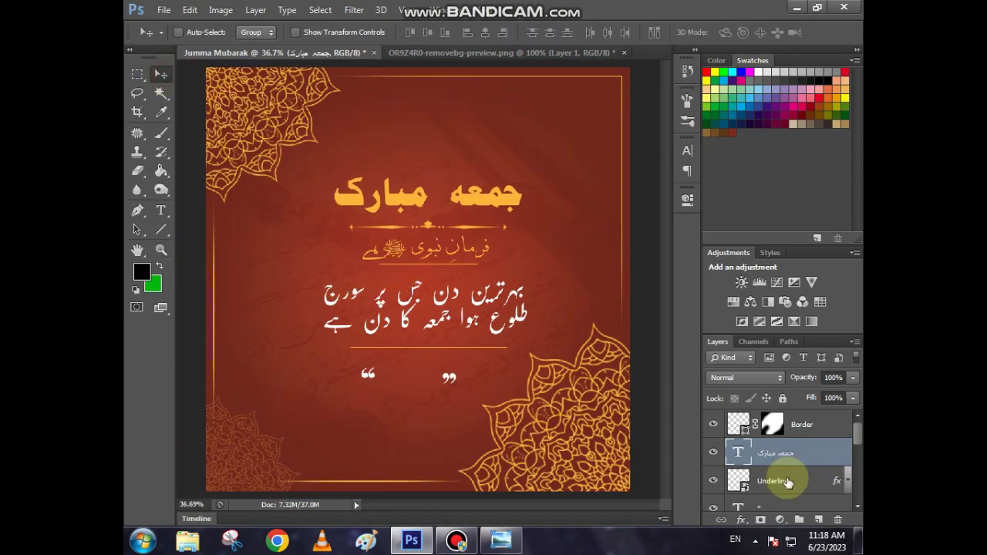
# Step: Move the جمعہ مبارک heading and Underline layers up together and enlarge them slightly
pyautogui.keyDown('ctrl'); pyautogui.click(787, 483); pyautogui.keyUp('ctrl')
pyautogui.hotkey('shift', 'Up')
pyautogui.hotkey('shift', 'Up')
pyautogui.hotkey('shift', 'Up')
pyautogui.hotkey('shift', 'Up')
pyautogui.hotkey('shift', 'Up')
pyautogui.hotkey('shift', 'Up')
pyautogui.hotkey('shift', 'Up')
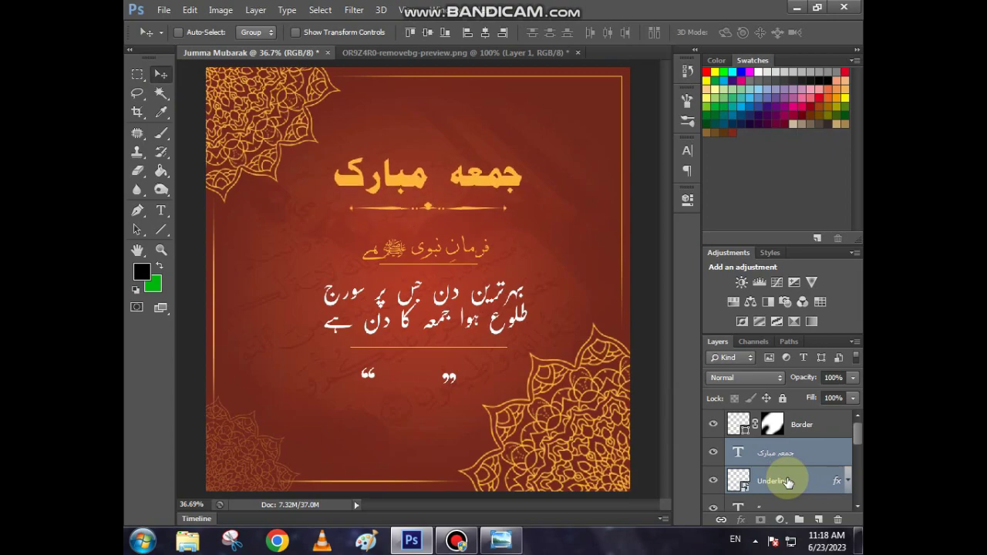
pyautogui.hotkey('ctrl', 't')
pyautogui.moveTo(521, 209); pyautogui.dragTo(530, 209)
pyautogui.press('Return')
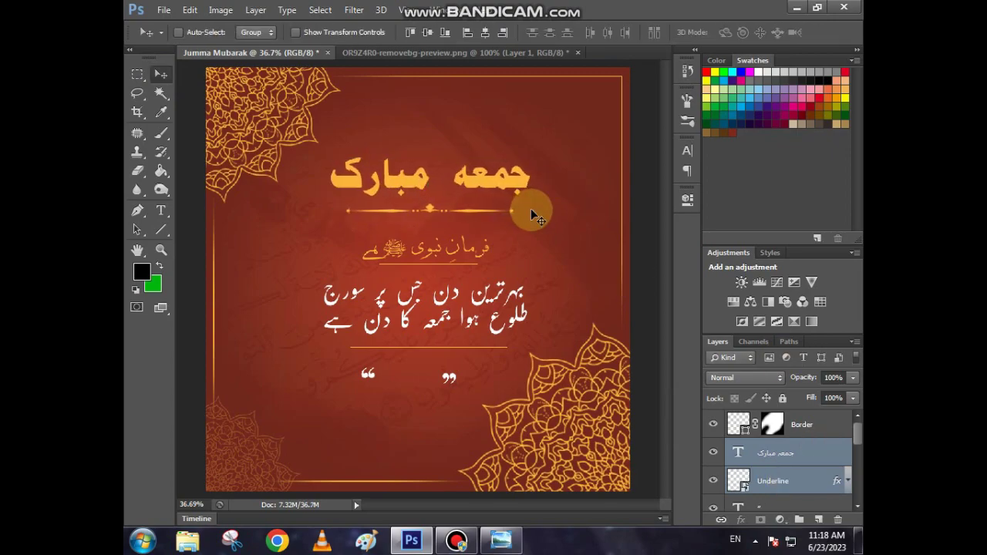
# Step: Center the heading and Underline layers horizontally on the whole canvas and drop the selection
pyautogui.click(320, 9)
pyautogui.click(328, 23)
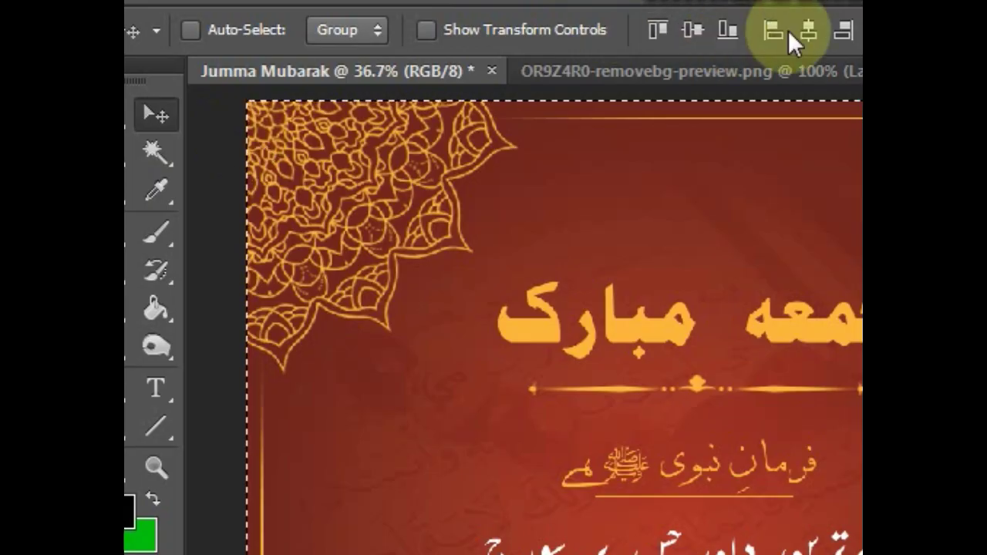
pyautogui.click(808, 33)
pyautogui.click(137, 93)
pyautogui.click(350, 129)
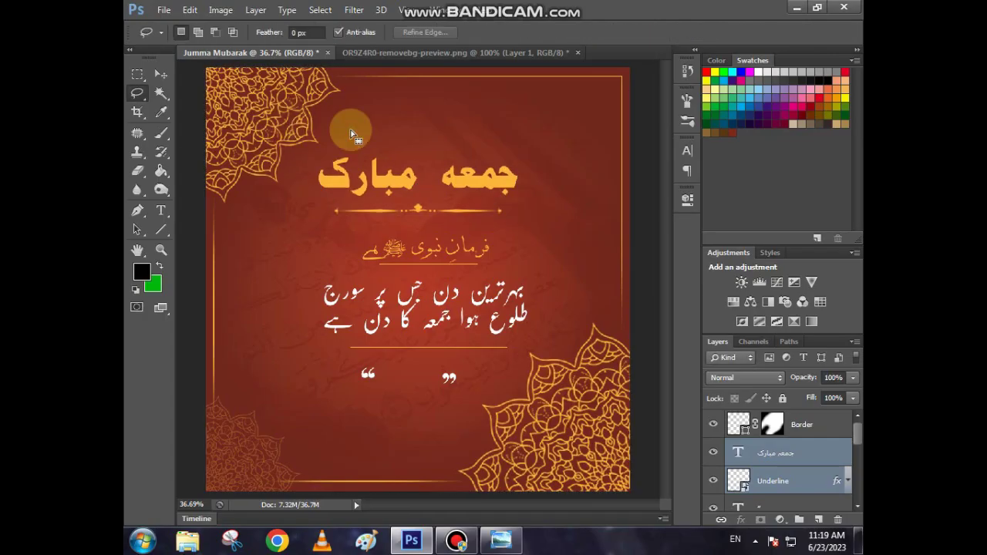
# Step: Scale down the فرمانِ نبوی ﷺ ہے text above the upper golden line
pyautogui.scroll(-4, 811, 466)
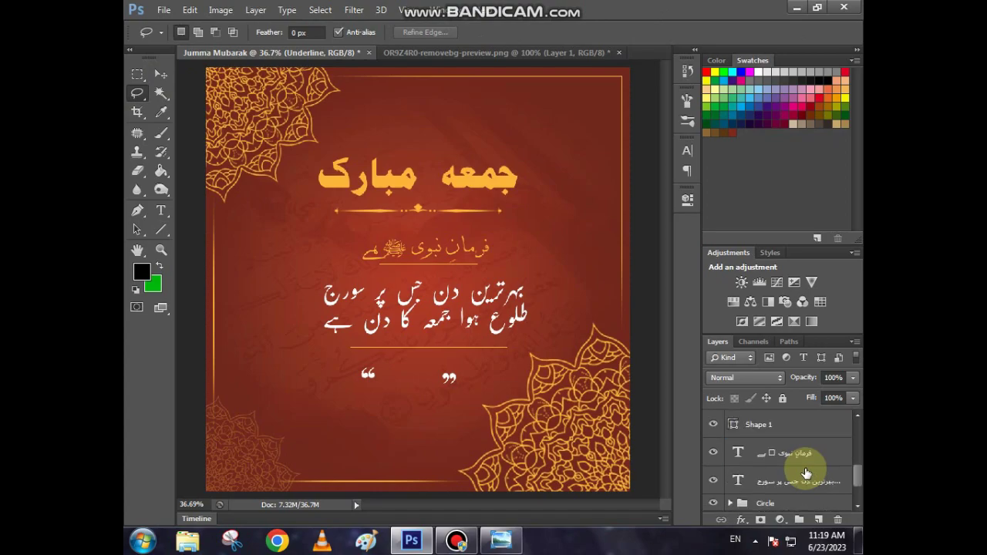
pyautogui.click(815, 456)
pyautogui.hotkey('ctrl', 't')
pyautogui.moveTo(488, 234); pyautogui.dragTo(458, 238)
pyautogui.press('Return')
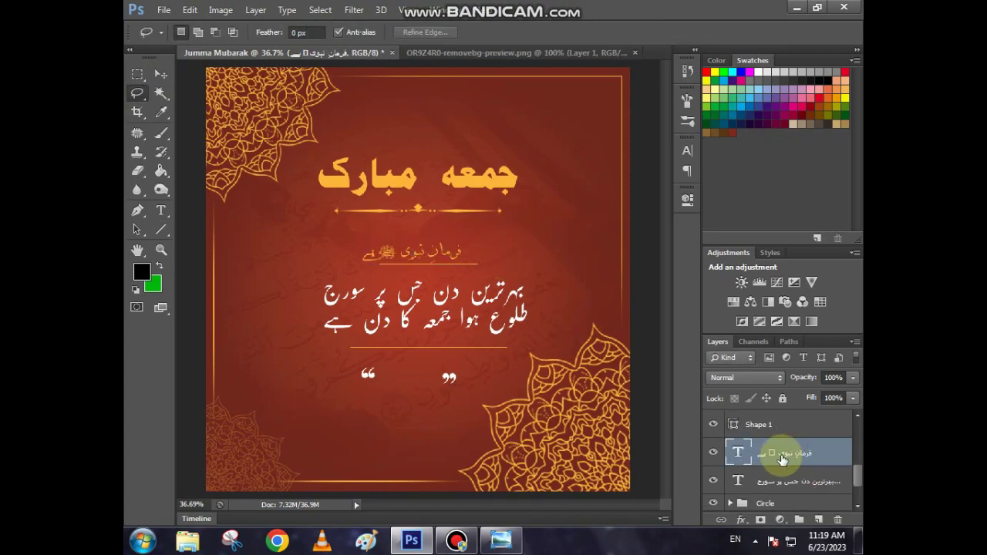
# Step: Shorten the Shape 1 line under the فرمانِ نبوی ﷺ ہے text to about 71% of its width
pyautogui.scroll(1, 783, 453)
pyautogui.click(783, 452)
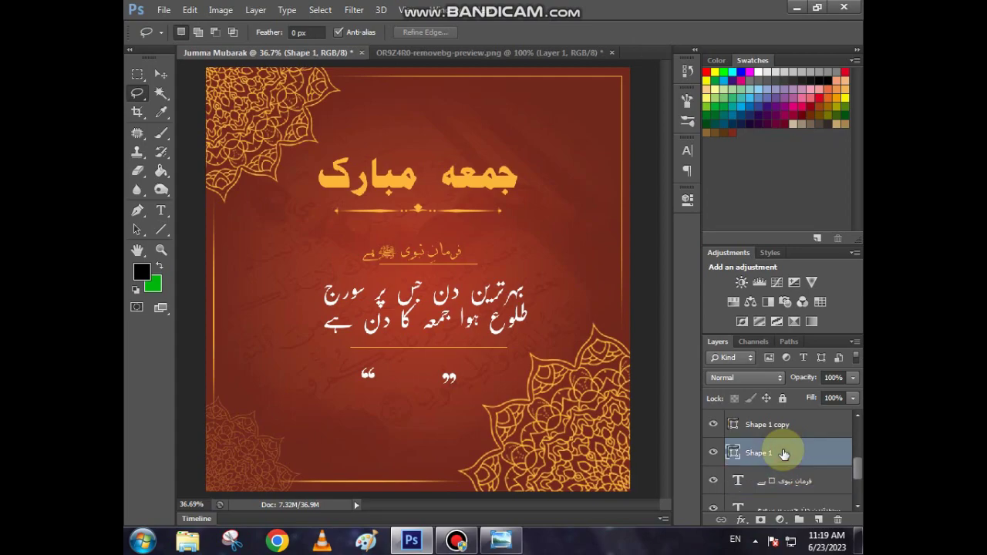
pyautogui.hotkey('ctrl', 't')
pyautogui.moveTo(475, 264)
pyautogui.mouseDown()
pyautogui.moveTo(446, 255)
pyautogui.moveTo(449, 266)
pyautogui.mouseUp()
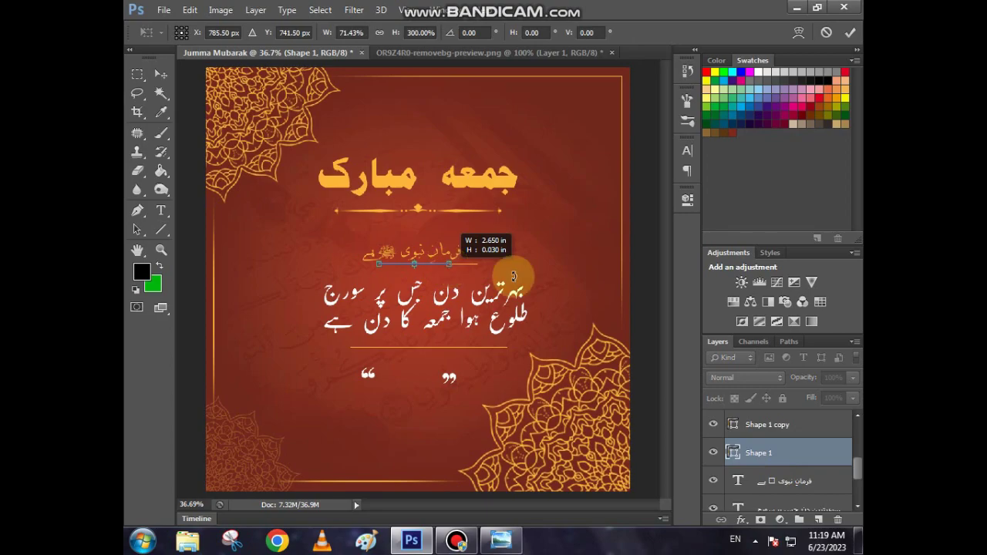
pyautogui.press('Return')
# Step: Nudge the Shape 1 line down slightly and stack it below the فرمانِ نبوی ﷺ ہے text layer
pyautogui.hotkey('ctrl', 'Down')
pyautogui.hotkey('ctrl', 'Down')
pyautogui.hotkey('ctrl', 'Down')
pyautogui.hotkey('ctrl', 'Down')
pyautogui.hotkey('ctrl', 'Down')
pyautogui.hotkey('ctrl', 'Down')
pyautogui.hotkey('ctrl', 'Down')
pyautogui.hotkey('ctrl', 'Down')
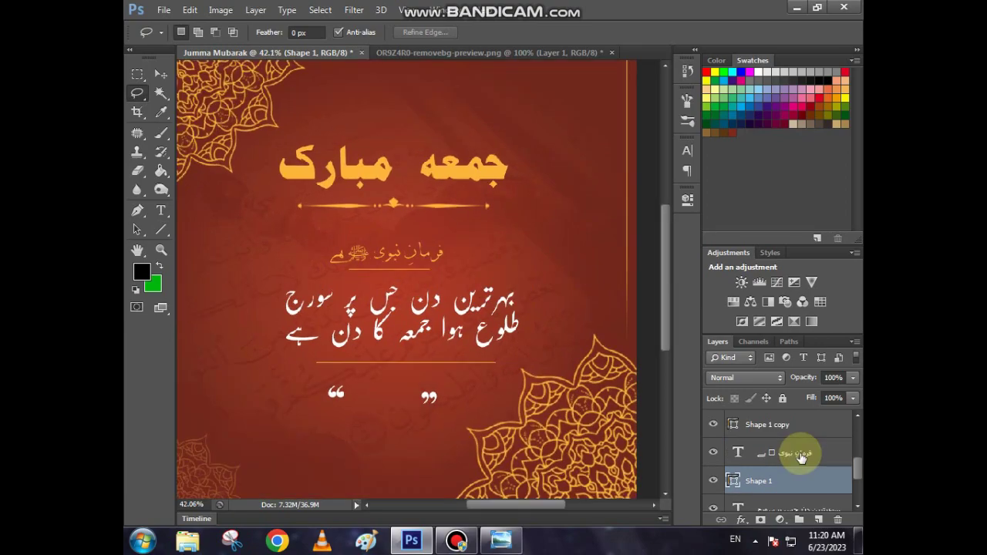
# Step: Center the فرمانِ نبوی ﷺ ہے text and the Shape 1 line together horizontally on the canvas
pyautogui.keyDown('ctrl'); pyautogui.click(801, 454); pyautogui.keyUp('ctrl')
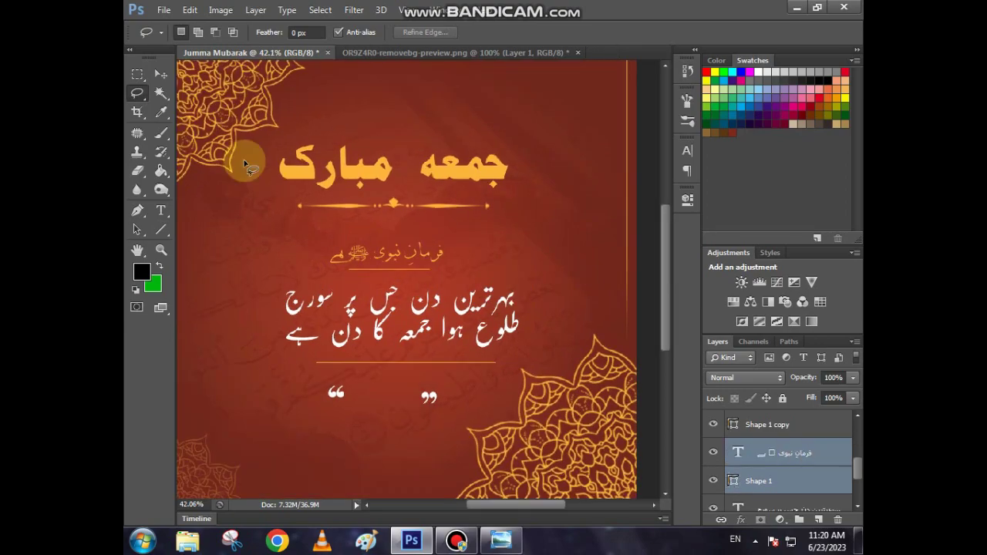
pyautogui.click(161, 72)
pyautogui.hotkey('ctrl', 'a')
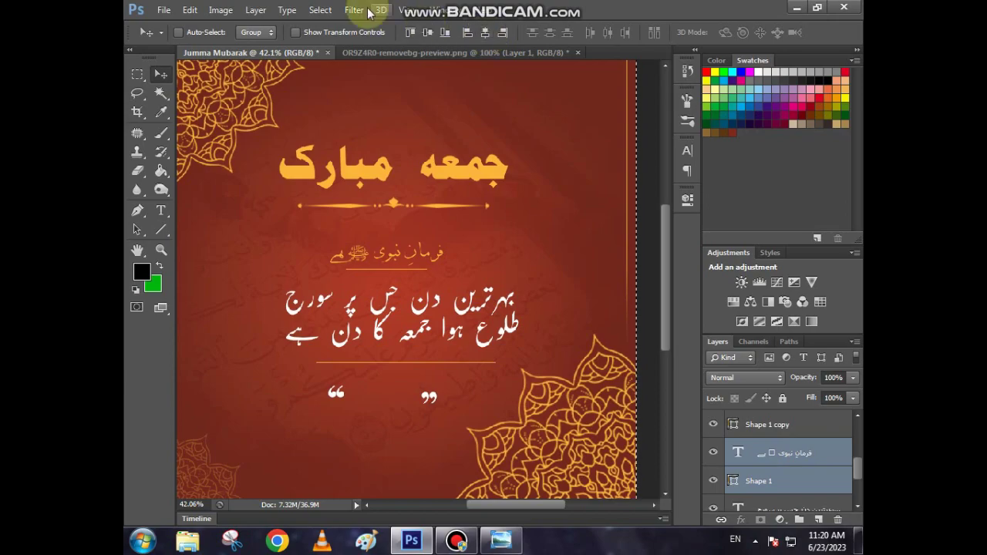
pyautogui.click(320, 10)
pyautogui.click(380, 38)
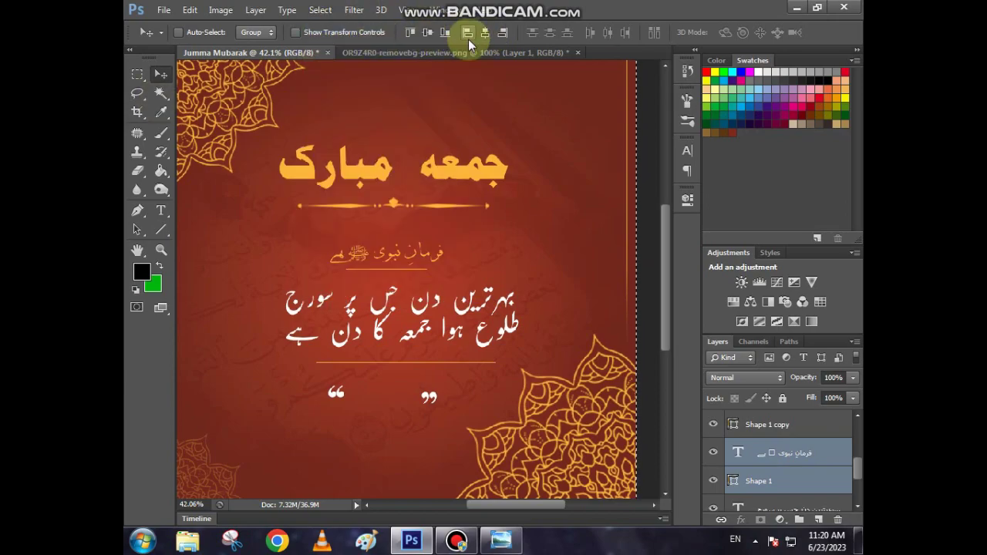
pyautogui.click(489, 34)
pyautogui.click(138, 93)
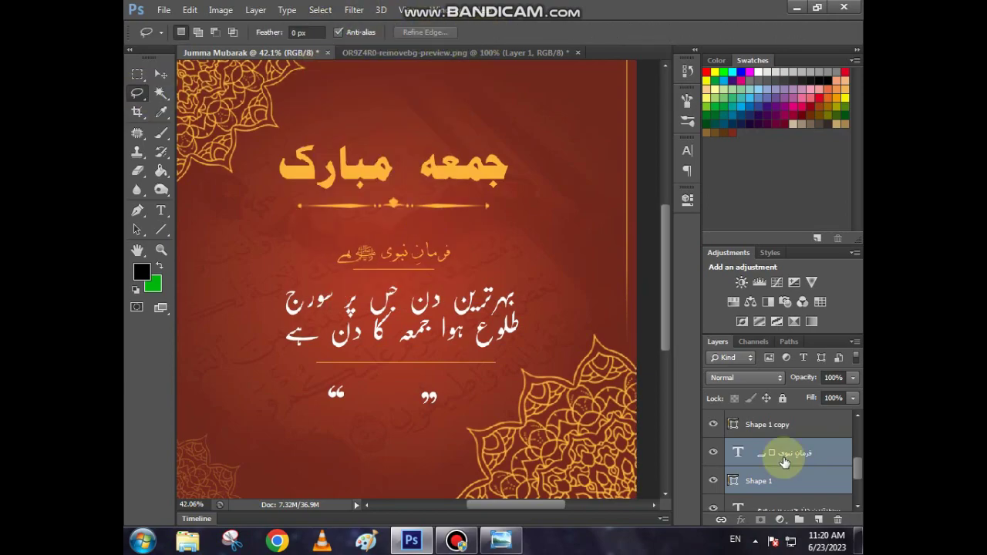
# Step: Stack the Shape 1 copy layer below the two-line white text layer and enlarge that text to about 108%
pyautogui.moveTo(779, 424); pyautogui.dragTo(780, 494)
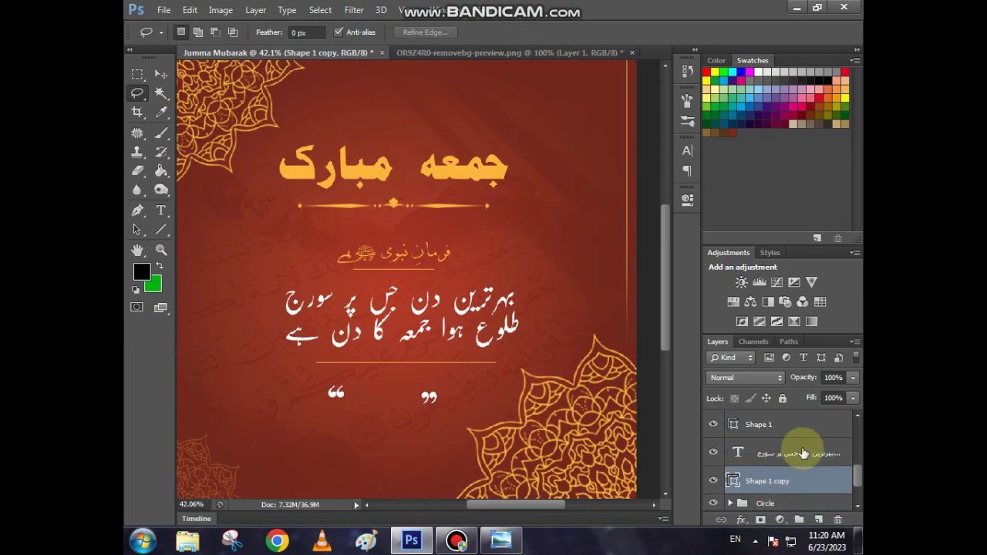
pyautogui.click(802, 453)
pyautogui.hotkey('ctrl', 't')
pyautogui.moveTo(525, 281)
pyautogui.mouseDown()
pyautogui.moveTo(551, 273)
pyautogui.moveTo(542, 281)
pyautogui.mouseUp()
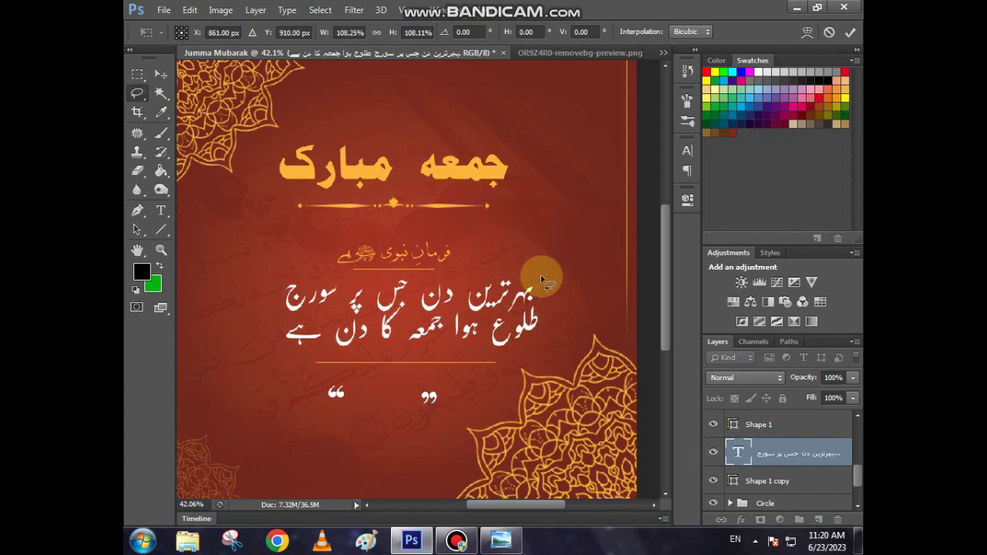
pyautogui.press('Return')
# Step: Set the leading of the whole two-line white Urdu text to 150
pyautogui.press('t')
pyautogui.click(444, 321)
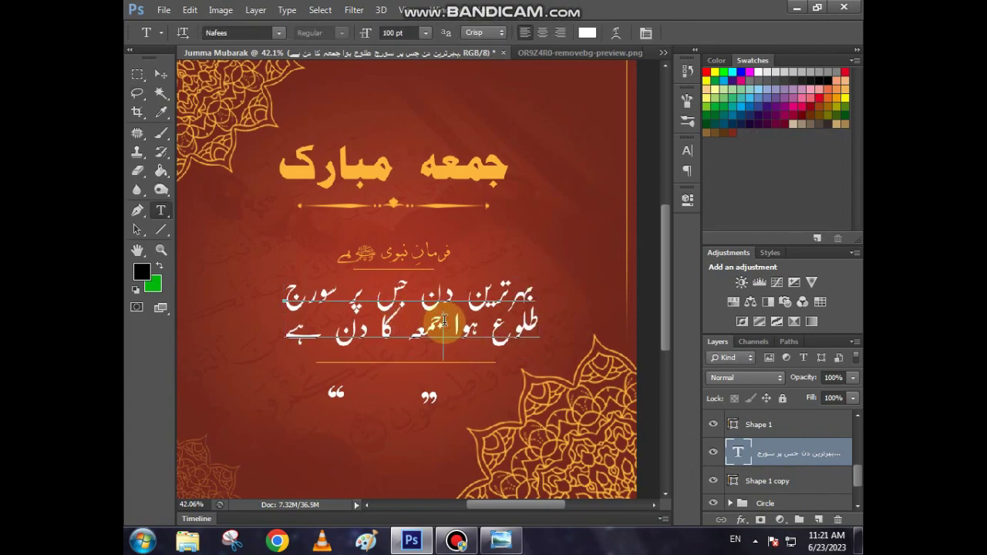
pyautogui.hotkey('ctrl', 'a')
pyautogui.click(646, 33)
pyautogui.click(655, 198)
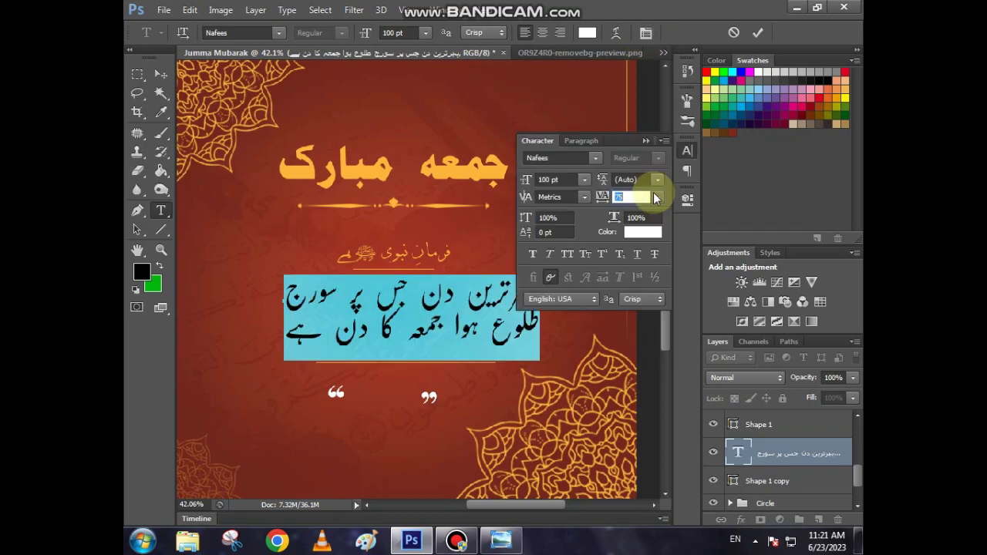
pyautogui.click(654, 180)
pyautogui.click(645, 180)
pyautogui.moveTo(639, 178); pyautogui.dragTo(592, 176)
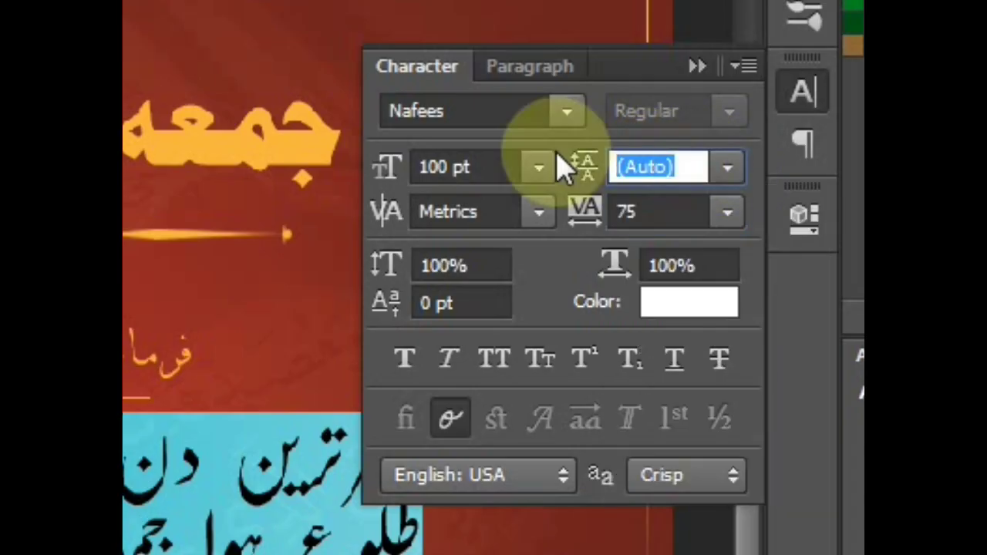
pyautogui.write('150')
pyautogui.click(696, 64)
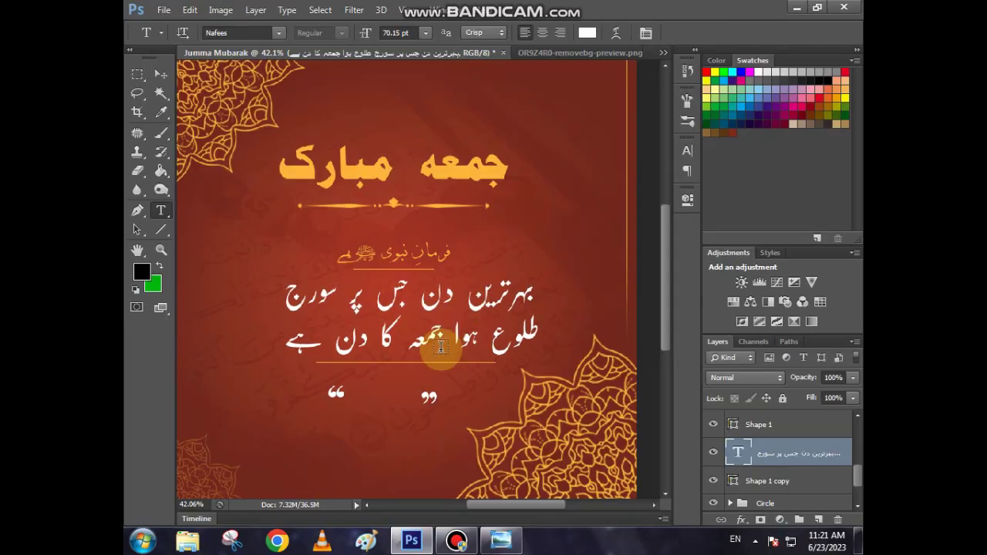
# Step: Enlarge the two-line white Urdu text to about 107% of its size
pyautogui.hotkey('ctrl', 't')
pyautogui.moveTo(286, 364); pyautogui.dragTo(261, 376)
pyautogui.press('Return')
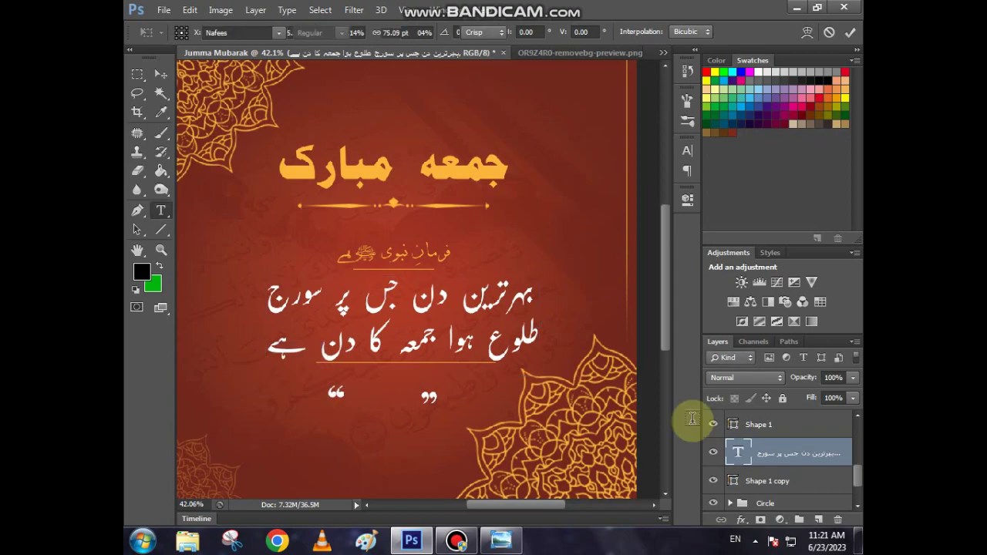
# Step: Lengthen the Shape 1 copy line below the two-line text by extending its right end
pyautogui.click(777, 479)
pyautogui.hotkey('ctrl', 't')
pyautogui.moveTo(493, 361); pyautogui.dragTo(524, 362)
pyautogui.press('Return')
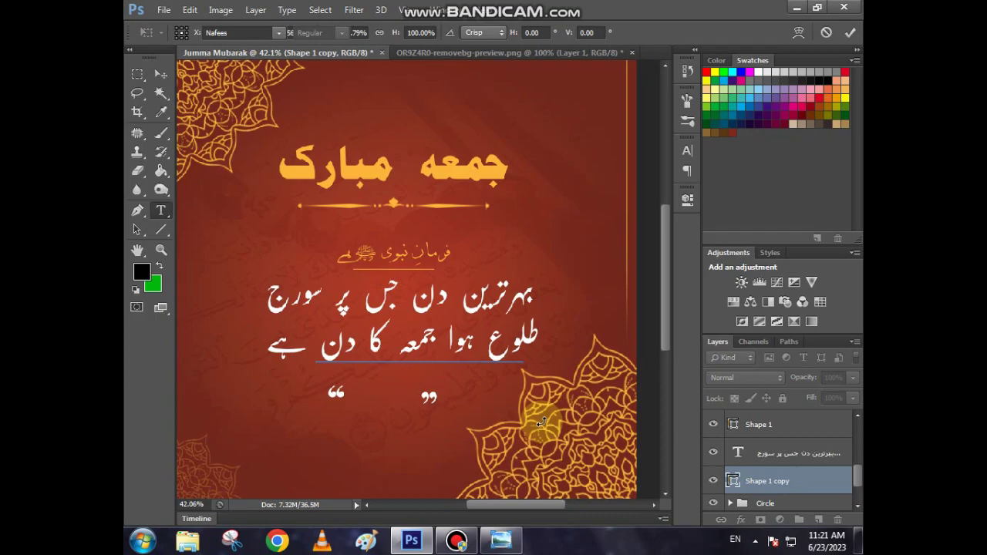
# Step: Center the two-line white text and Shape 1 copy line horizontally on the canvas, and lower the line slightly
pyautogui.press('t')
pyautogui.click(822, 454)
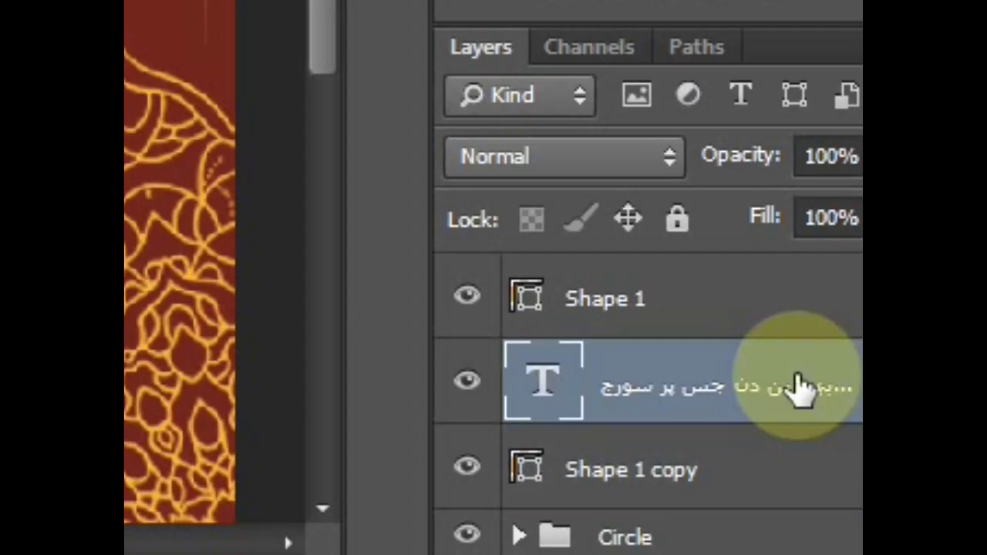
pyautogui.keyDown('shift'); pyautogui.click(826, 479); pyautogui.keyUp('shift')
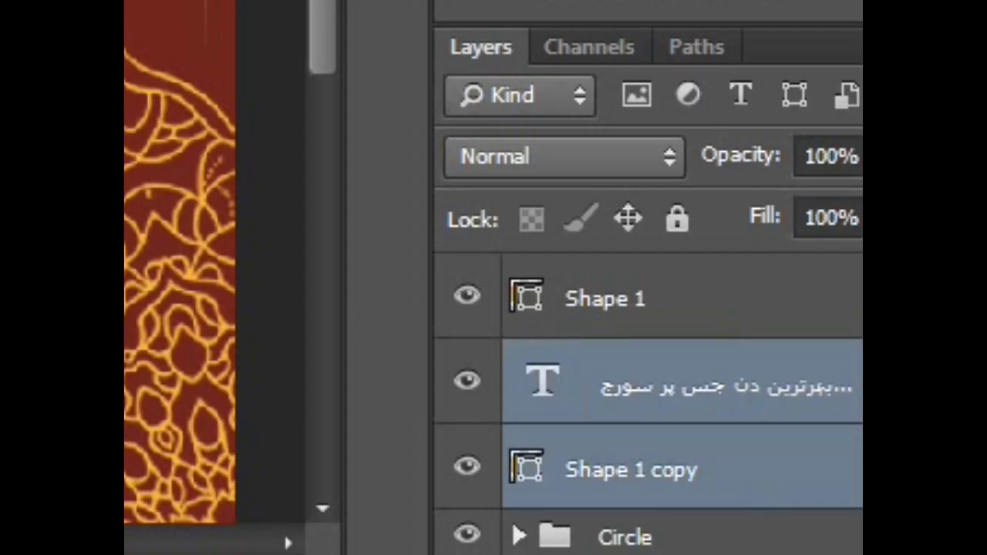
pyautogui.click(488, 32)
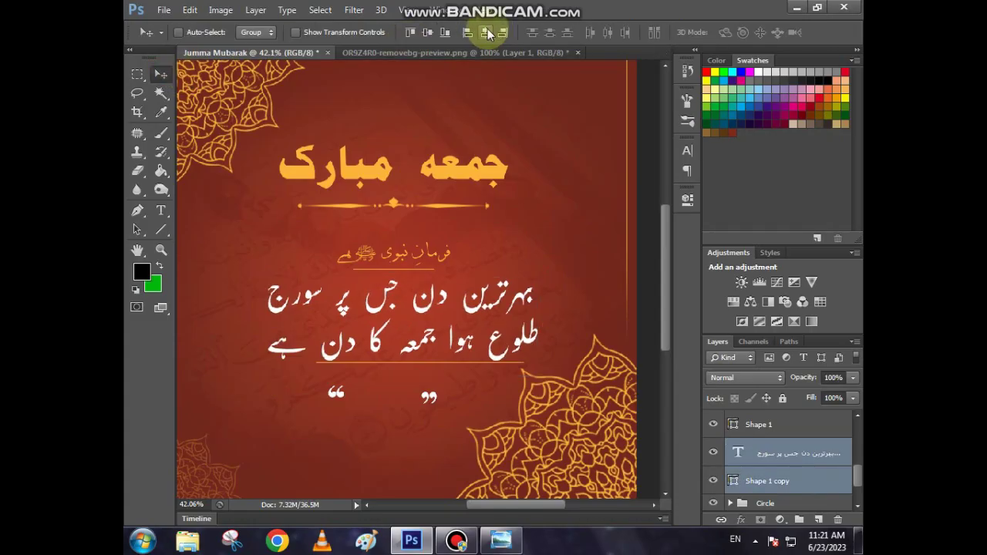
pyautogui.click(320, 9)
pyautogui.click(326, 22)
pyautogui.click(485, 32)
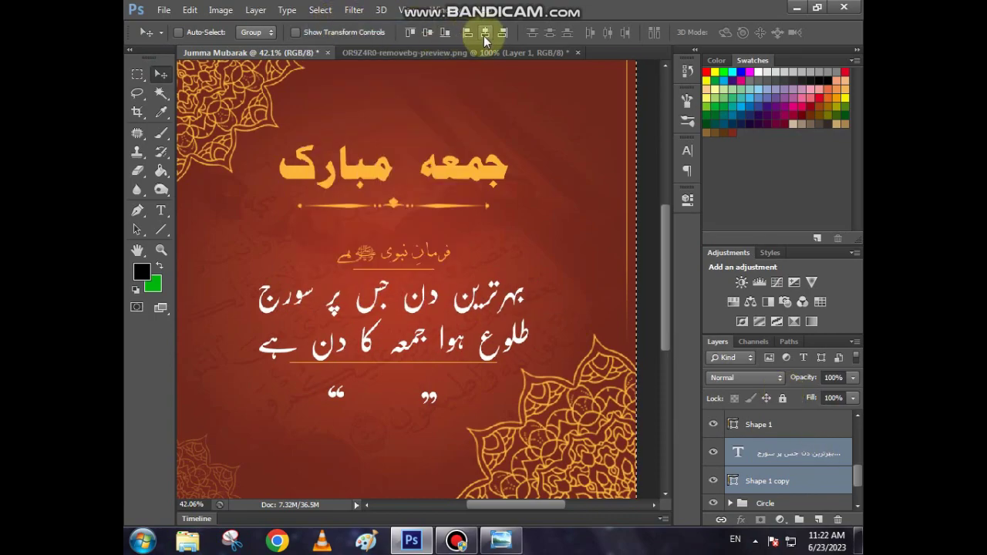
pyautogui.click(137, 93)
pyautogui.click(390, 236)
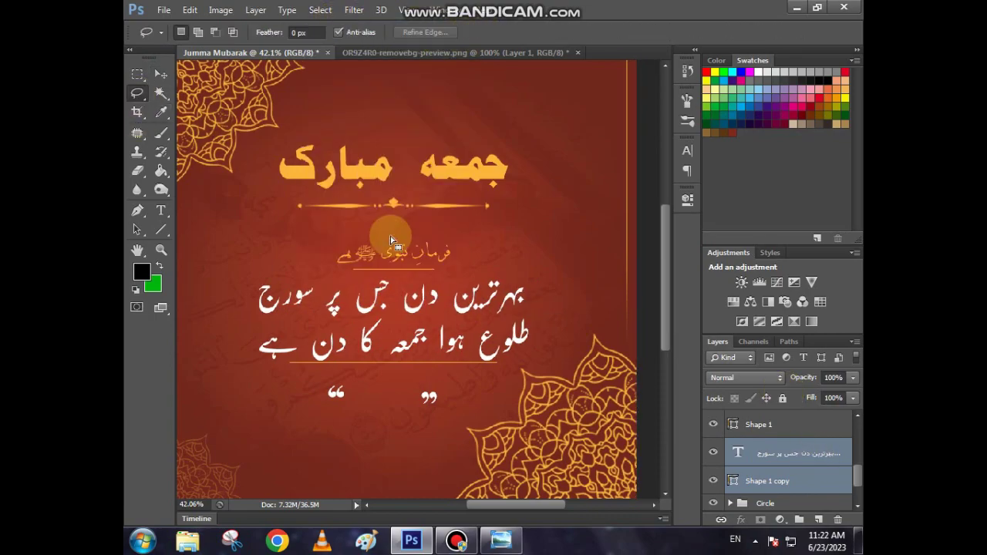
pyautogui.click(789, 486)
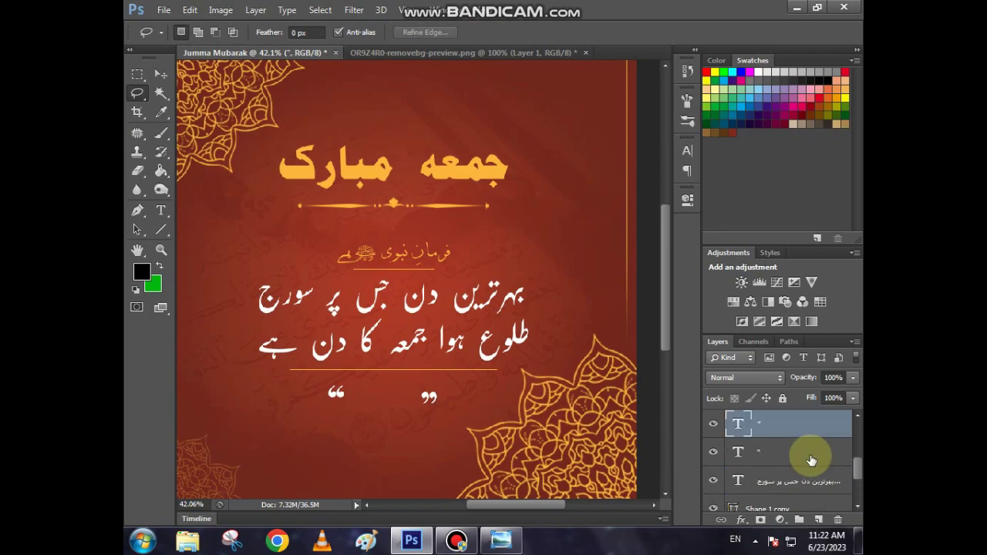
# Step: Color the right quotation mark with the title's golden yellow and place it at the right end of the first line
pyautogui.scroll(1, 798, 462)
pyautogui.click(161, 211)
pyautogui.doubleClick(401, 395)
pyautogui.click(587, 33)
pyautogui.click(482, 161)
pyautogui.click(770, 262)
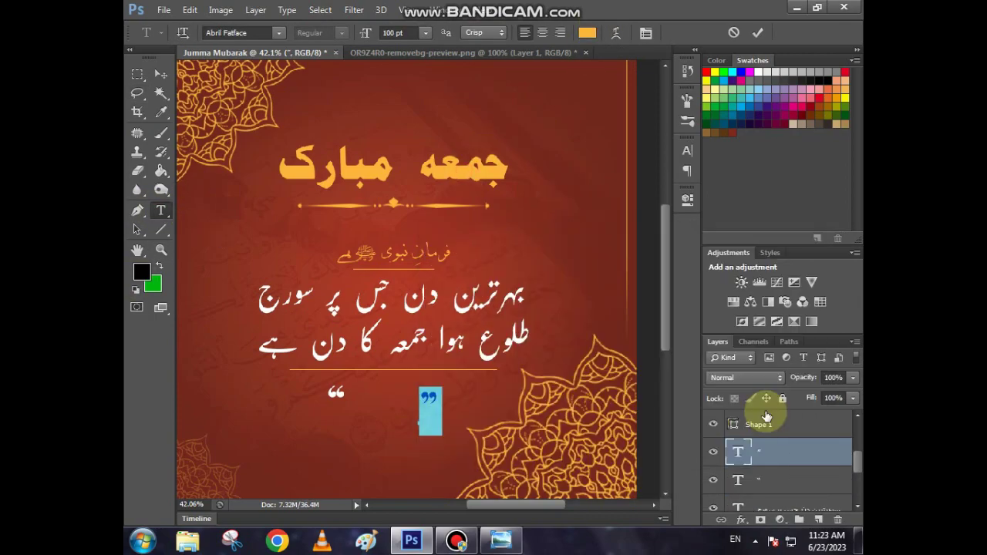
pyautogui.click(758, 32)
pyautogui.moveTo(554, 333); pyautogui.dragTo(571, 294)
# Step: Color the remaining white quotation mark golden yellow like the title and place it at the left end of the second line
pyautogui.doubleClick(336, 395)
pyautogui.click(587, 32)
pyautogui.click(481, 159)
pyautogui.click(755, 264)
pyautogui.click(755, 33)
pyautogui.moveTo(291, 350); pyautogui.dragTo(349, 371)
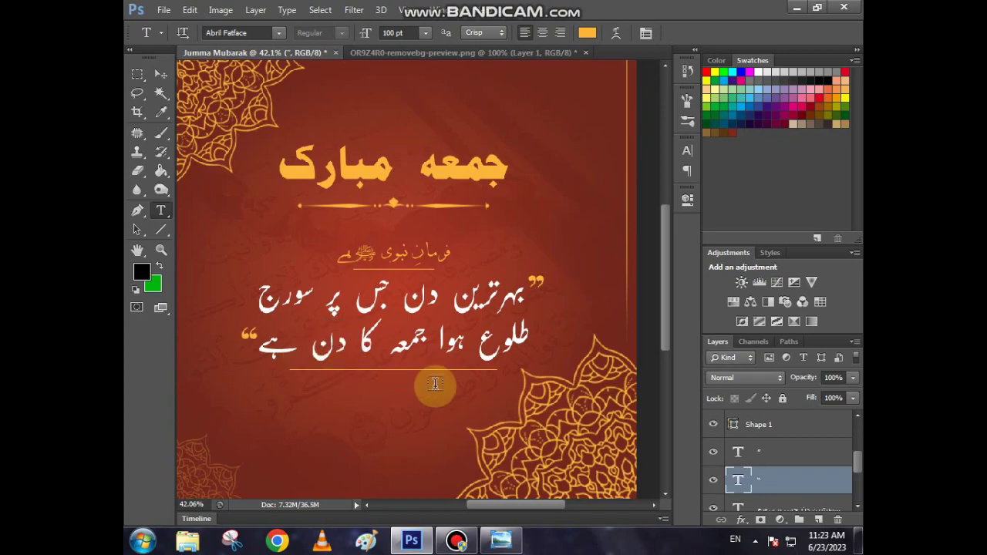
# Step: Group all layers from the جمعہ مبارک title down to Shape 1 copy and name the group Text
pyautogui.scroll(-2, 435, 384)
pyautogui.press('z')
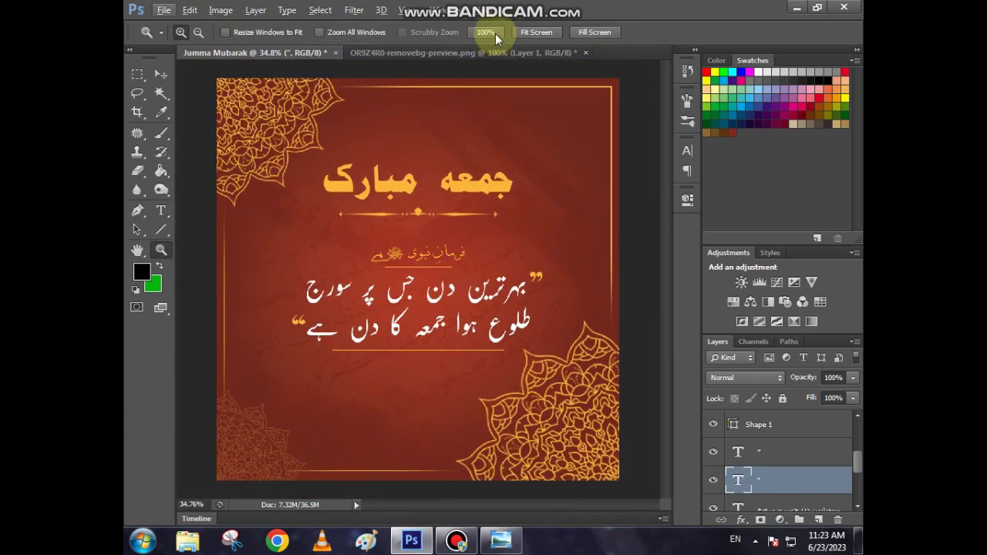
pyautogui.click(546, 35)
pyautogui.click(810, 455)
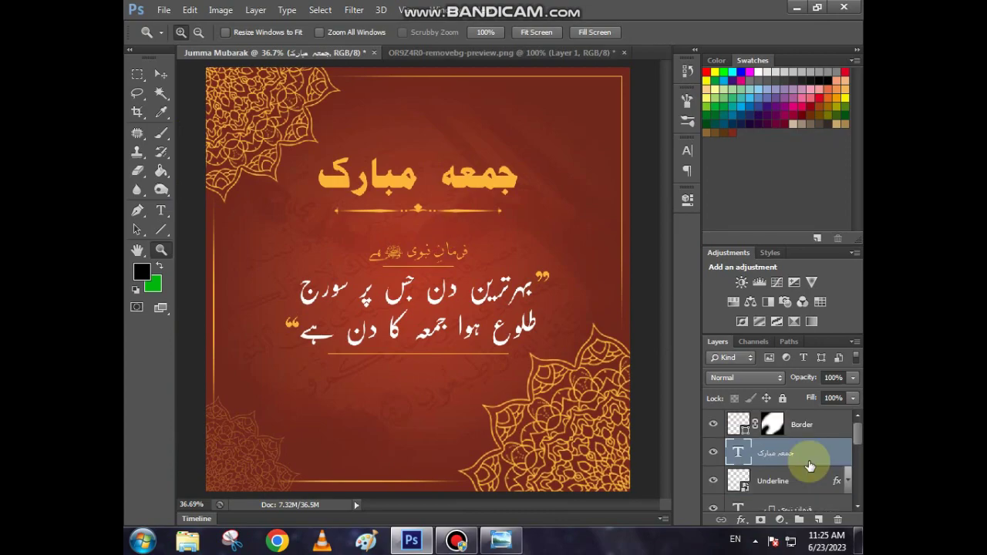
pyautogui.scroll(-5, 804, 461)
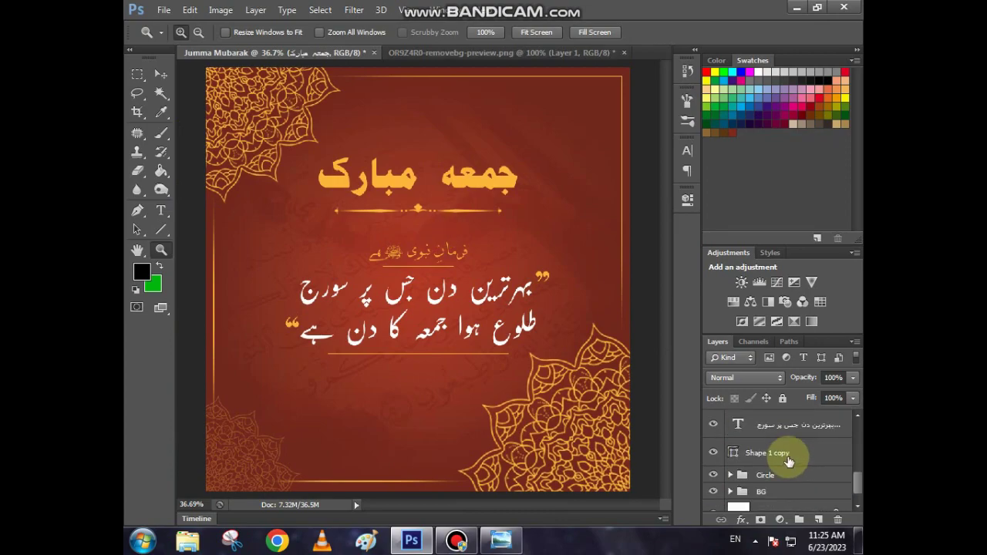
pyautogui.keyDown('shift'); pyautogui.click(788, 460); pyautogui.keyUp('shift')
pyautogui.scroll(5, 788, 460)
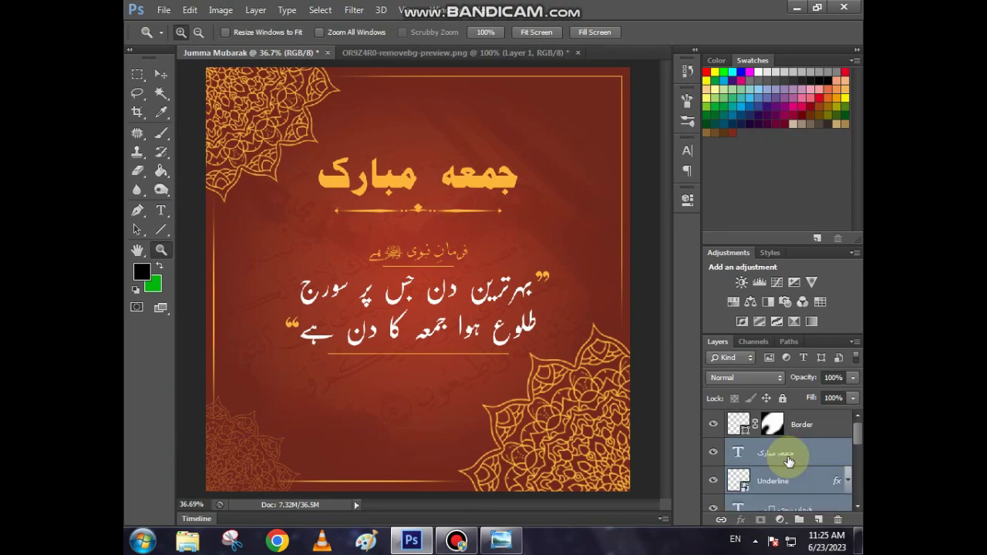
pyautogui.hotkey('ctrl', 'g')
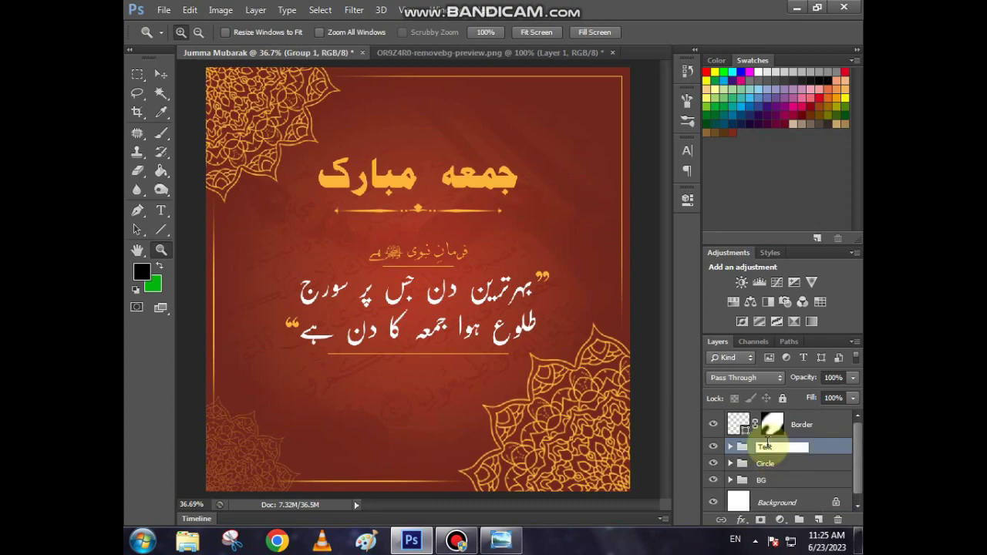
pyautogui.press('Return')
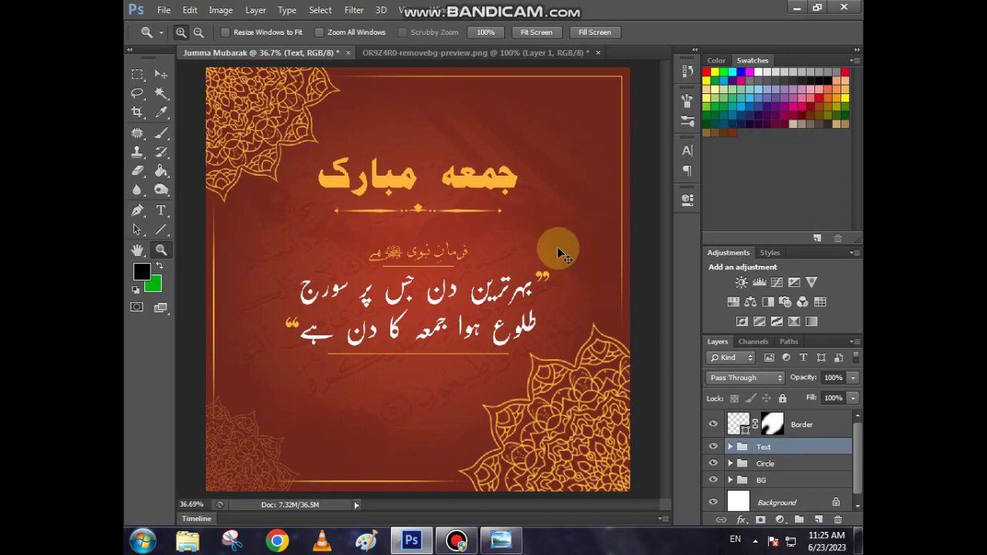
# Step: Center the Text group horizontally and vertically on the canvas, then remove the selection
pyautogui.hotkey('ctrl', 'a')
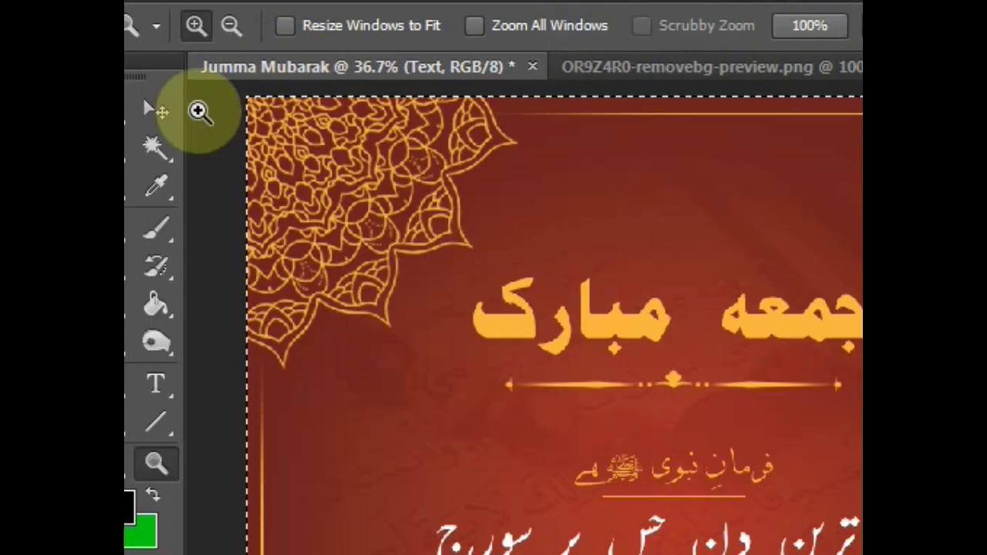
pyautogui.click(161, 74)
pyautogui.click(485, 36)
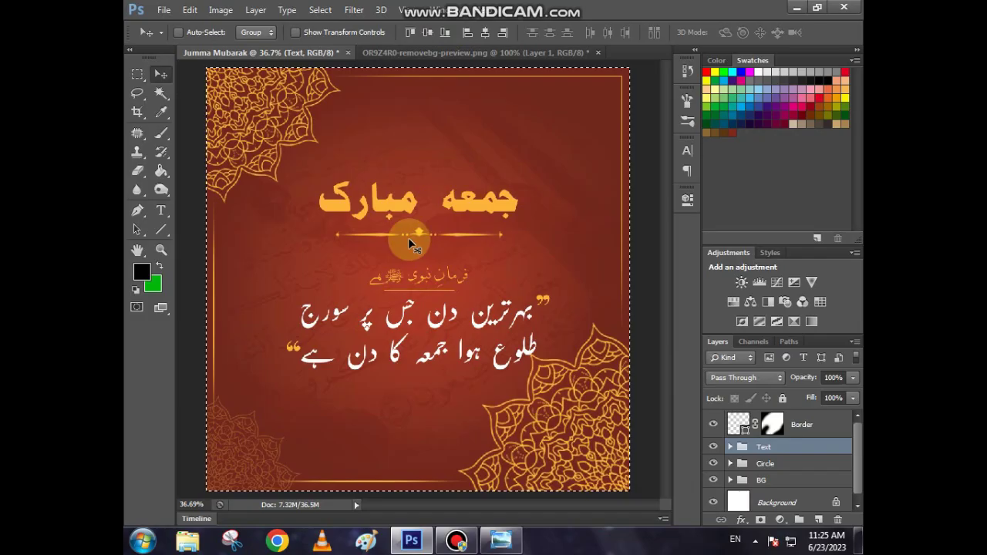
pyautogui.press('l')
pyautogui.click(388, 152)
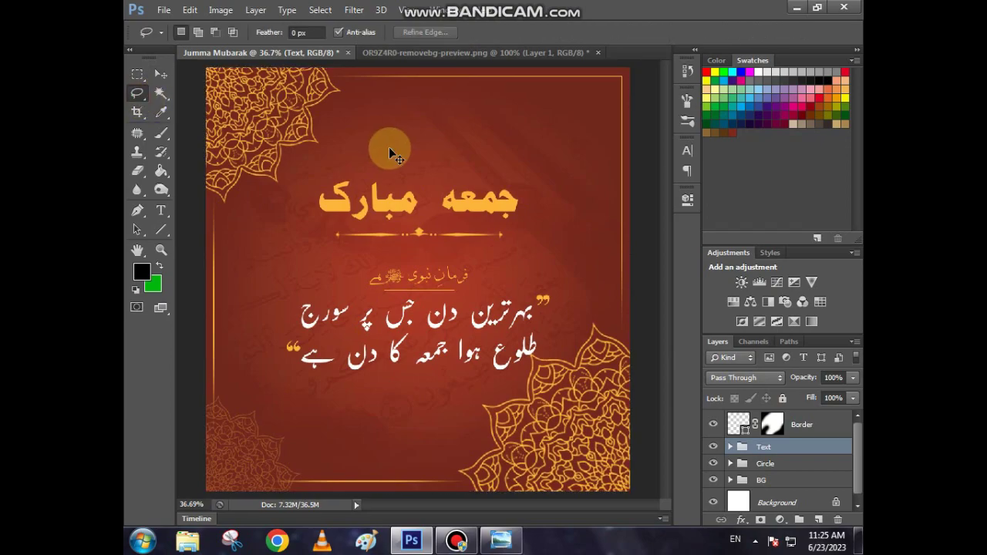
# Step: Nudge the Text group upward in small increments, then fine-tune it slightly down
pyautogui.hotkey('ctrl', 'Up')
pyautogui.hotkey('ctrl', 'Up')
pyautogui.hotkey('ctrl', 'Up')
pyautogui.hotkey('ctrl', 'Up')
pyautogui.hotkey('ctrl', 'Up')
pyautogui.hotkey('ctrl', 'Up')
pyautogui.hotkey('ctrl', 'Up')
pyautogui.hotkey('ctrl', 'Up')
pyautogui.hotkey('ctrl', 'Up')
pyautogui.hotkey('ctrl', 'Up')
pyautogui.hotkey('ctrl', 'Up')
pyautogui.hotkey('ctrl', 'Up')
pyautogui.hotkey('ctrl', 'Up')
pyautogui.hotkey('ctrl', 'Up')
pyautogui.hotkey('ctrl', 'Up')
pyautogui.hotkey('ctrl', 'Up')
pyautogui.hotkey('ctrl', 'Up')
pyautogui.hotkey('ctrl', 'Up')
pyautogui.hotkey('ctrl', 'Up')
pyautogui.hotkey('ctrl', 'Up')
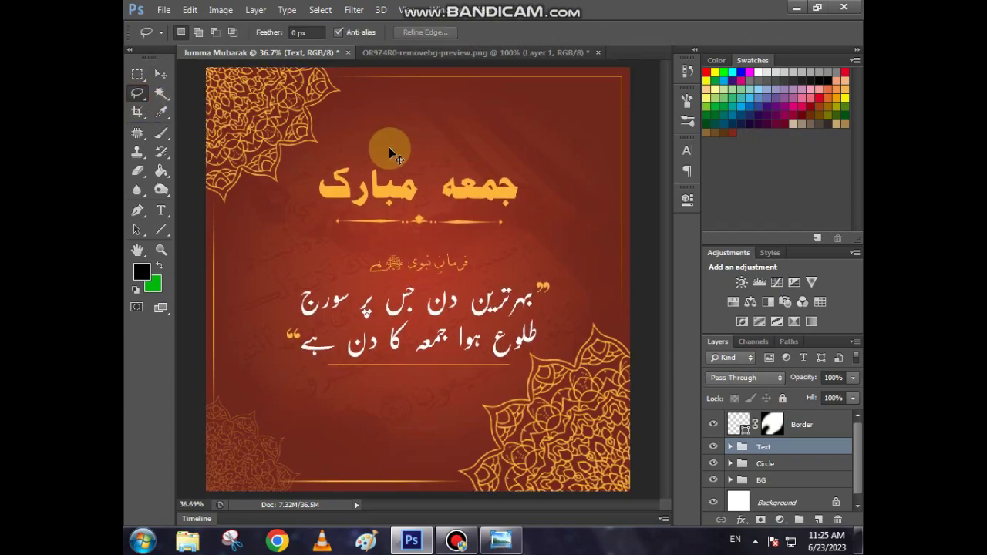
pyautogui.hotkey('ctrl', 'Down')
pyautogui.hotkey('ctrl', 'Down')
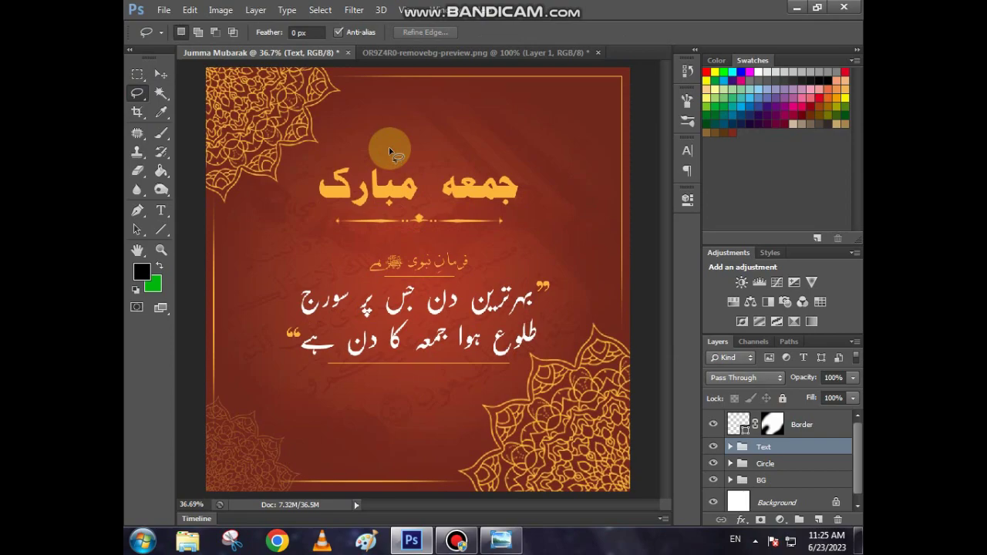
pyautogui.hotkey('ctrl', 'Down')
pyautogui.hotkey('ctrl', 'Down')
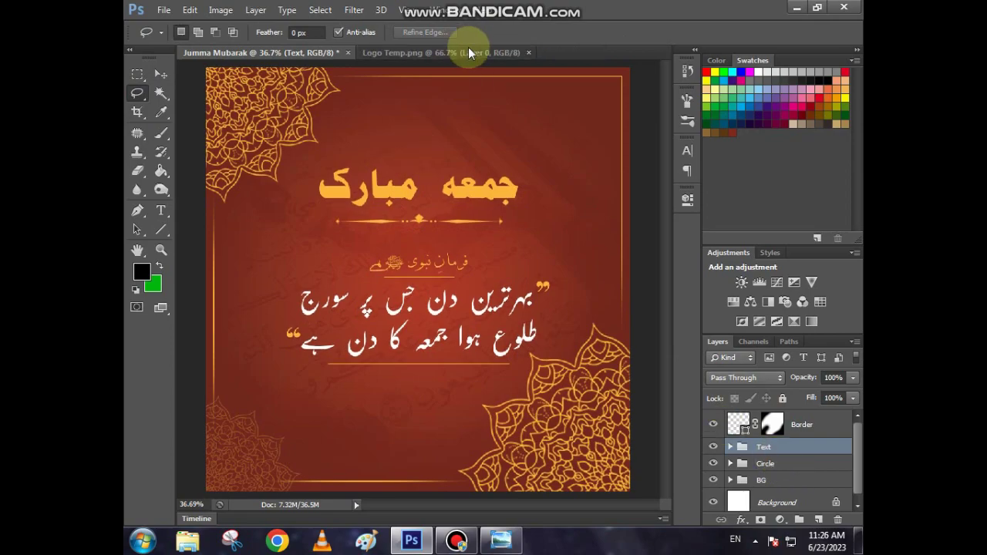
# Step: Copy the round logo from Logo Temp.png into the Jumma Mubarak poster and convert its layer to a smart object
pyautogui.click(468, 52)
pyautogui.moveTo(417, 200); pyautogui.dragTo(559, 159)
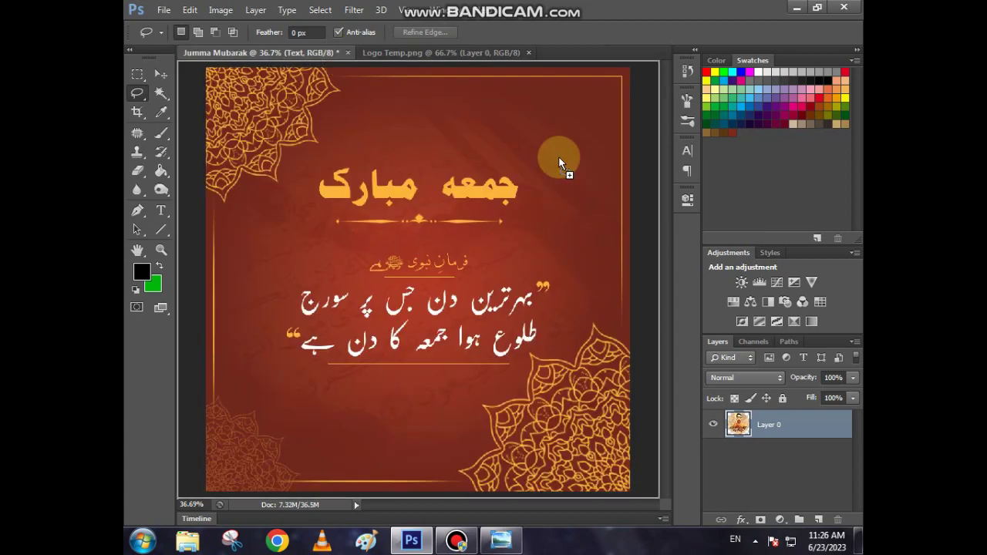
pyautogui.moveTo(559, 216); pyautogui.dragTo(560, 217)
pyautogui.rightClick(808, 458)
pyautogui.click(601, 168)
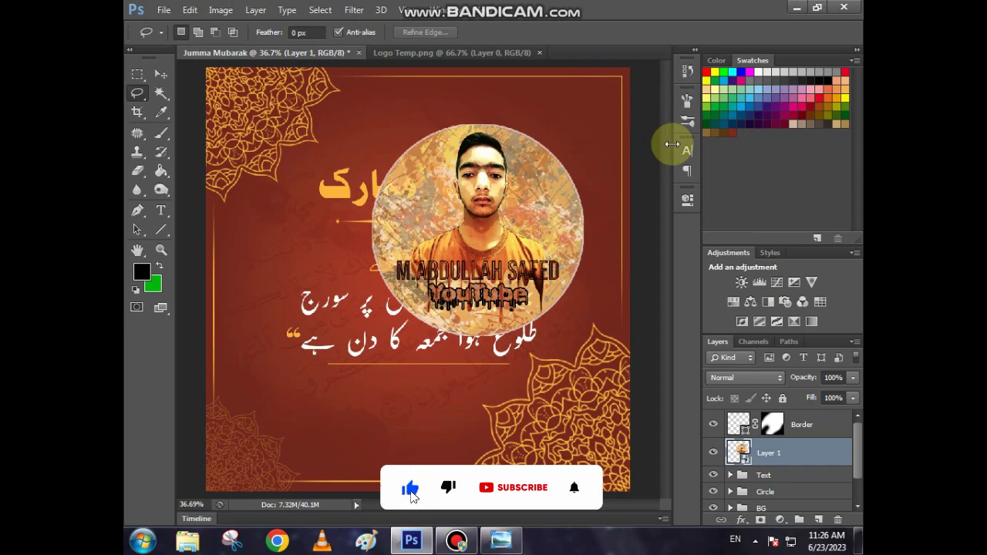
# Step: Shrink the round logo to a small badge just inside the border's upper-right corner
pyautogui.hotkey('ctrl', 't')
pyautogui.moveTo(373, 335)
pyautogui.mouseDown()
pyautogui.moveTo(551, 150)
pyautogui.moveTo(622, 108)
pyautogui.mouseUp()
pyautogui.press('Return')
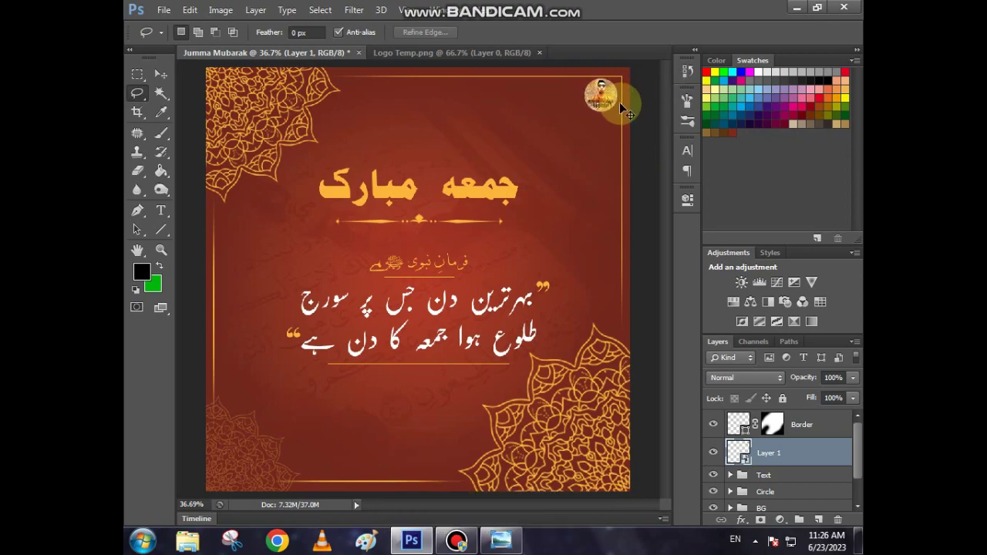
# Step: Add the designer's full name as a new text layer between the logo and the poster title
pyautogui.press('t')
pyautogui.click(477, 100)
pyautogui.write('M.Abdul')
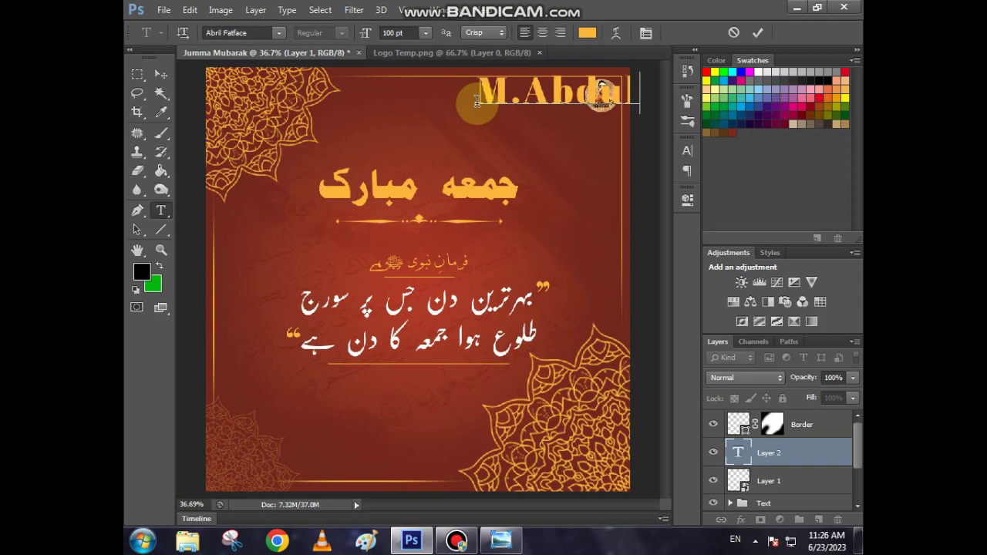
pyautogui.hotkey('ctrl', 'a')
pyautogui.moveTo(538, 148); pyautogui.dragTo(386, 189)
# Step: Set the designer name's font to GRIFTER and its color to white
pyautogui.click(279, 32)
pyautogui.scroll(-20, 315, 209)
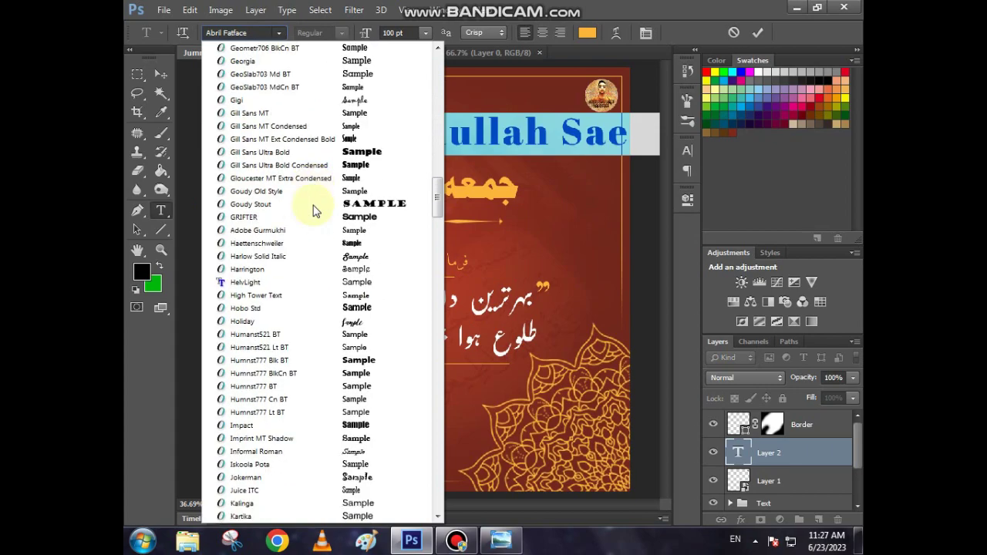
pyautogui.scroll(1, 315, 209)
pyautogui.click(312, 255)
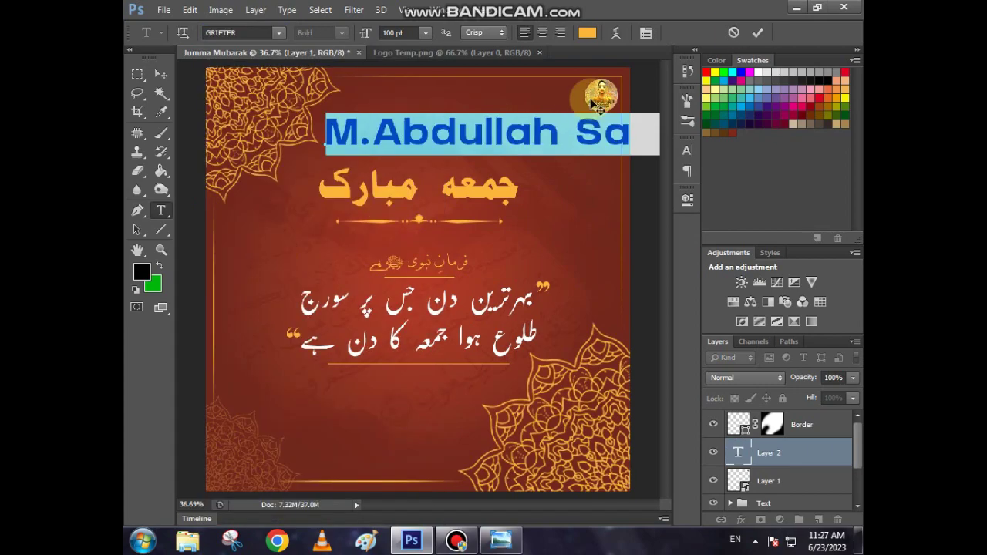
pyautogui.click(590, 31)
pyautogui.moveTo(441, 281); pyautogui.dragTo(398, 234)
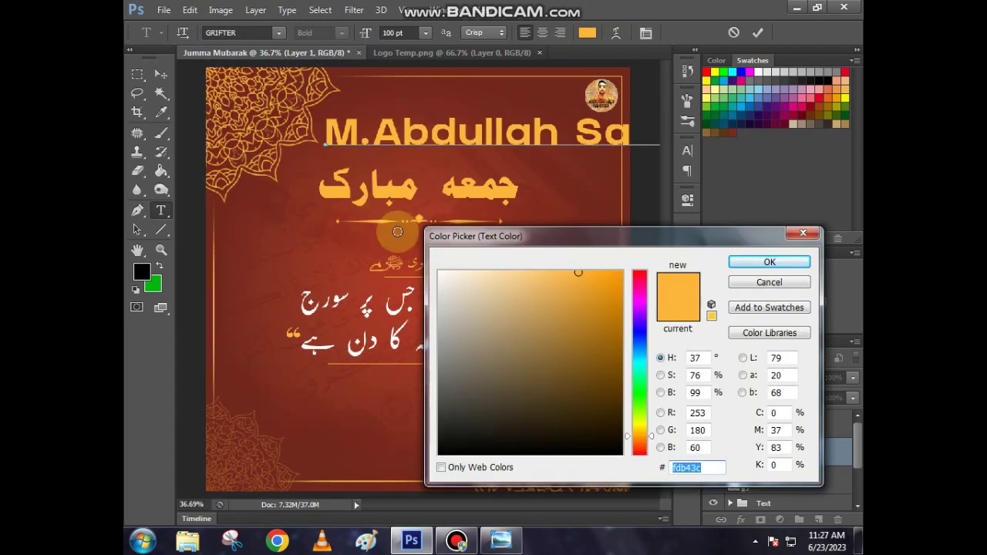
pyautogui.click(779, 266)
pyautogui.click(759, 33)
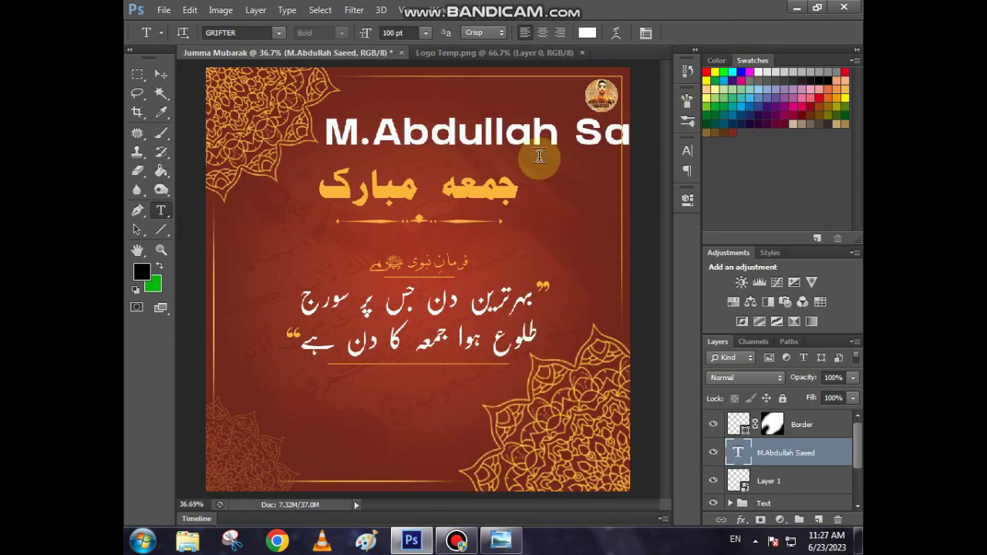
# Step: Scale the designer name text down to about 28.6% and place it immediately beside the round logo's upper half
pyautogui.hotkey('ctrl', 't')
pyautogui.moveTo(326, 115); pyautogui.dragTo(462, 93)
pyautogui.moveTo(574, 104); pyautogui.dragTo(576, 104)
pyautogui.press('Up')
pyautogui.press('Up')
pyautogui.press('Up')
pyautogui.press('Up')
pyautogui.press('Up')
pyautogui.press('Up')
pyautogui.press('Up')
pyautogui.press('Up')
pyautogui.press('Up')
pyautogui.press('Up')
pyautogui.press('Up')
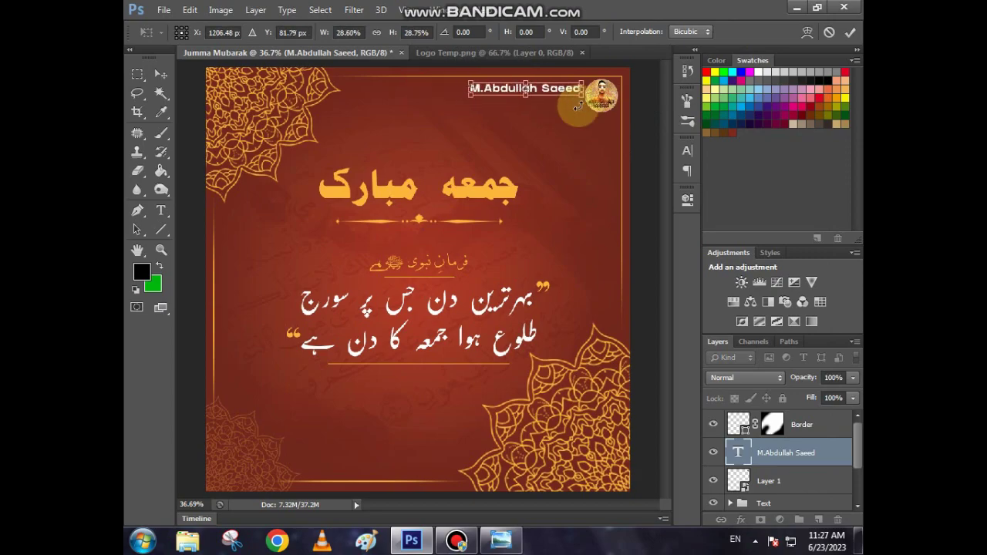
pyautogui.press('Return')
# Step: Add a separate text layer reading "YouTube" near the designer name and set its font to Nexa Light
pyautogui.press('t')
pyautogui.click(533, 99)
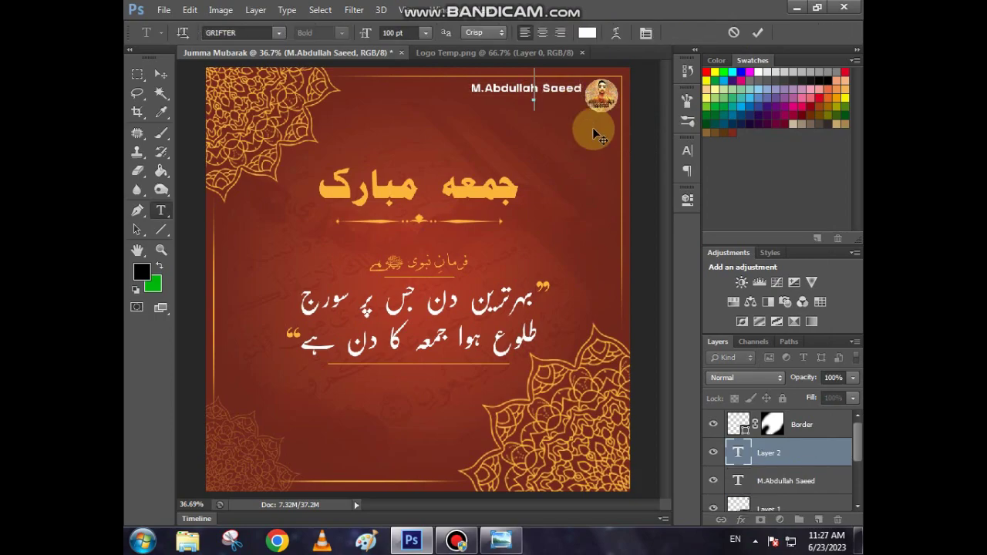
pyautogui.write('YouT')
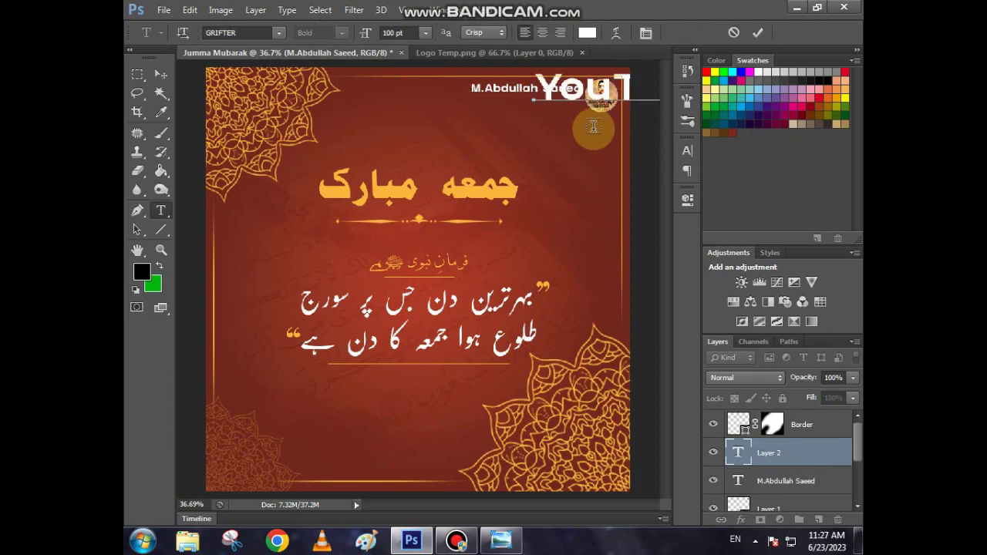
pyautogui.write('ube')
pyautogui.hotkey('ctrl', 'a')
pyautogui.click(278, 32)
pyautogui.scroll(-12, 324, 255)
pyautogui.scroll(-6, 324, 249)
pyautogui.click(358, 335)
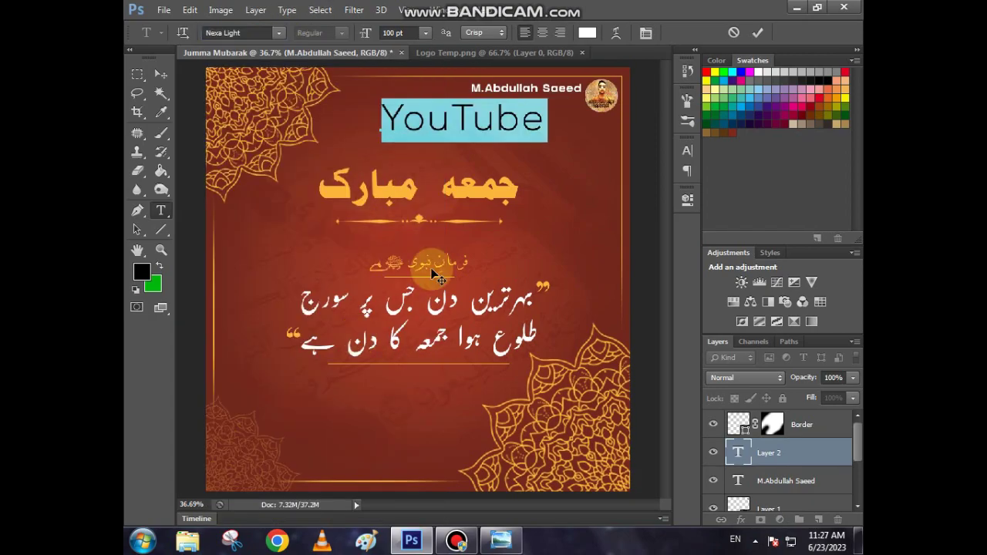
pyautogui.click(758, 32)
# Step: Shrink the "YouTube" text and place it directly under the designer name, ending beside the round logo
pyautogui.hotkey('ctrl', 't')
pyautogui.moveTo(555, 141); pyautogui.dragTo(591, 125)
pyautogui.press('Return')
# Step: Scale the designer name and "YouTube" text layers down slightly together and nudge them toward the round logo
pyautogui.keyDown('shift'); pyautogui.click(815, 480); pyautogui.keyUp('shift')
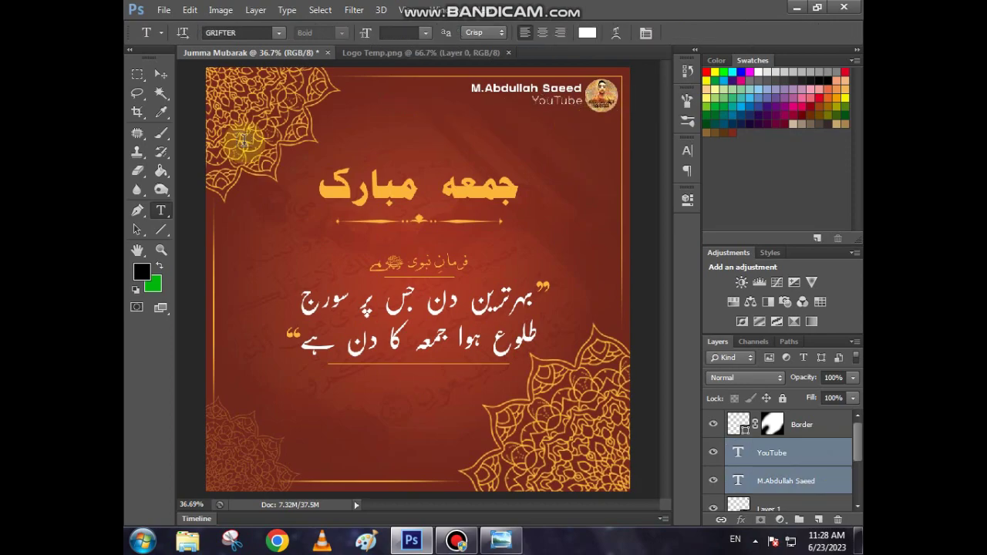
pyautogui.click(160, 74)
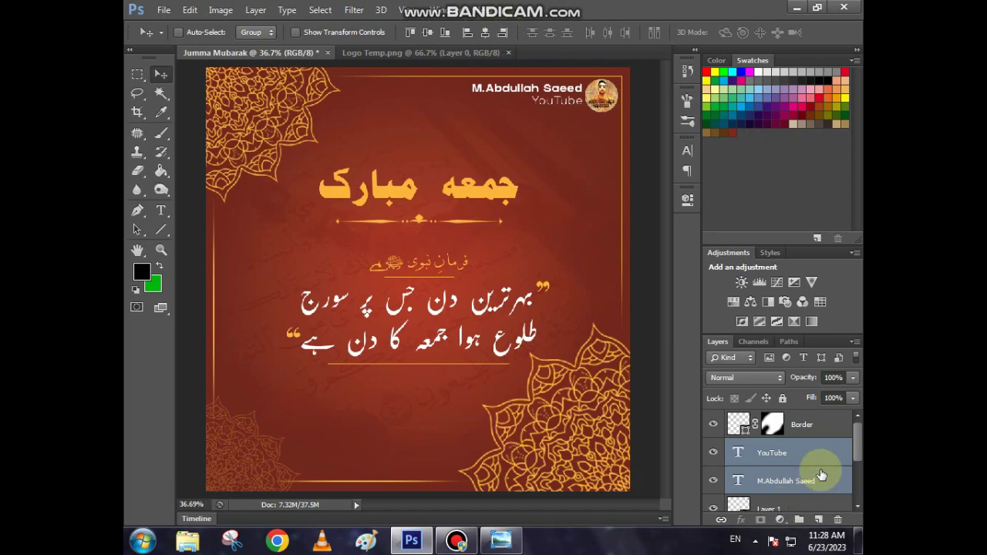
pyautogui.hotkey('ctrl', 't')
pyautogui.moveTo(470, 80); pyautogui.dragTo(488, 85)
pyautogui.press('Return')
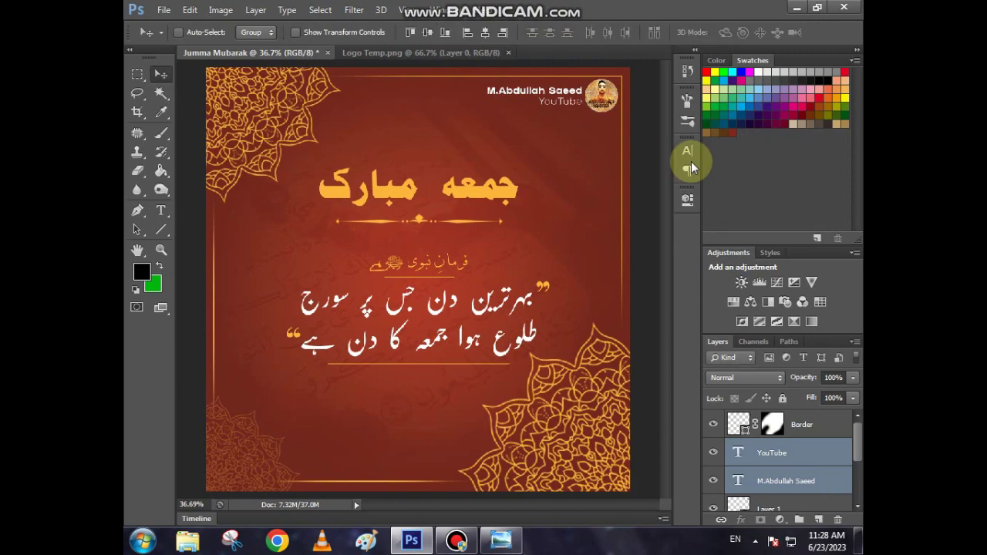
pyautogui.press('Right')
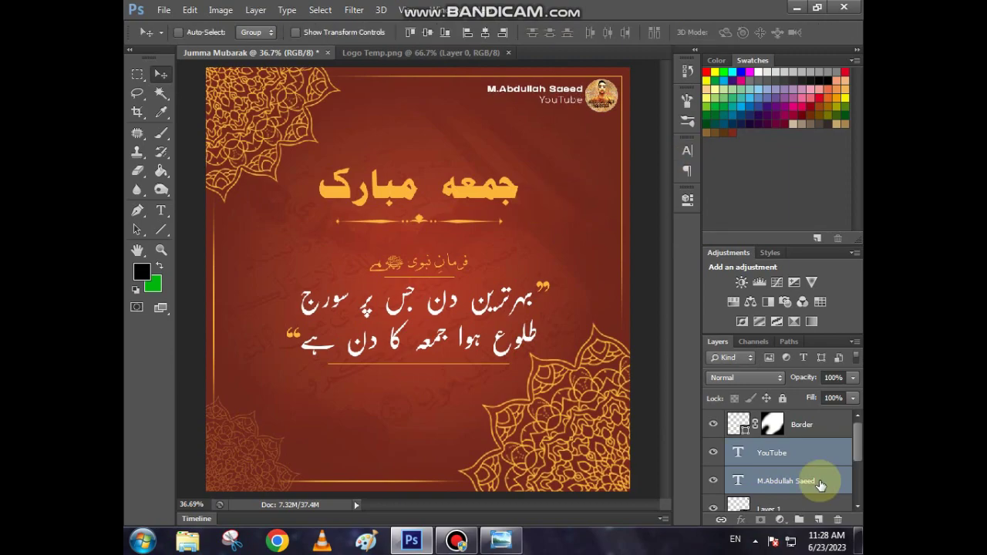
# Step: Save a JPEG copy of the poster as Jumma Mubarak.jpg in the Assets folder at Maximum quality 12, Baseline ("Standard")
pyautogui.click(163, 10)
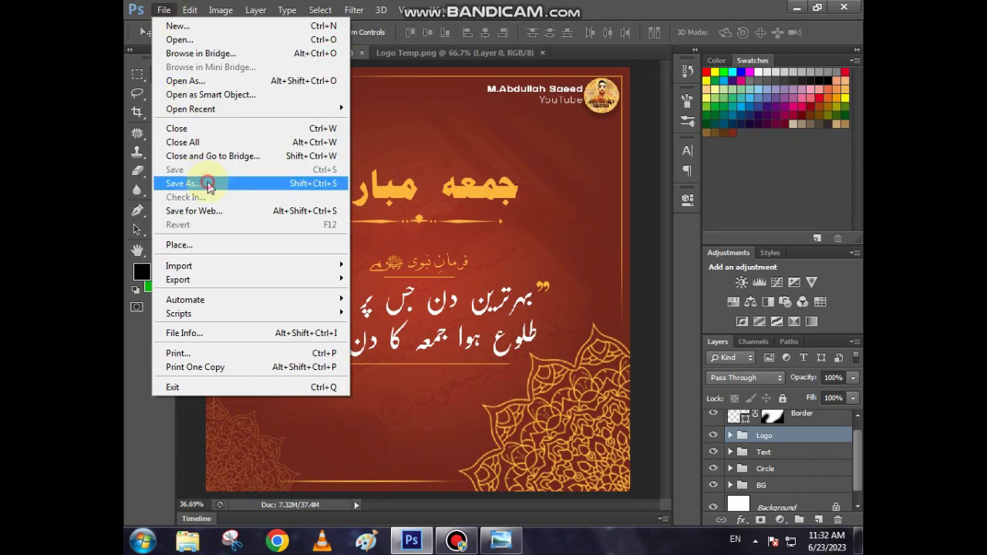
pyautogui.click(207, 185)
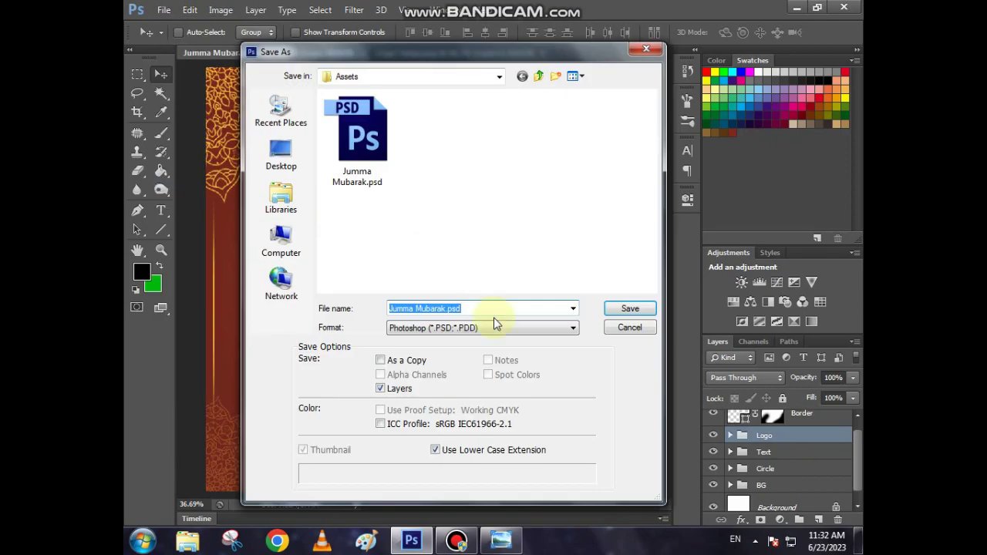
pyautogui.click(551, 330)
pyautogui.click(509, 391)
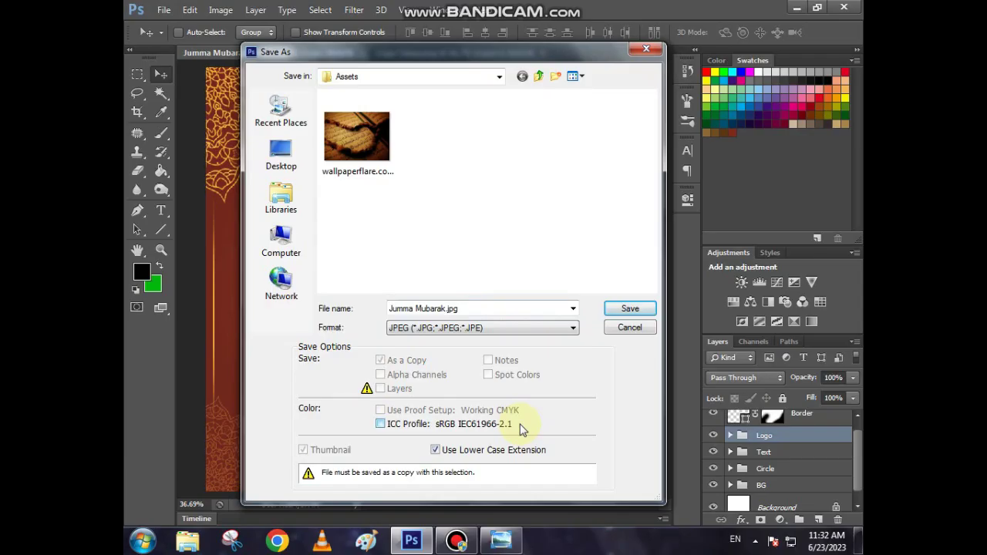
pyautogui.click(621, 311)
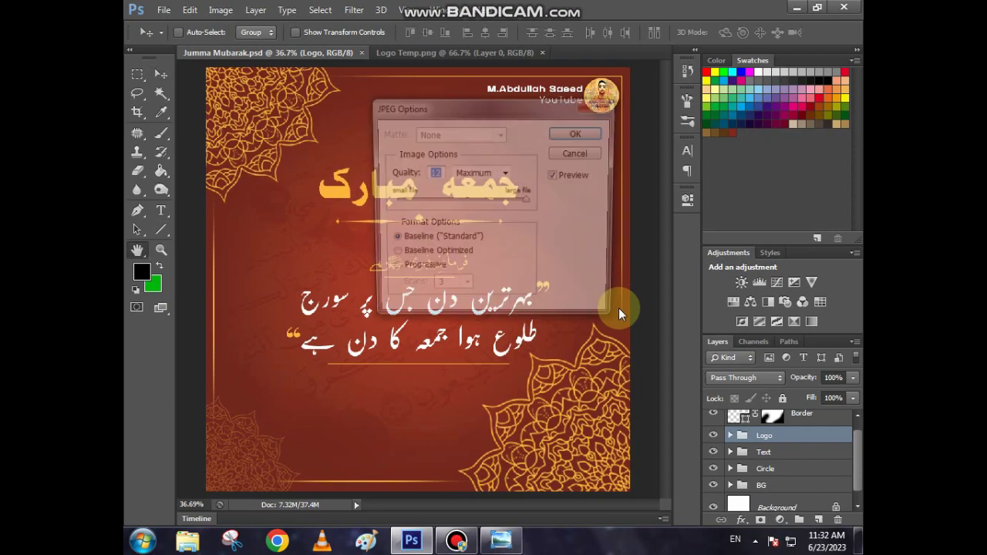
pyautogui.click(580, 135)
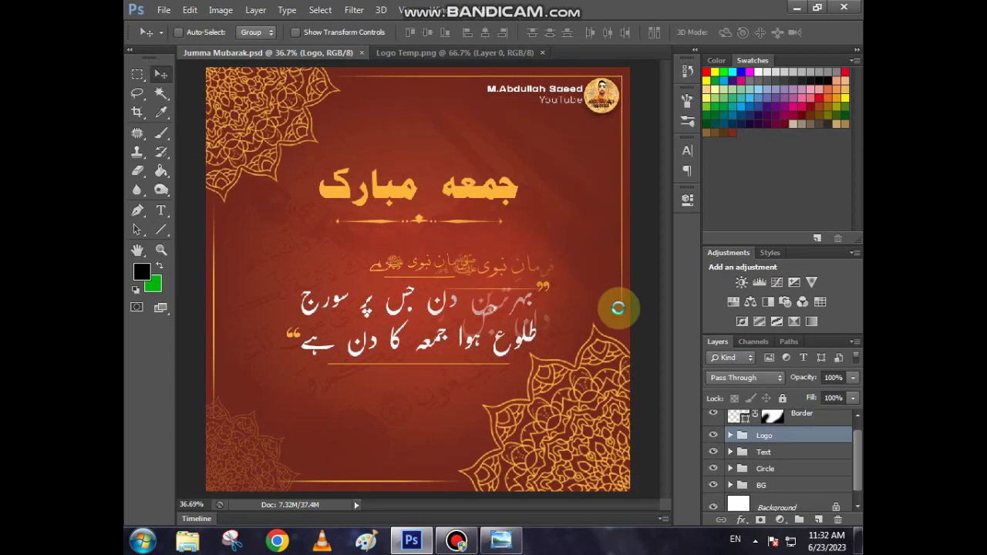